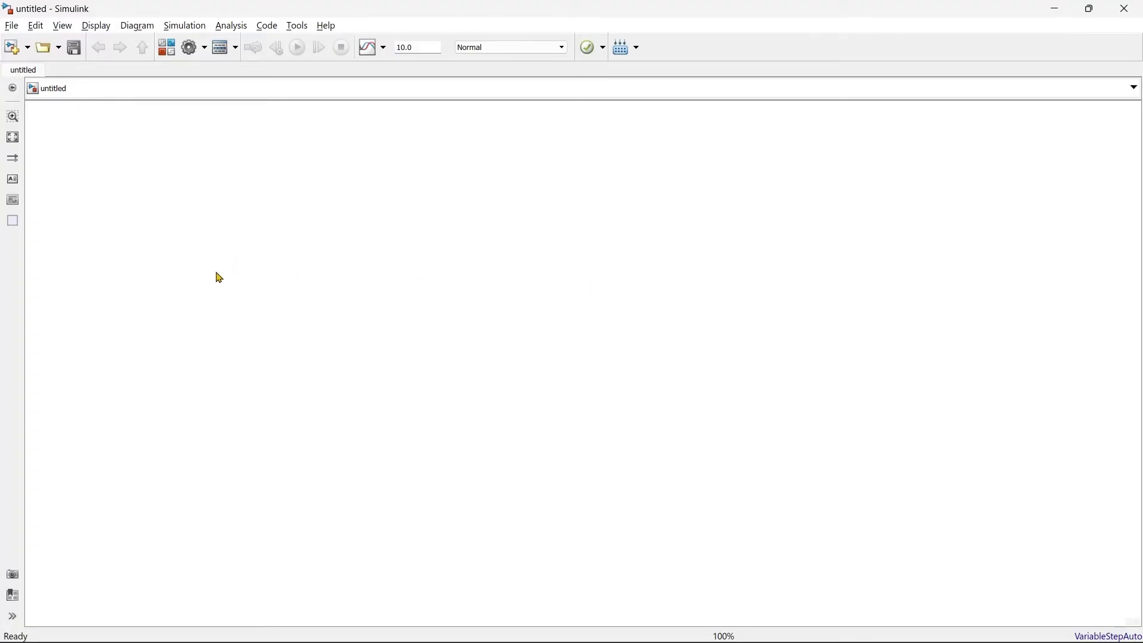
# - Open the Library Browser at Simscape > Power Systems > Specialized Technology > Electrical Sources
pyautogui.click(161, 52)
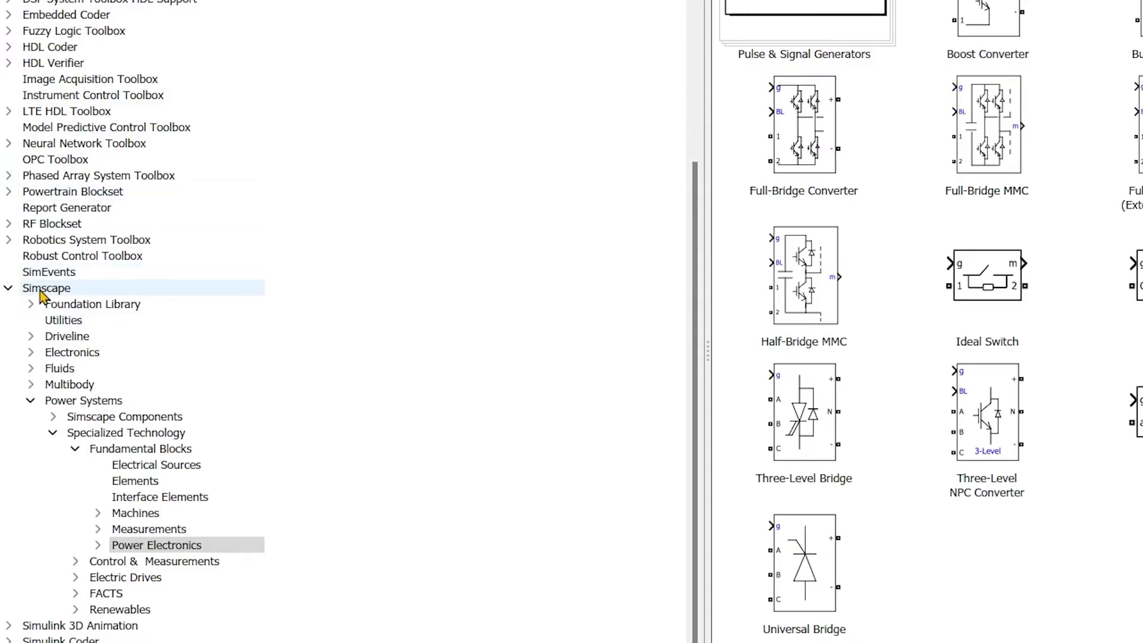
pyautogui.click(40, 291)
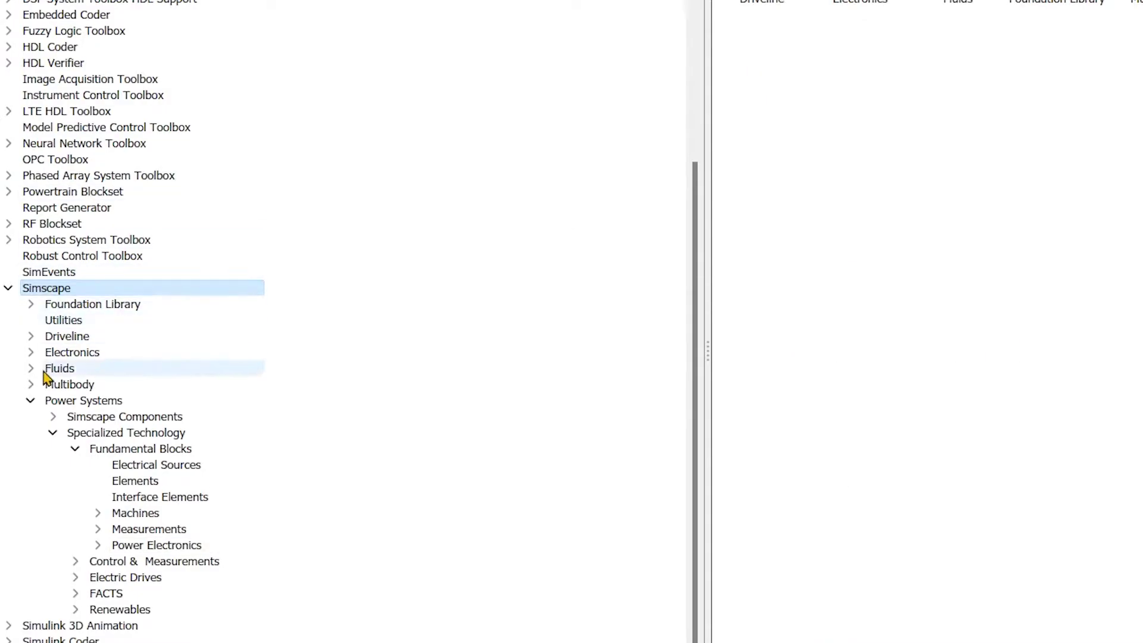
pyautogui.click(65, 401)
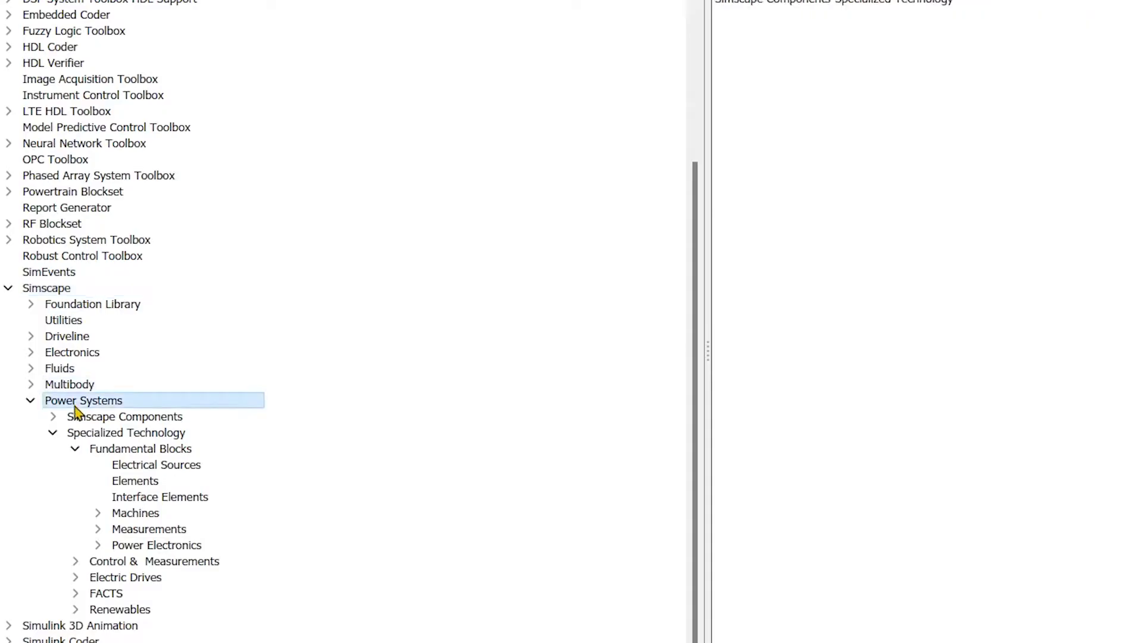
pyautogui.click(89, 436)
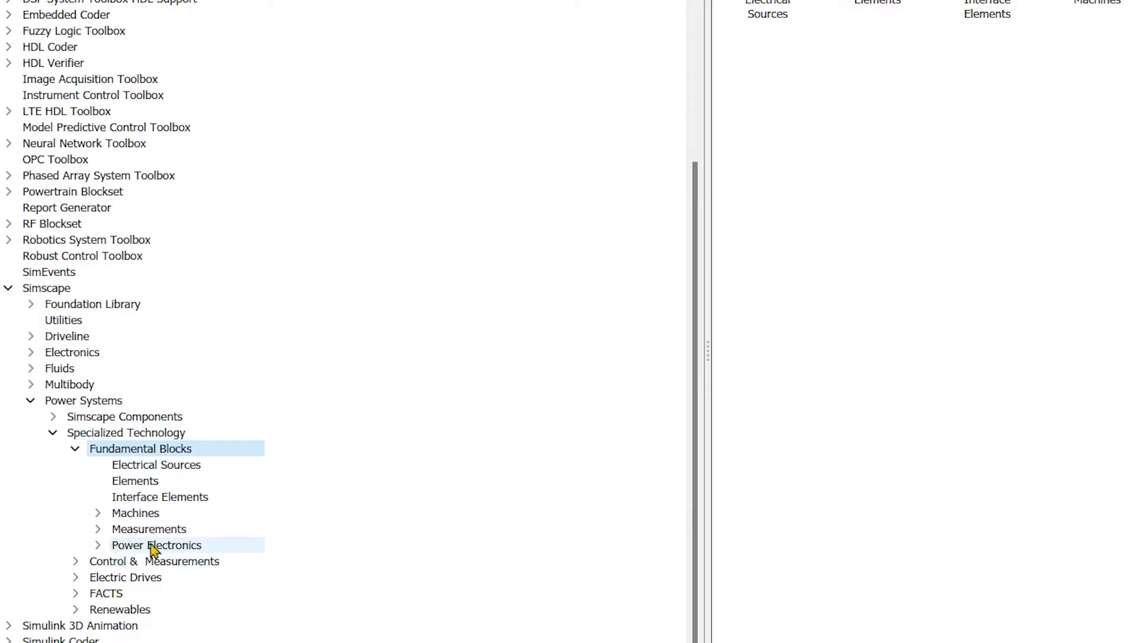
pyautogui.click(173, 466)
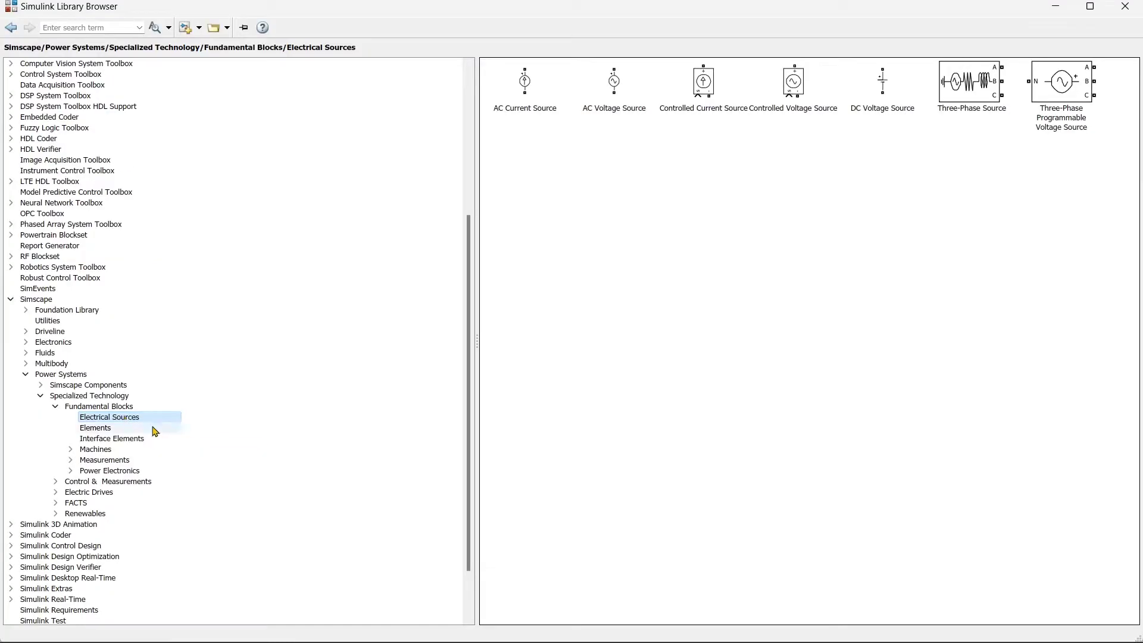
# - Add the Three-Phase Source block to the untitled model
pyautogui.click(789, 94)
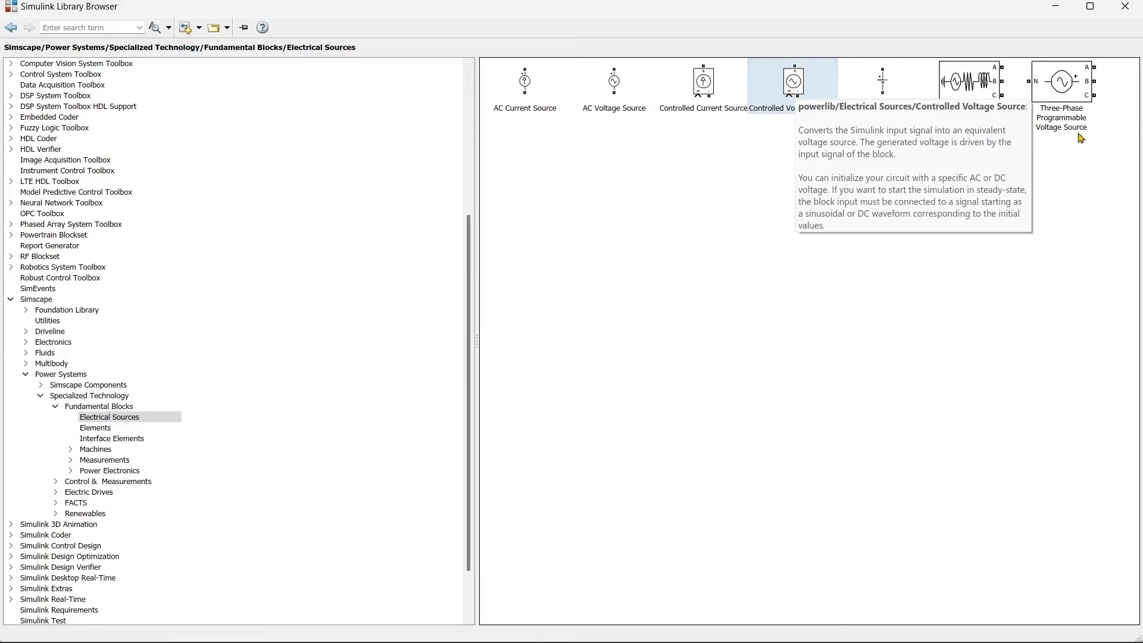
pyautogui.click(985, 103)
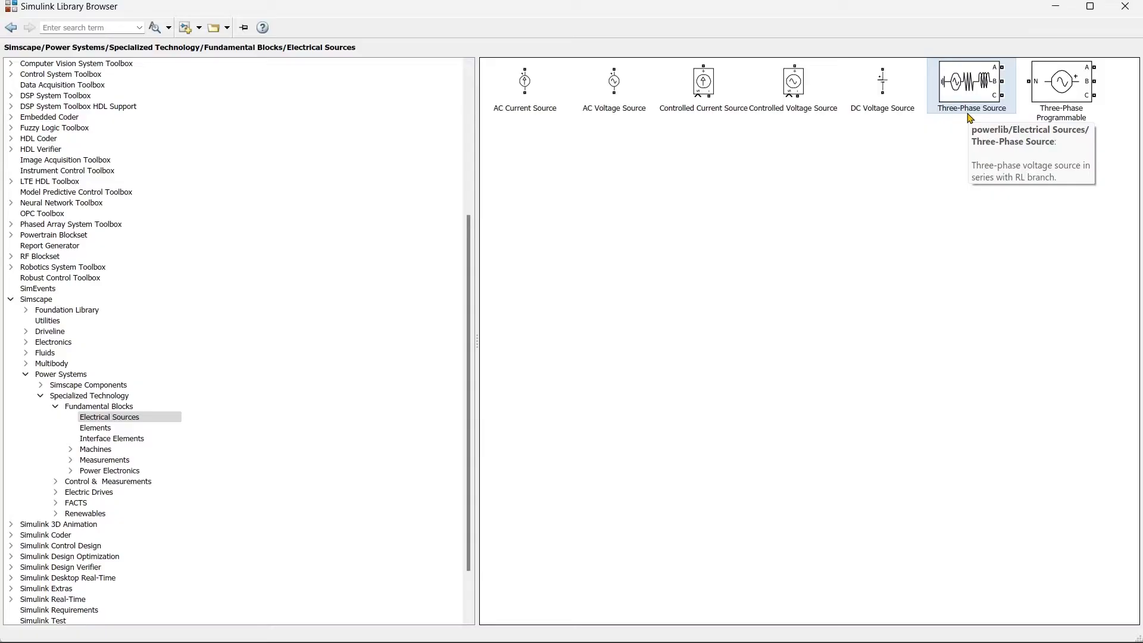
pyautogui.click(607, 106)
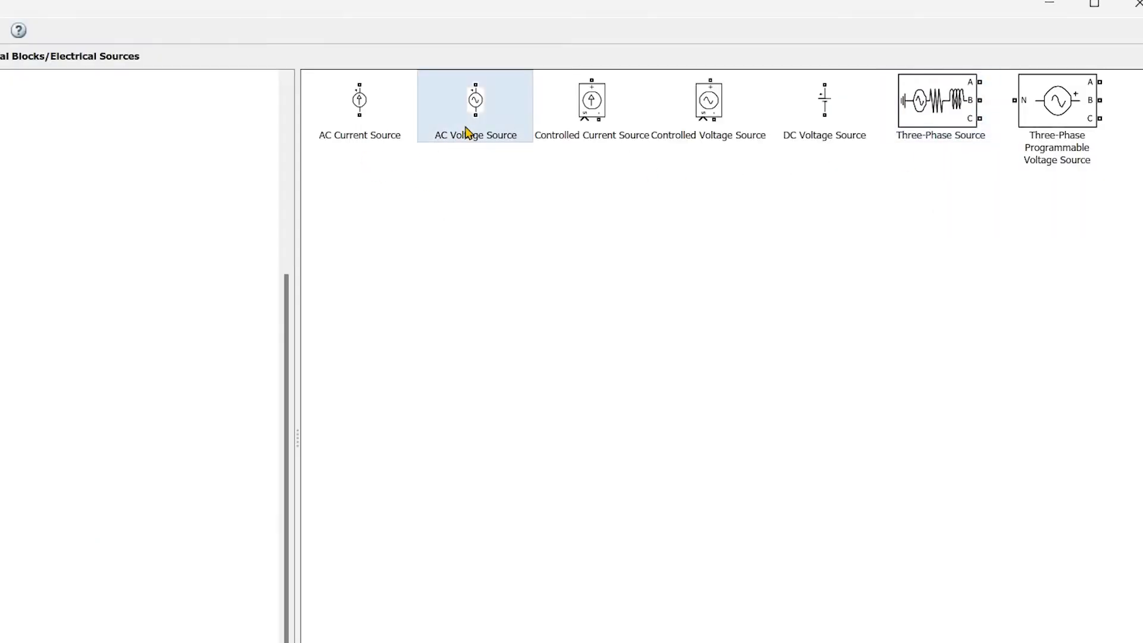
pyautogui.click(944, 126)
pyautogui.rightClick(944, 126)
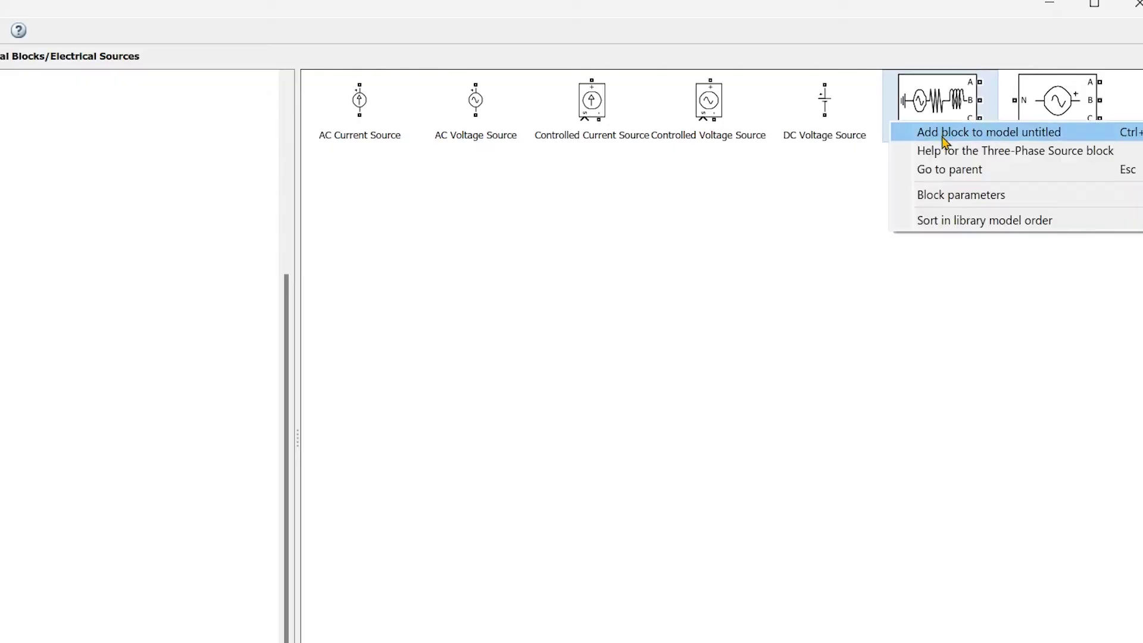
pyautogui.click(945, 134)
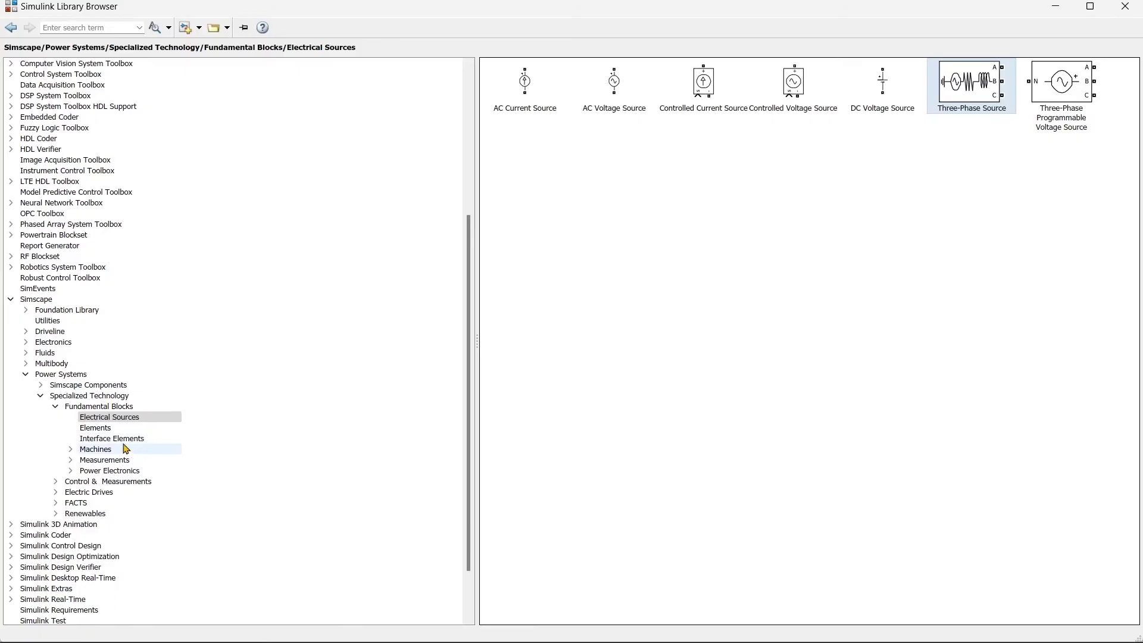
# - Add a Series RLC Branch from Elements and a Thyristor from Power Electronics to the model
pyautogui.click(97, 429)
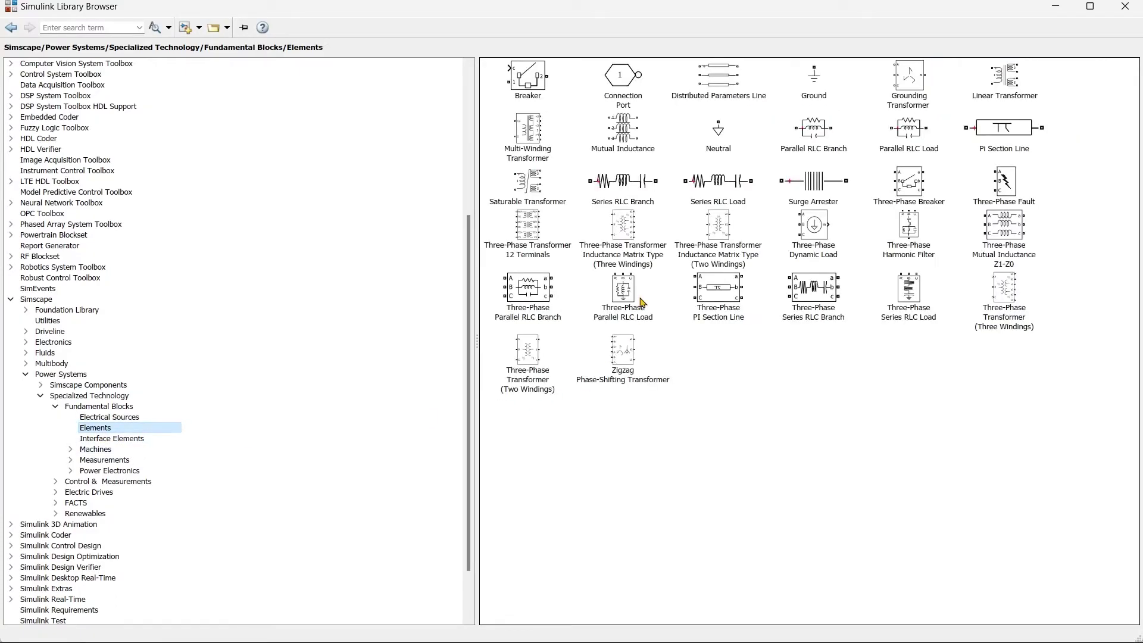
pyautogui.click(628, 188)
pyautogui.rightClick(627, 187)
pyautogui.click(657, 195)
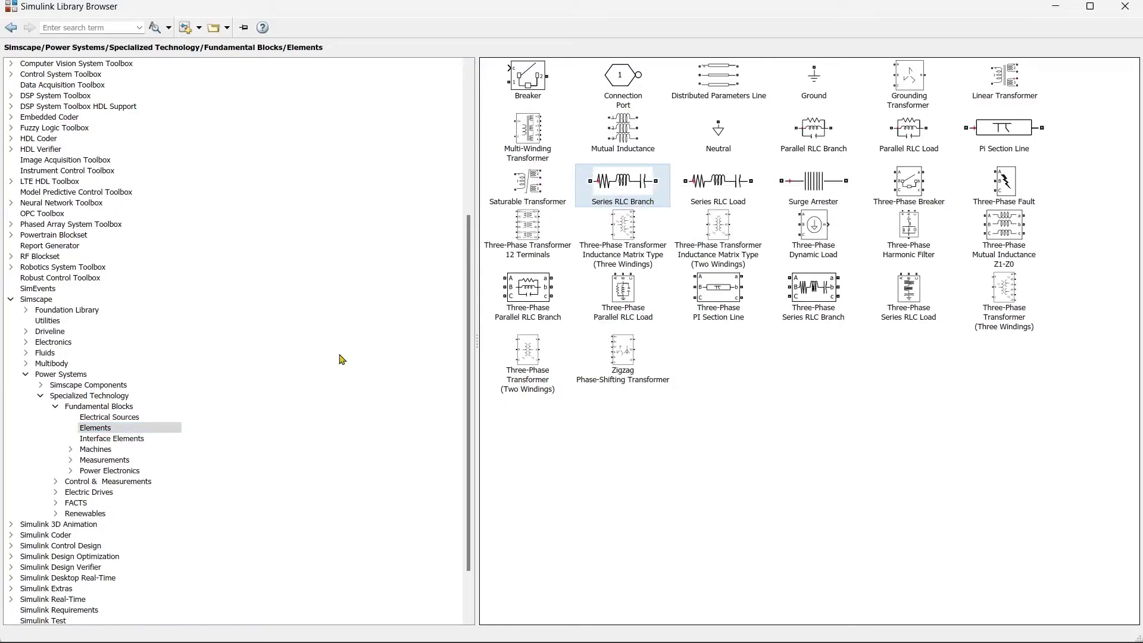
pyautogui.click(99, 472)
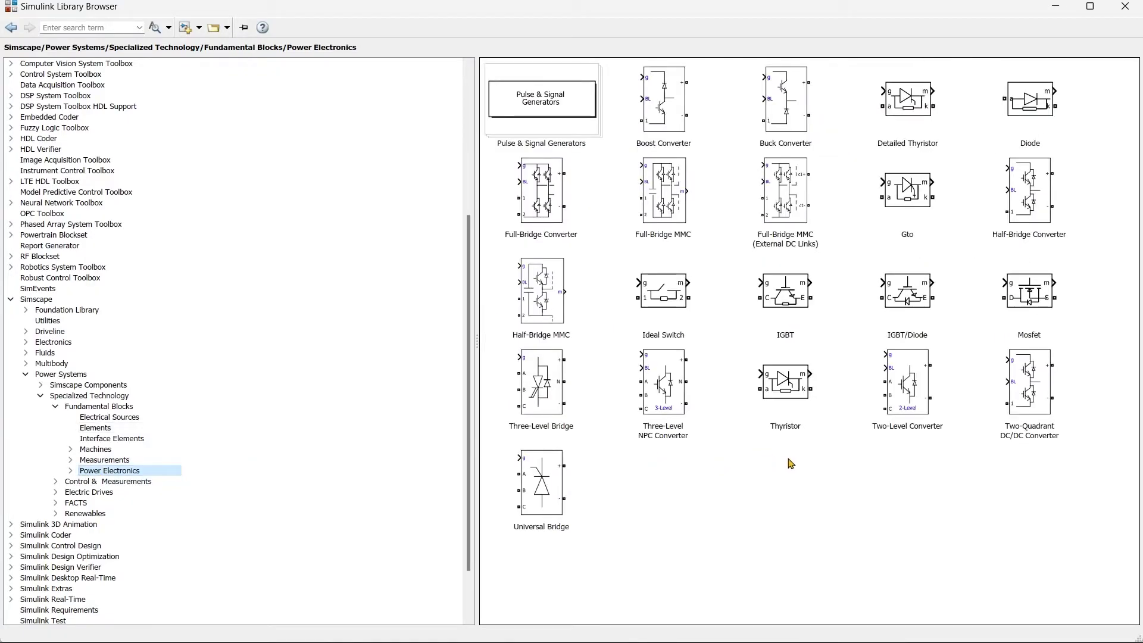
pyautogui.click(792, 391)
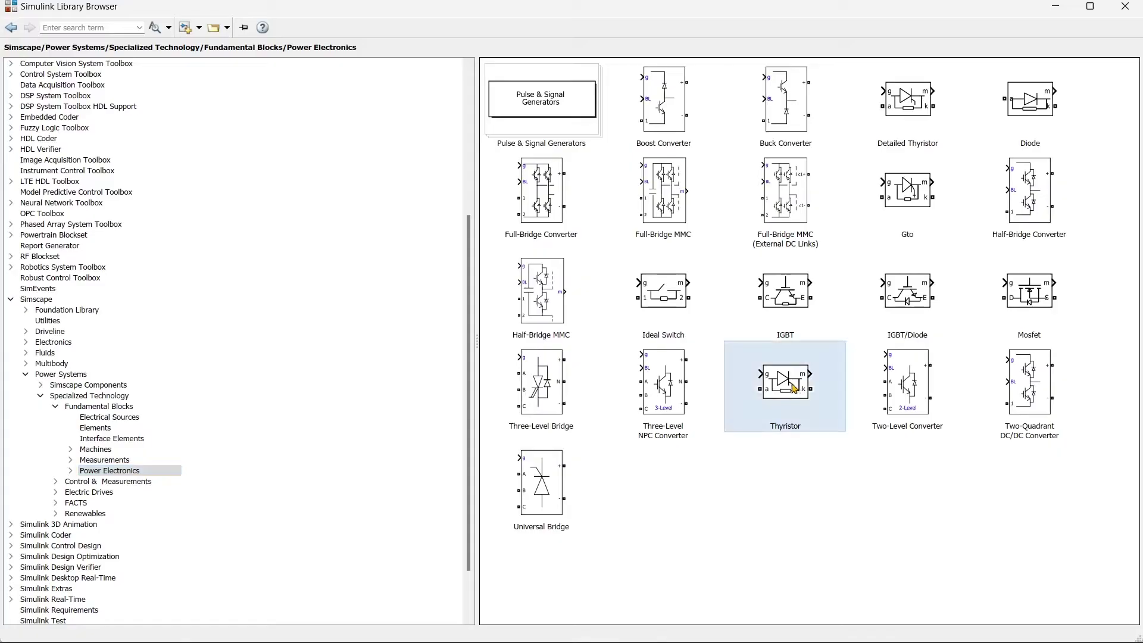
pyautogui.rightClick(794, 390)
pyautogui.click(825, 394)
# - Add the Multimeter and Three-Phase V-I Measurement blocks from Measurements to the model
pyautogui.click(107, 461)
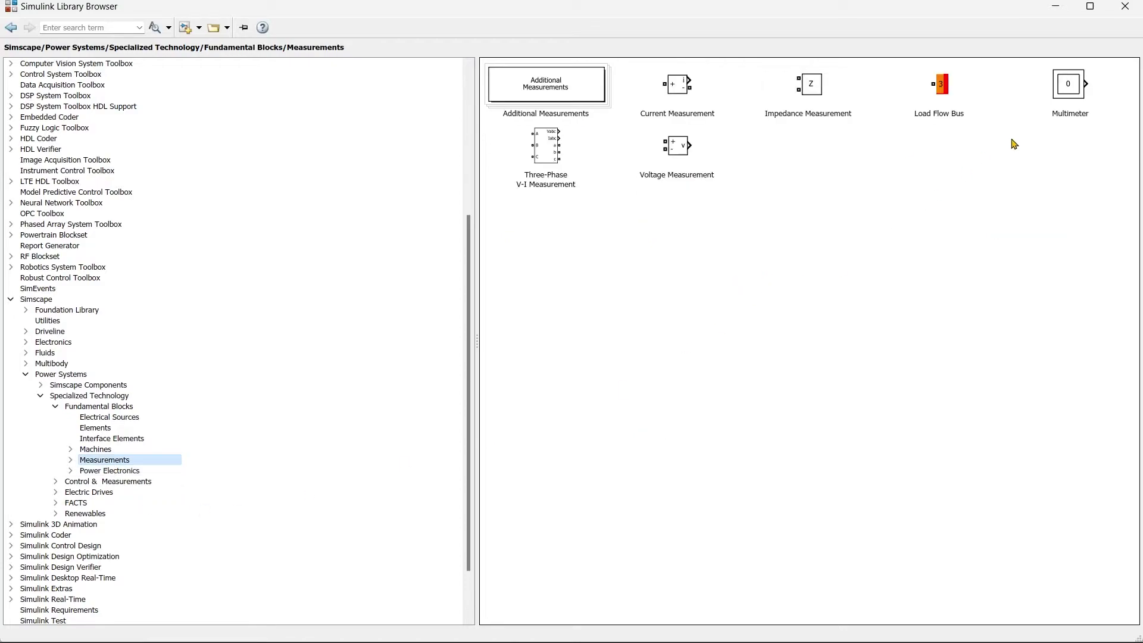
pyautogui.rightClick(1066, 101)
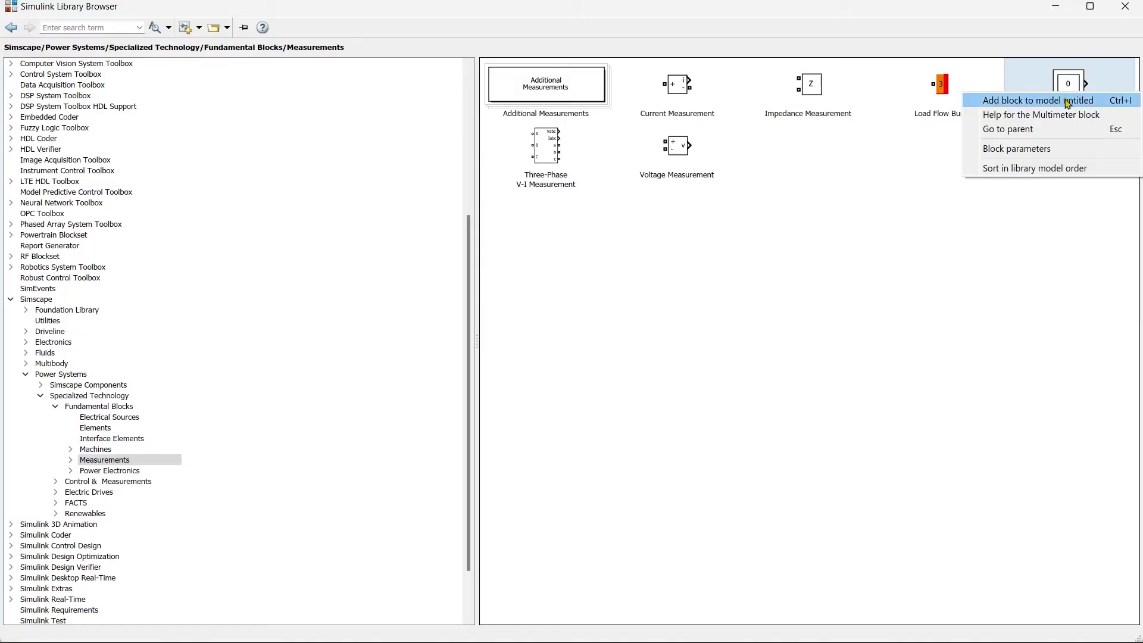
pyautogui.click(1068, 101)
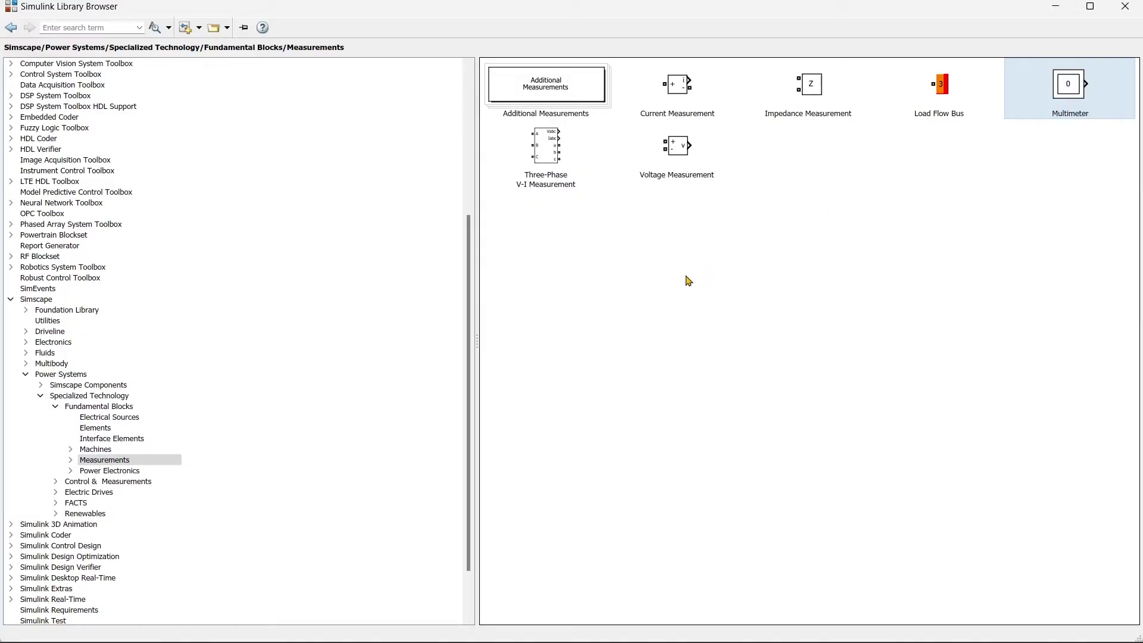
pyautogui.rightClick(548, 166)
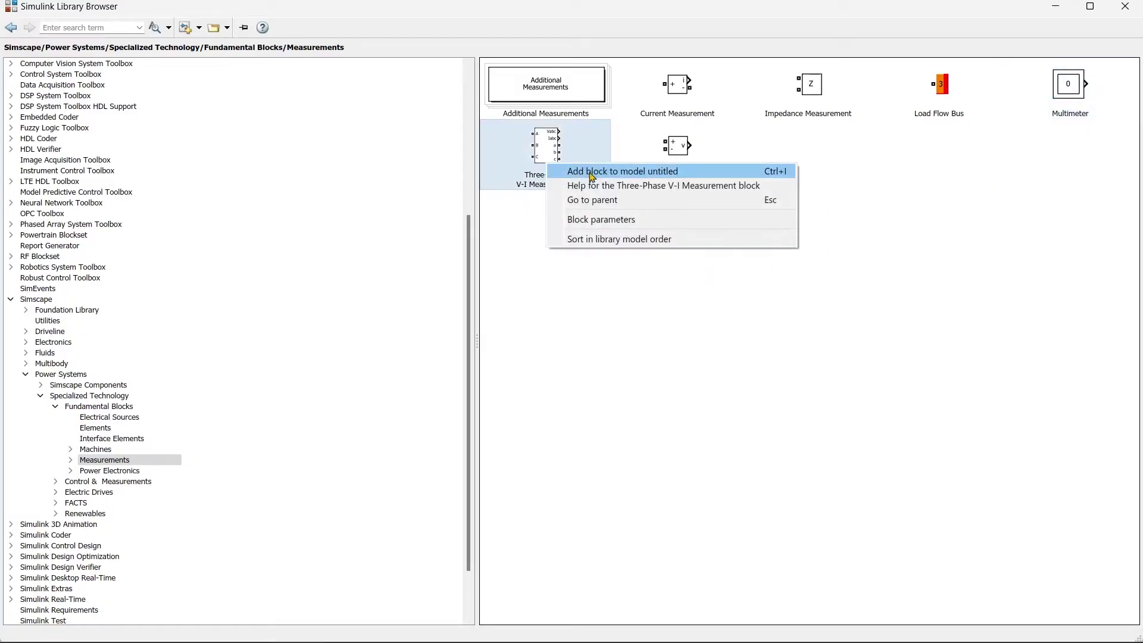
pyautogui.click(594, 174)
# - Select the Scope block in the Simulink Sinks library
pyautogui.moveTo(471, 221); pyautogui.dragTo(470, 78)
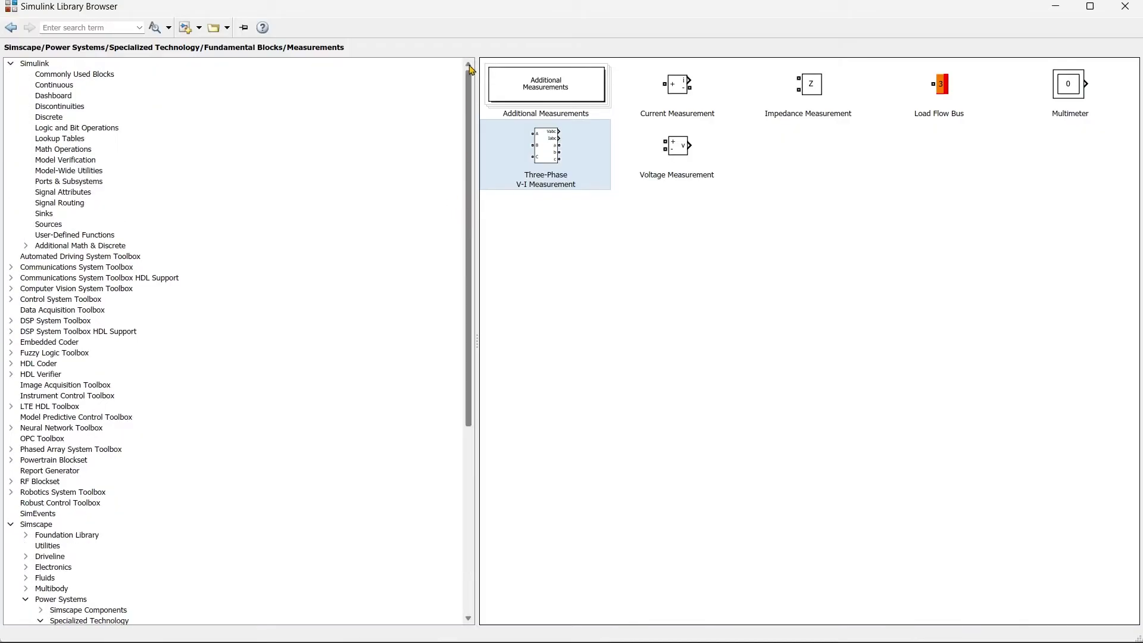
pyautogui.click(48, 214)
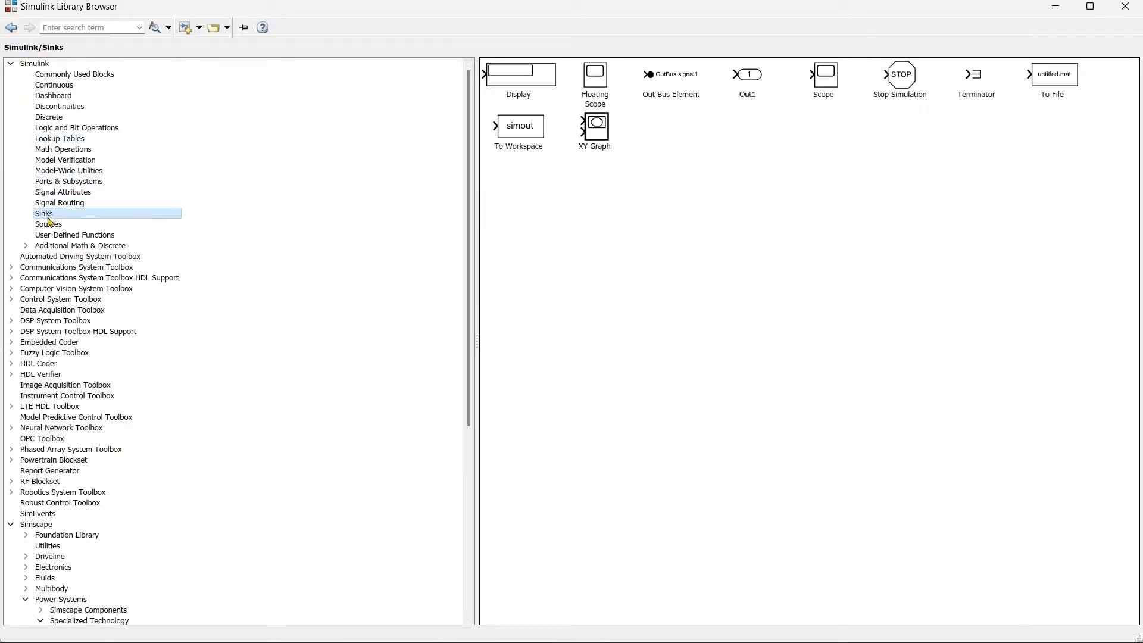
pyautogui.click(826, 99)
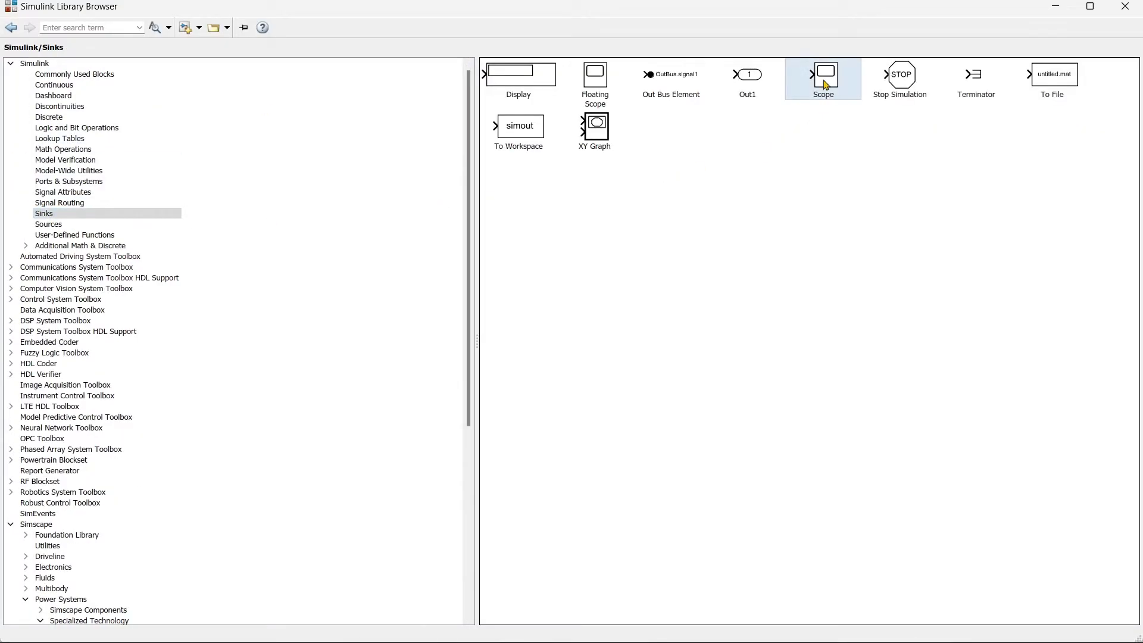
pyautogui.rightClick(826, 85)
pyautogui.press('Escape')
# - Paste the Scope into the model and spread the stacked blocks, V-I Measurement beside the source
pyautogui.click(1051, 11)
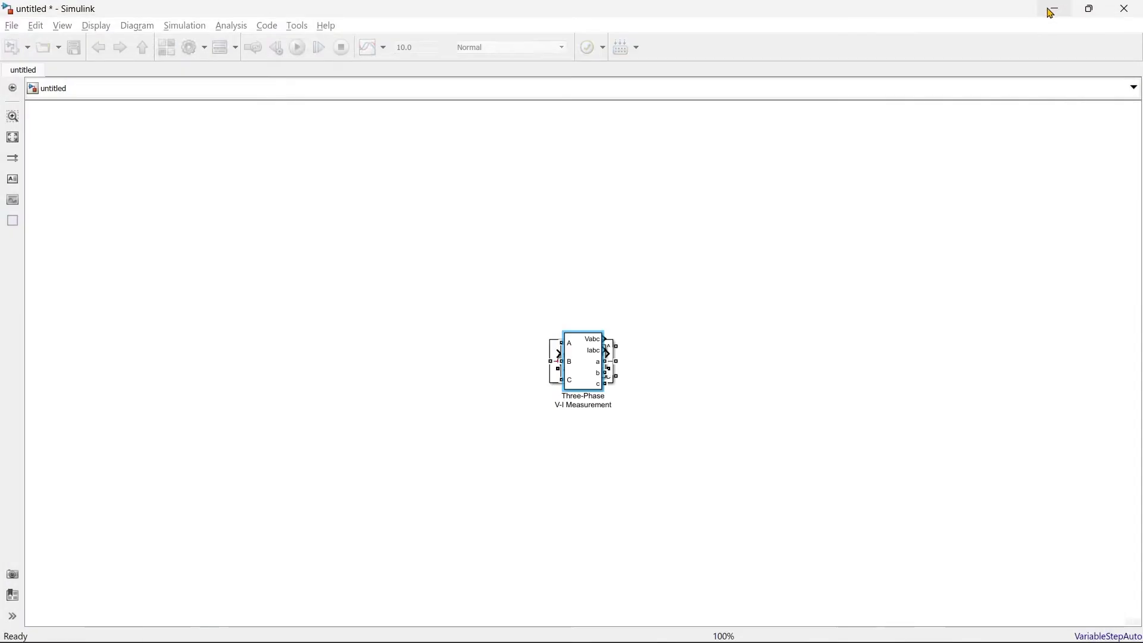
pyautogui.hotkey('ctrl', 'v')
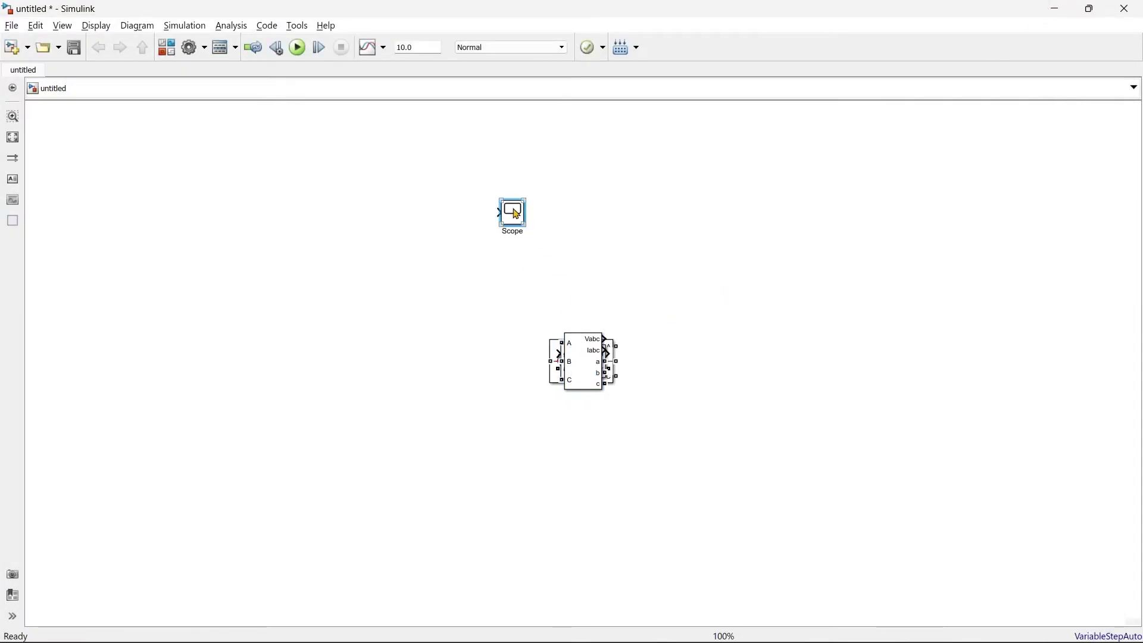
pyautogui.moveTo(584, 375); pyautogui.dragTo(311, 306)
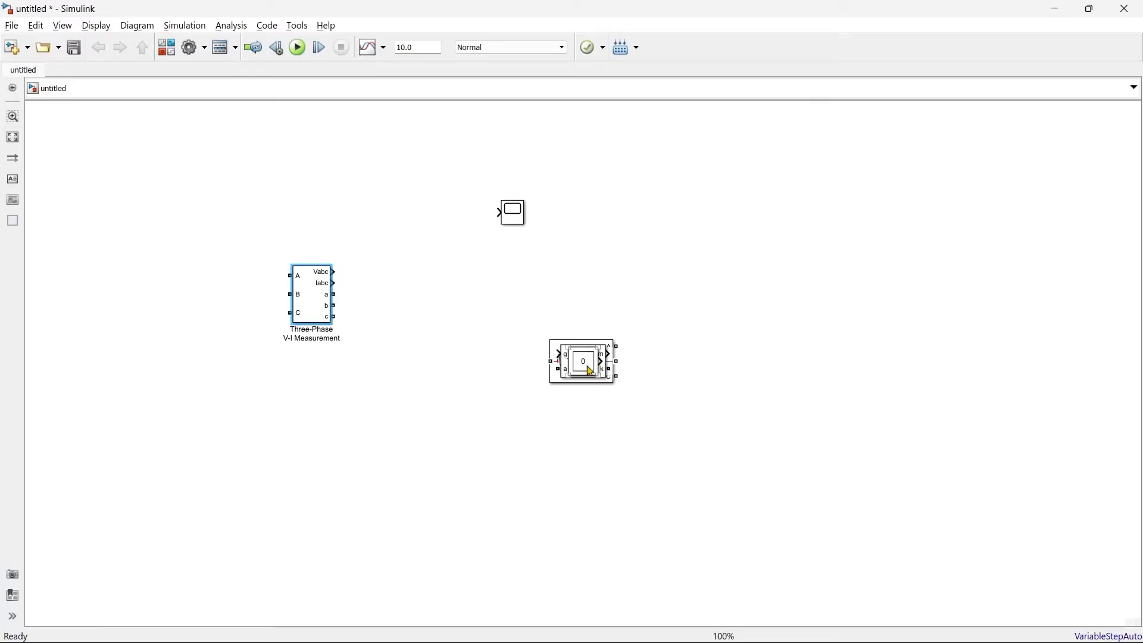
pyautogui.moveTo(590, 372); pyautogui.dragTo(802, 198)
pyautogui.moveTo(589, 373); pyautogui.dragTo(508, 301)
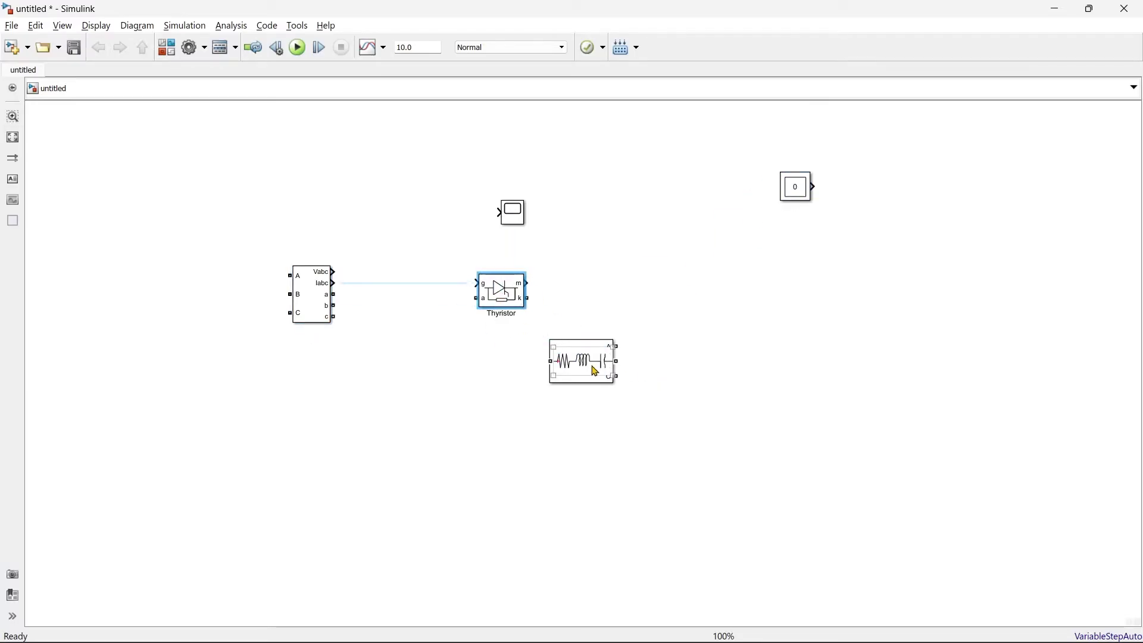
pyautogui.moveTo(598, 373); pyautogui.dragTo(781, 335)
pyautogui.moveTo(598, 370); pyautogui.dragTo(200, 336)
pyautogui.moveTo(314, 300); pyautogui.dragTo(296, 329)
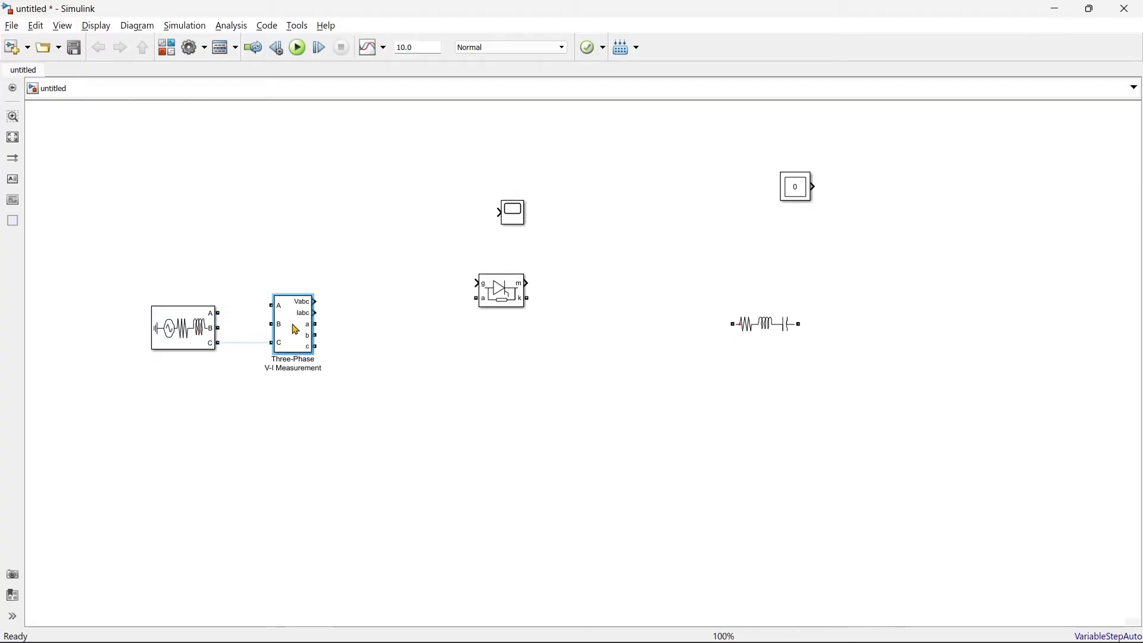
# - Wire source phases to the V-I Measurement and rotate the Thyristor upright in the bridge area
pyautogui.moveTo(218, 314)
pyautogui.mouseDown()
pyautogui.moveTo(272, 306)
pyautogui.moveTo(272, 324)
pyautogui.mouseUp()
pyautogui.moveTo(218, 344); pyautogui.dragTo(273, 343)
pyautogui.click(516, 297)
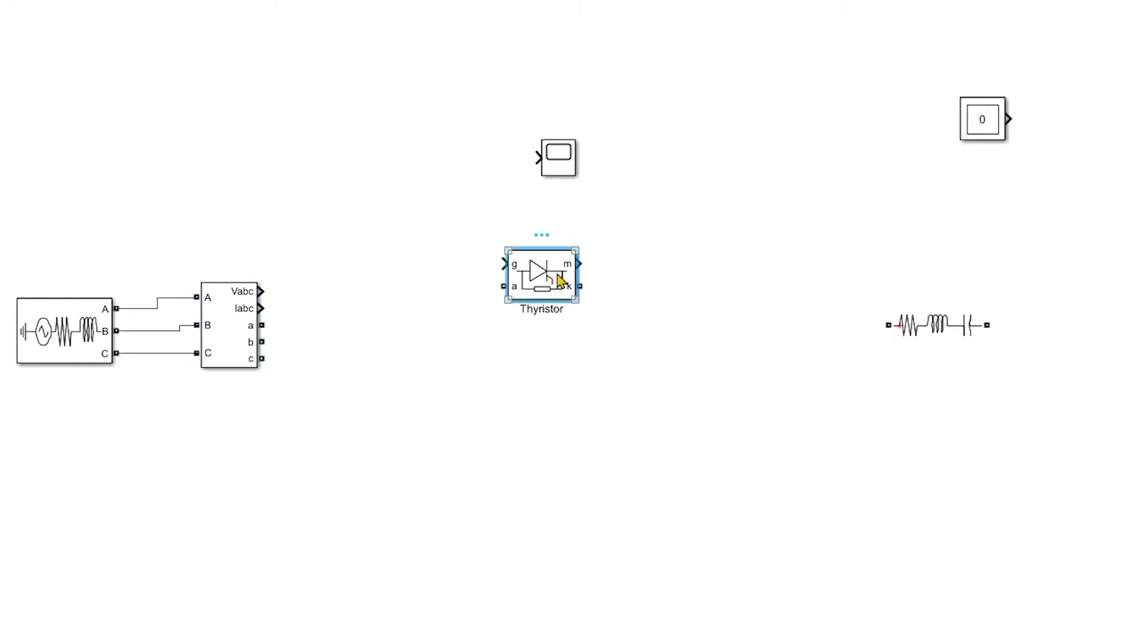
pyautogui.moveTo(562, 281); pyautogui.dragTo(441, 225)
pyautogui.hotkey('ctrl', 'r')
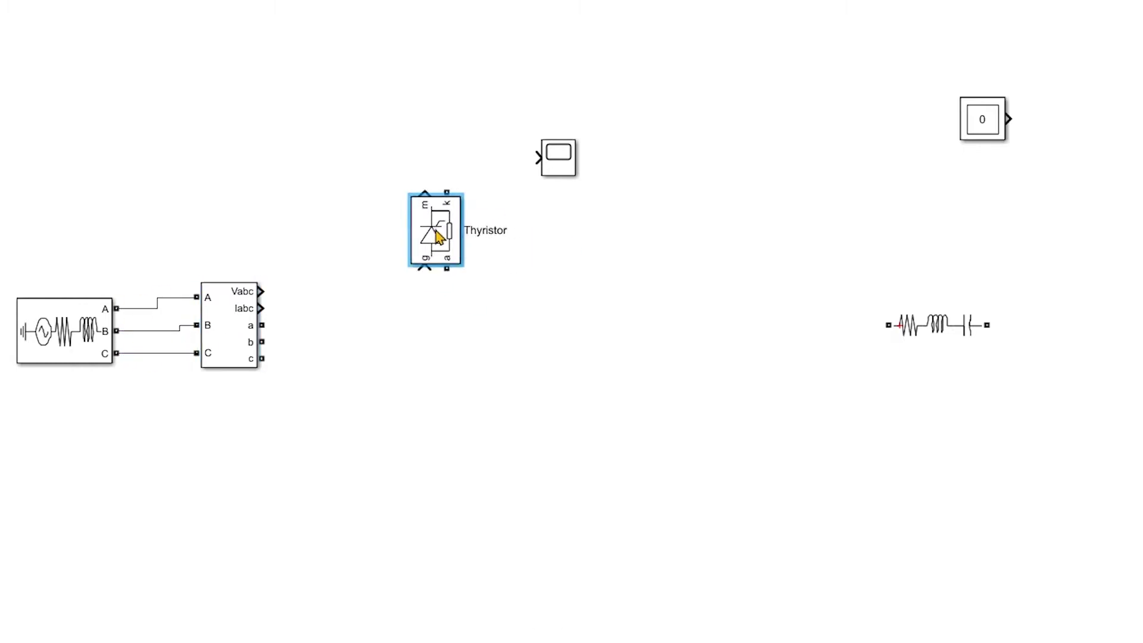
# - Make the RLC branch a pure 100 Ω resistor and rename it R Load
pyautogui.doubleClick(938, 325)
pyautogui.click(1020, 337)
pyautogui.click(952, 357)
pyautogui.click(881, 394)
pyautogui.write('00')
pyautogui.press('Return')
pyautogui.doubleClick(1027, 338)
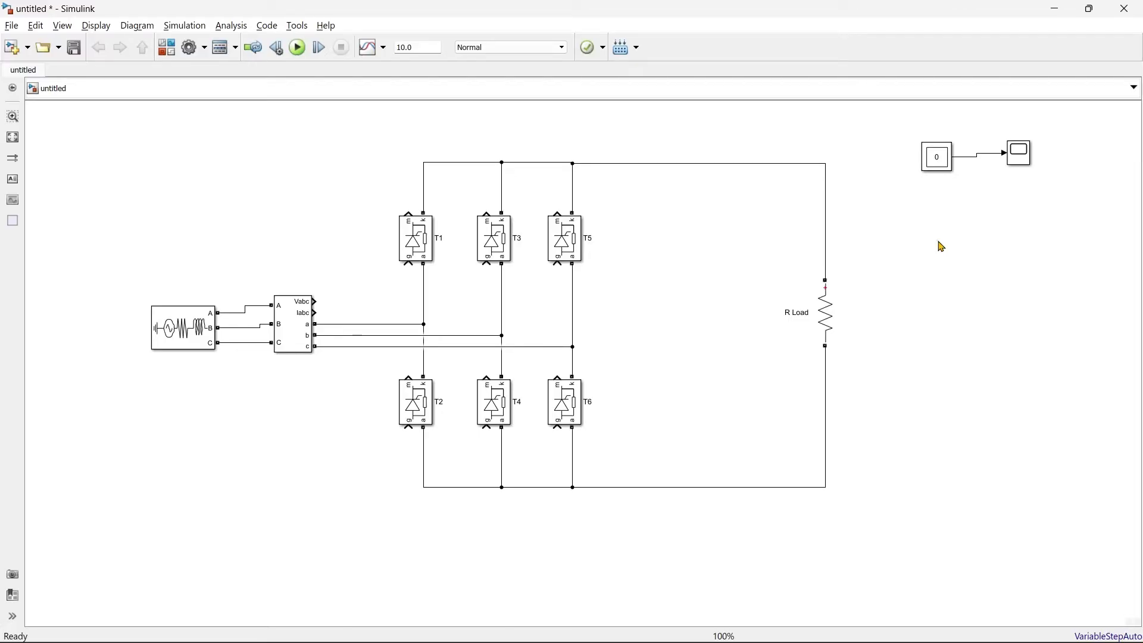
# - Insert a powergui block (Continuous mode) via the canvas quick search for 'power'
pyautogui.doubleClick(123, 160)
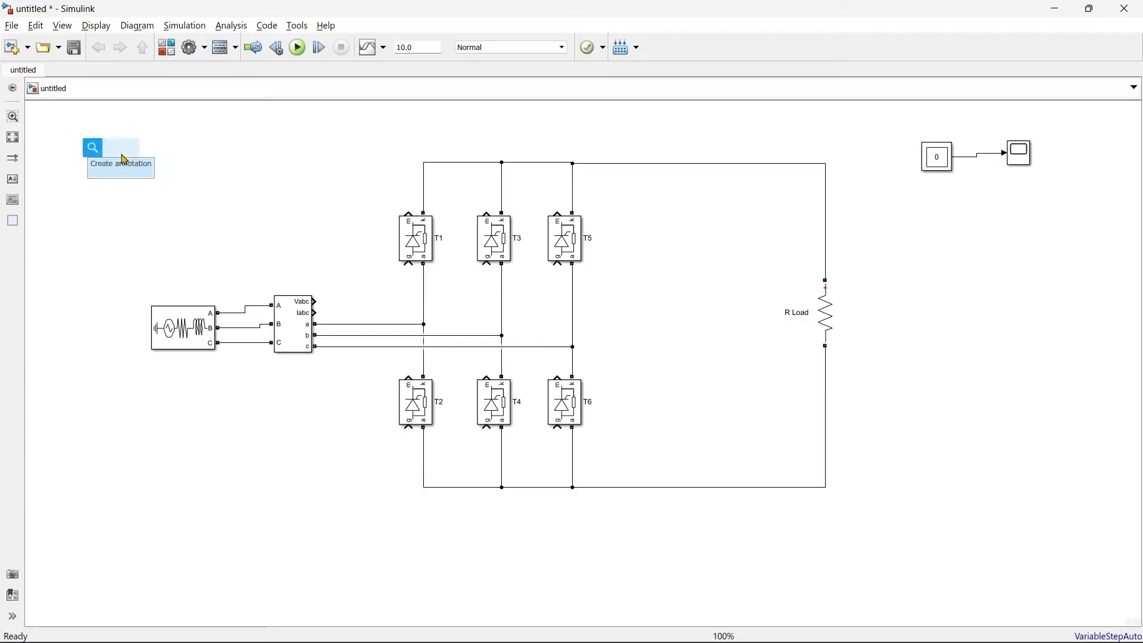
pyautogui.write('power')
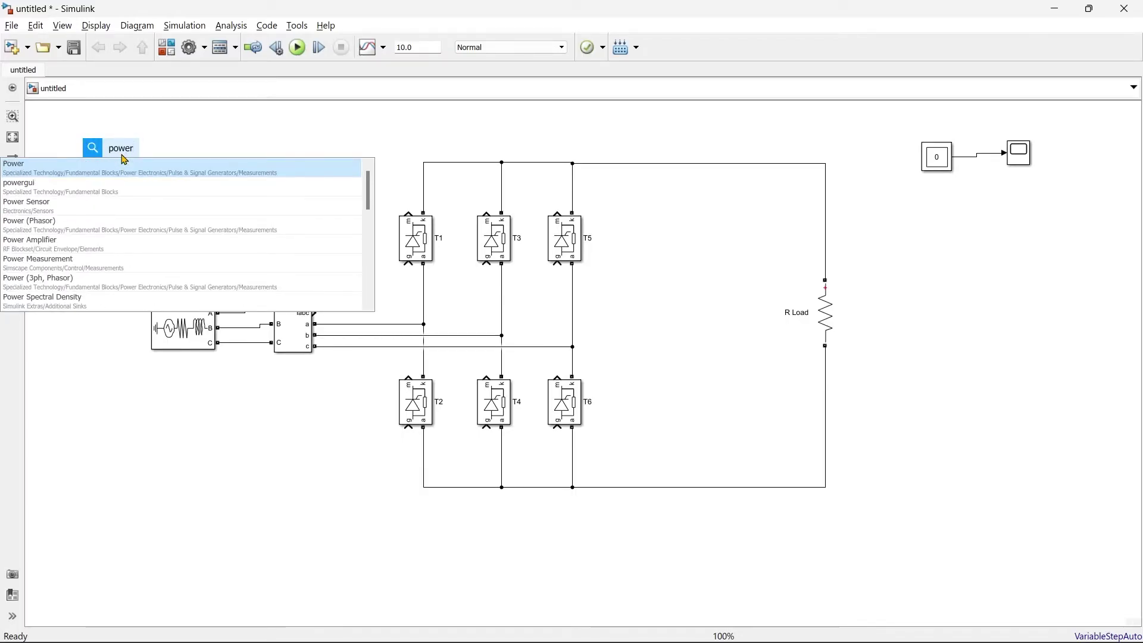
pyautogui.press('Down')
pyautogui.press('Return')
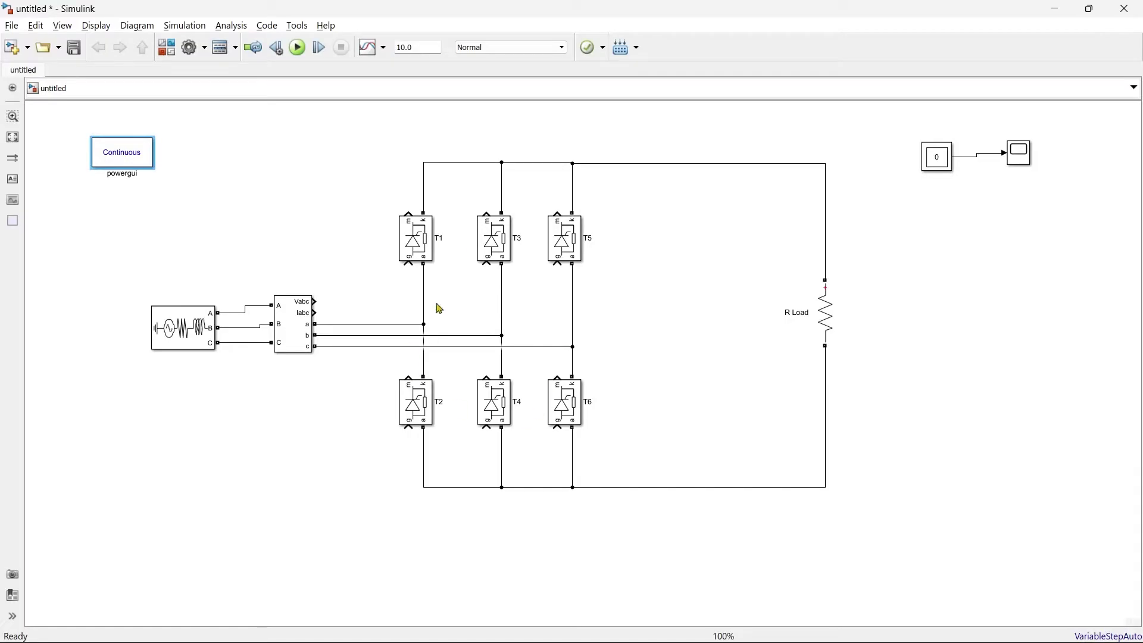
# - Insert a Pulse Generator via quick search, wire it to T1's gate, and name it S1
pyautogui.doubleClick(328, 228)
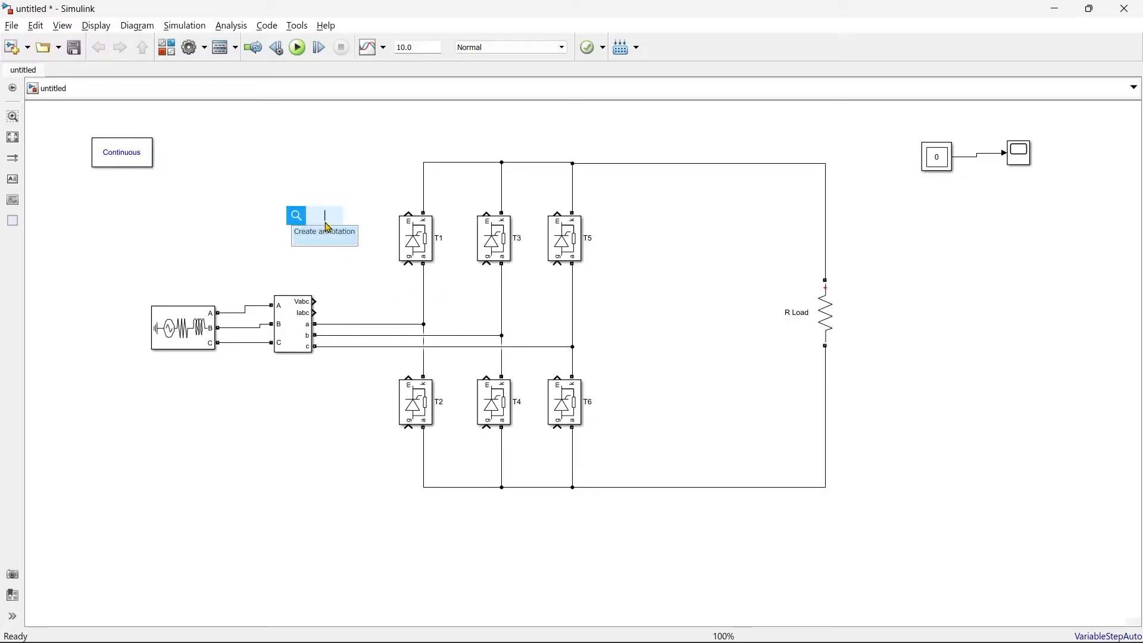
pyautogui.write('pulse')
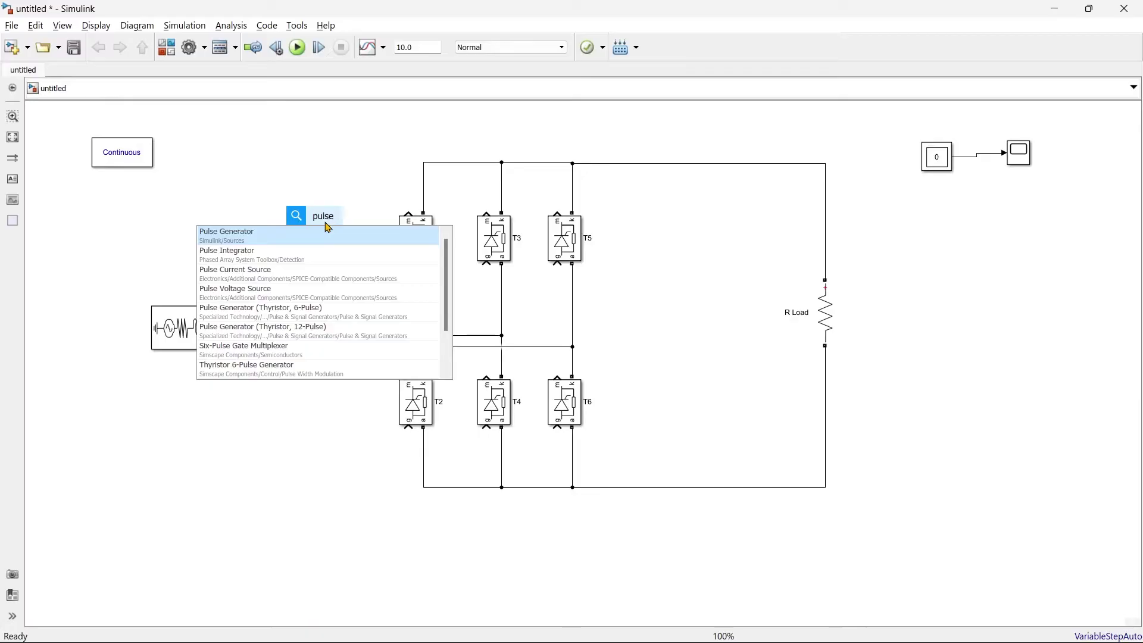
pyautogui.press('Return')
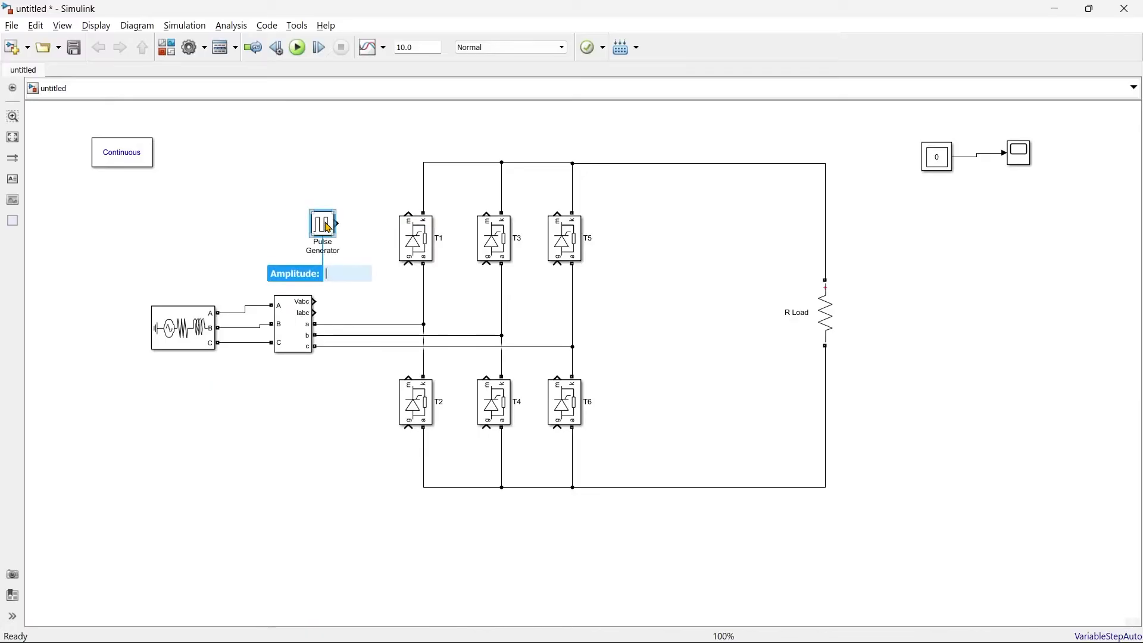
pyautogui.moveTo(330, 228); pyautogui.dragTo(382, 277)
pyautogui.click(382, 310)
pyautogui.write('S1')
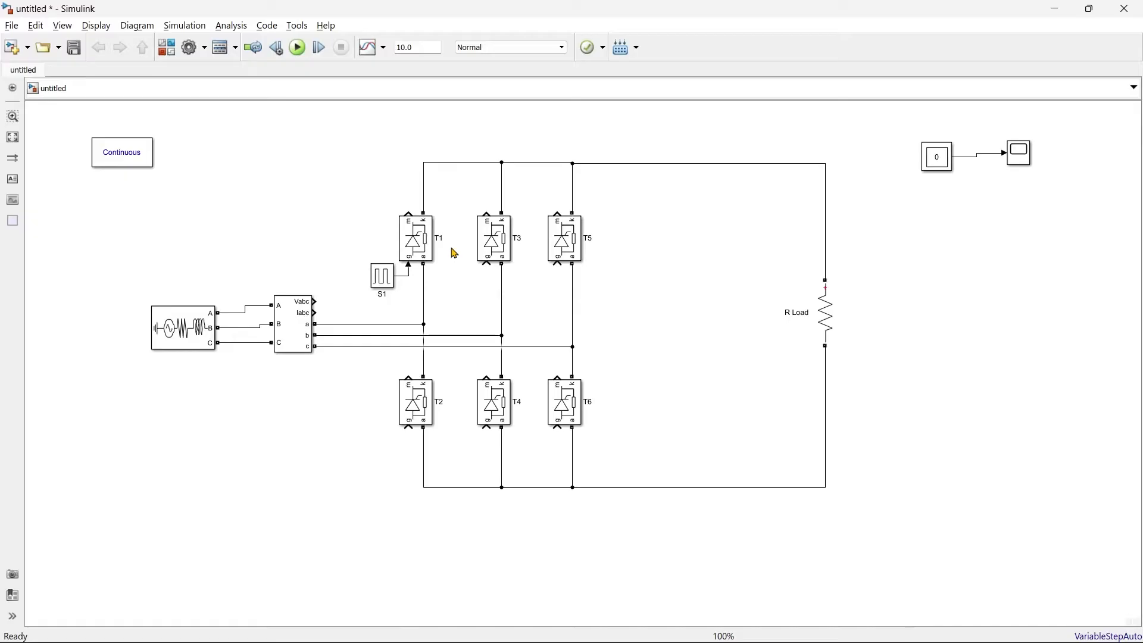
pyautogui.click(431, 249)
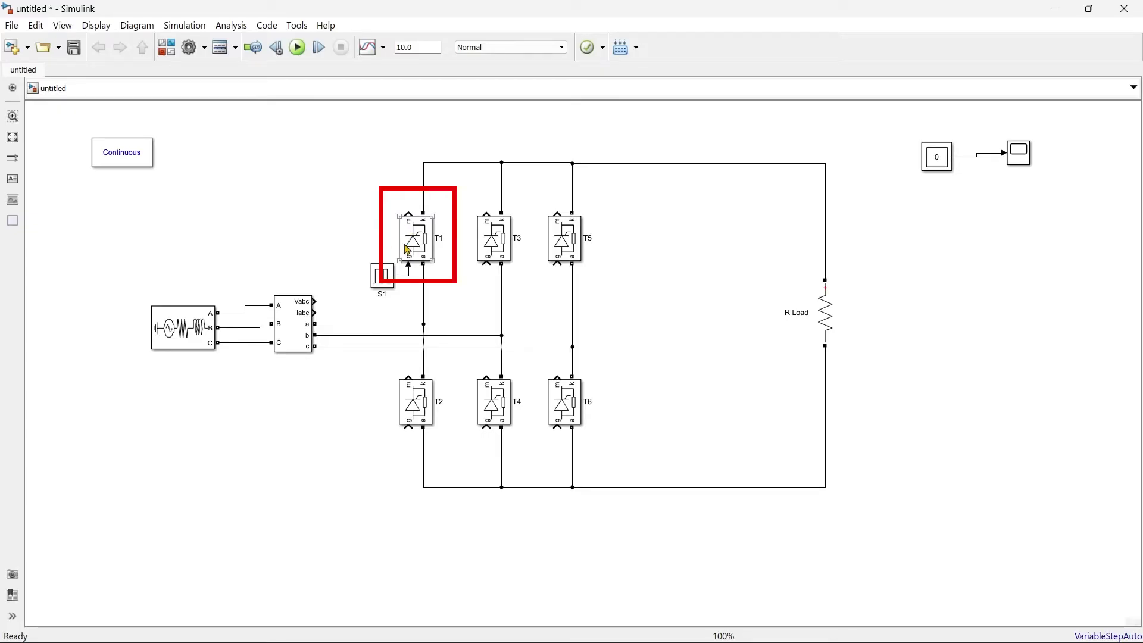
pyautogui.click(566, 404)
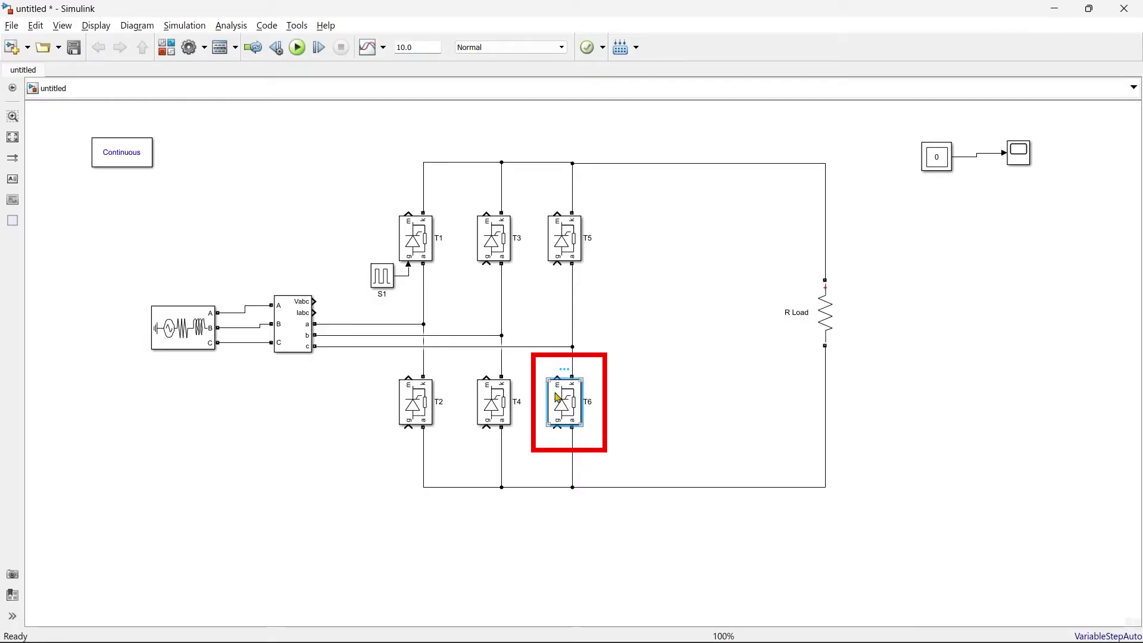
pyautogui.click(499, 240)
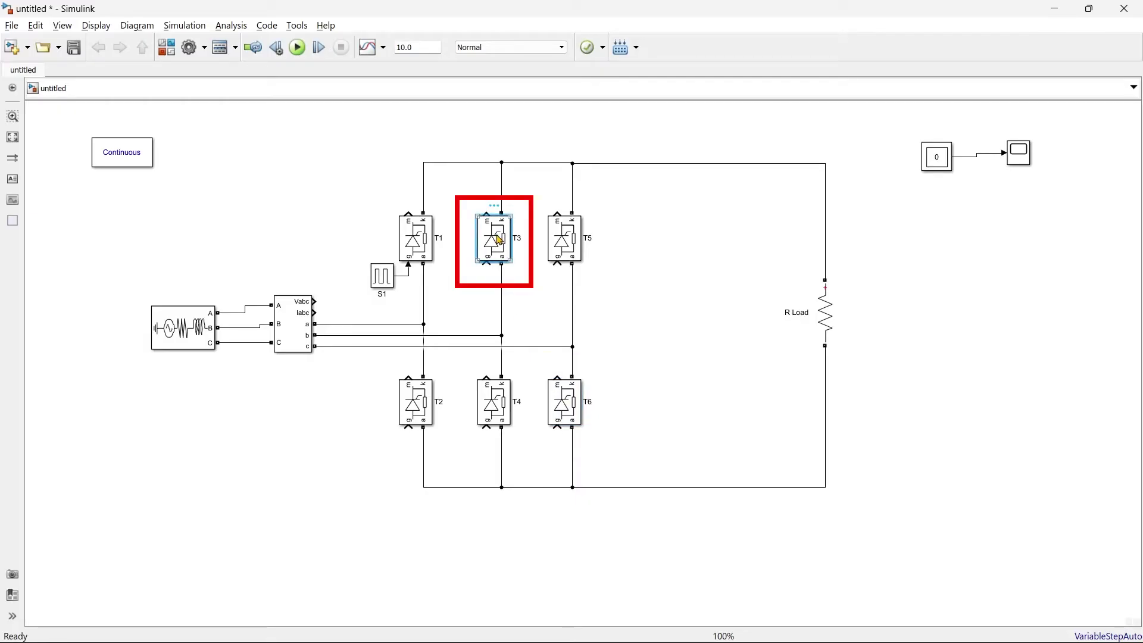
pyautogui.click(416, 414)
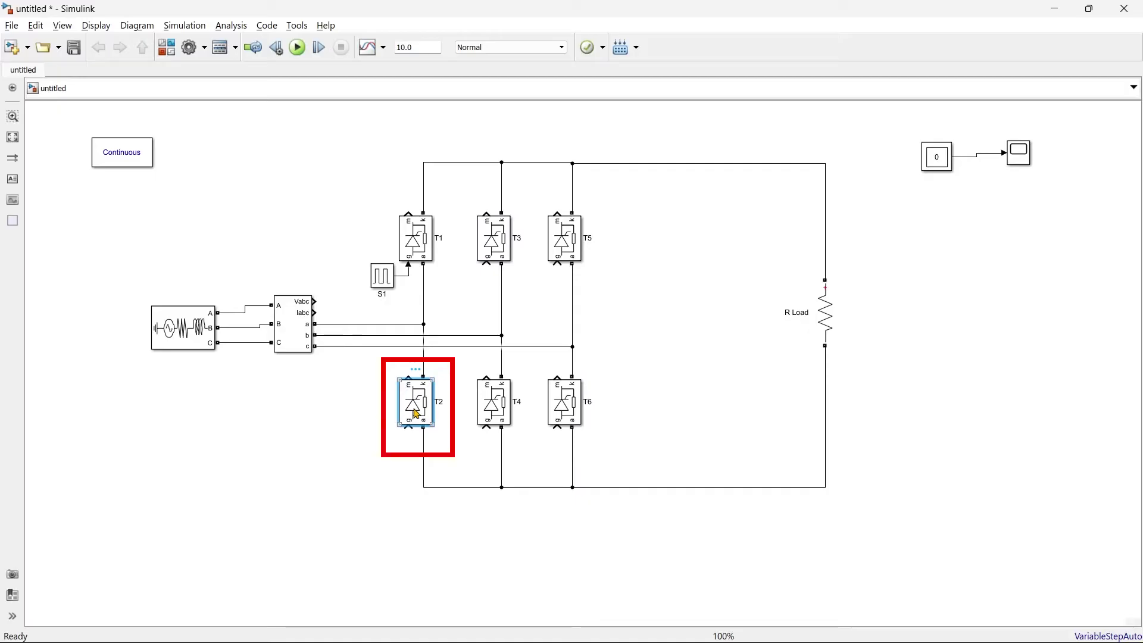
pyautogui.click(567, 243)
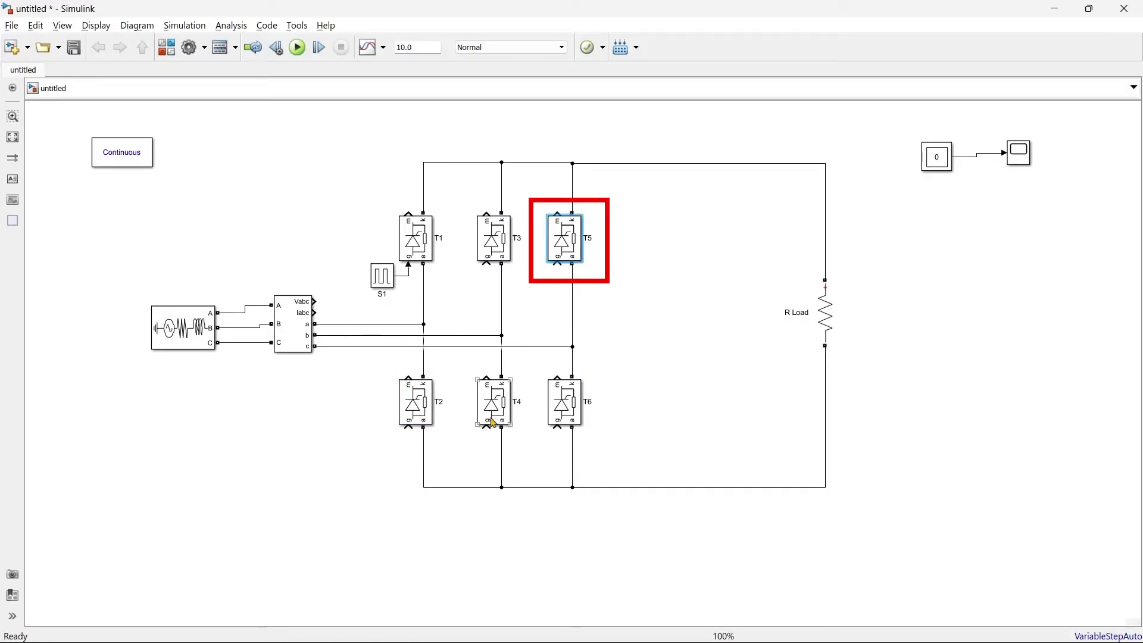
pyautogui.click(496, 420)
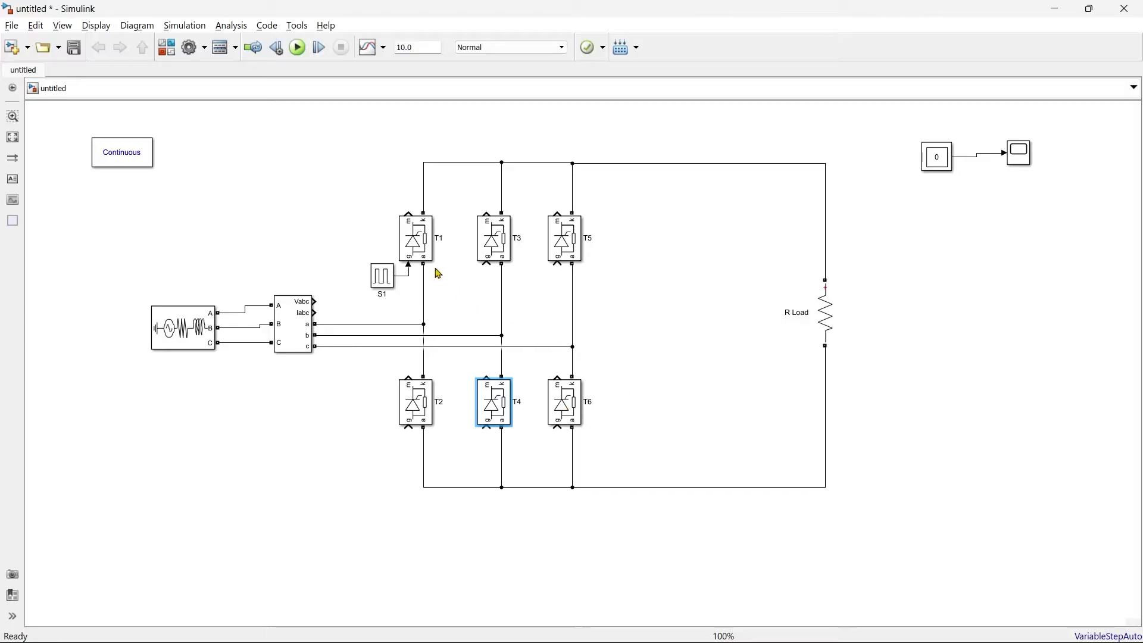
pyautogui.click(419, 251)
pyautogui.click(561, 415)
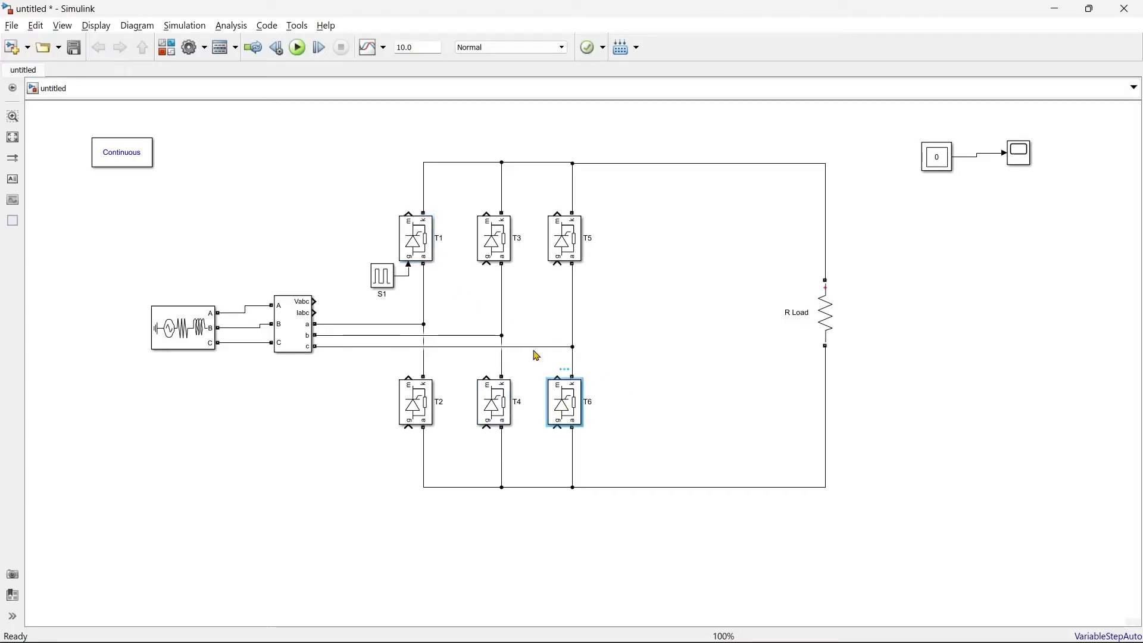
pyautogui.click(506, 256)
pyautogui.click(415, 416)
pyautogui.click(571, 255)
pyautogui.click(494, 406)
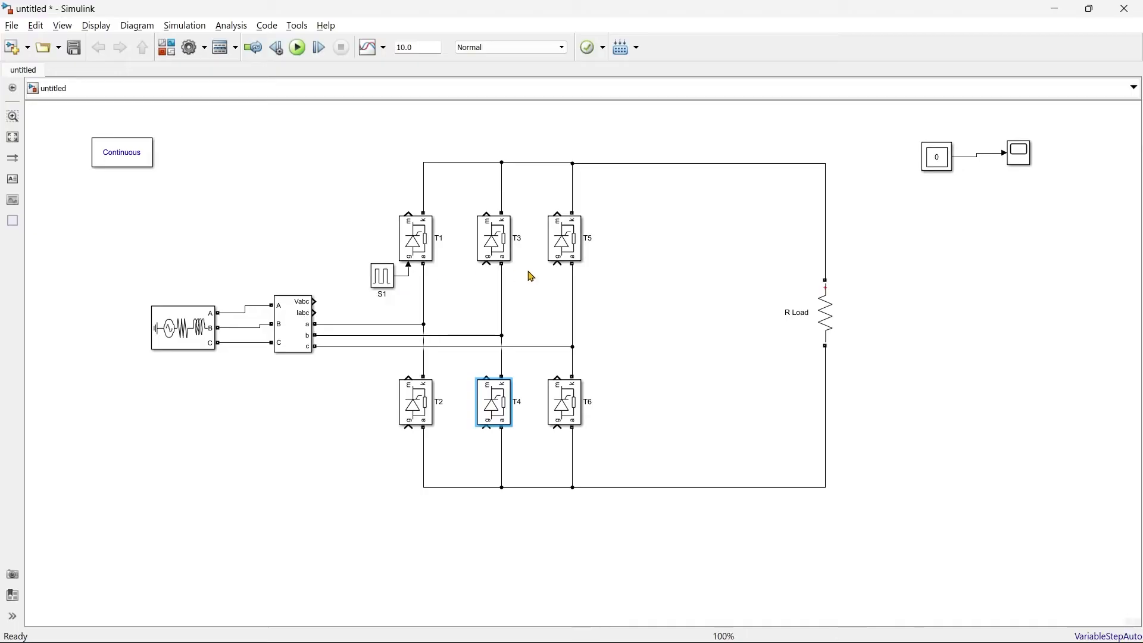
# - Set S1's Period to 0.02, Pulse Width to 10 and Phase delay to a*0.02/360
pyautogui.doubleClick(383, 276)
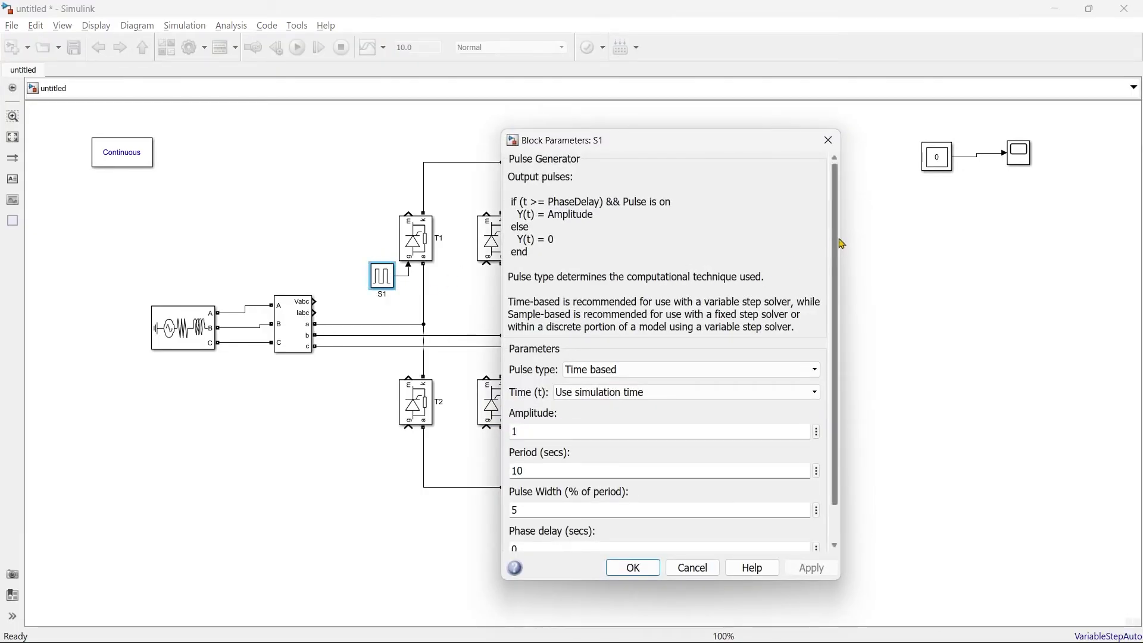
pyautogui.scroll(-3, 839, 268)
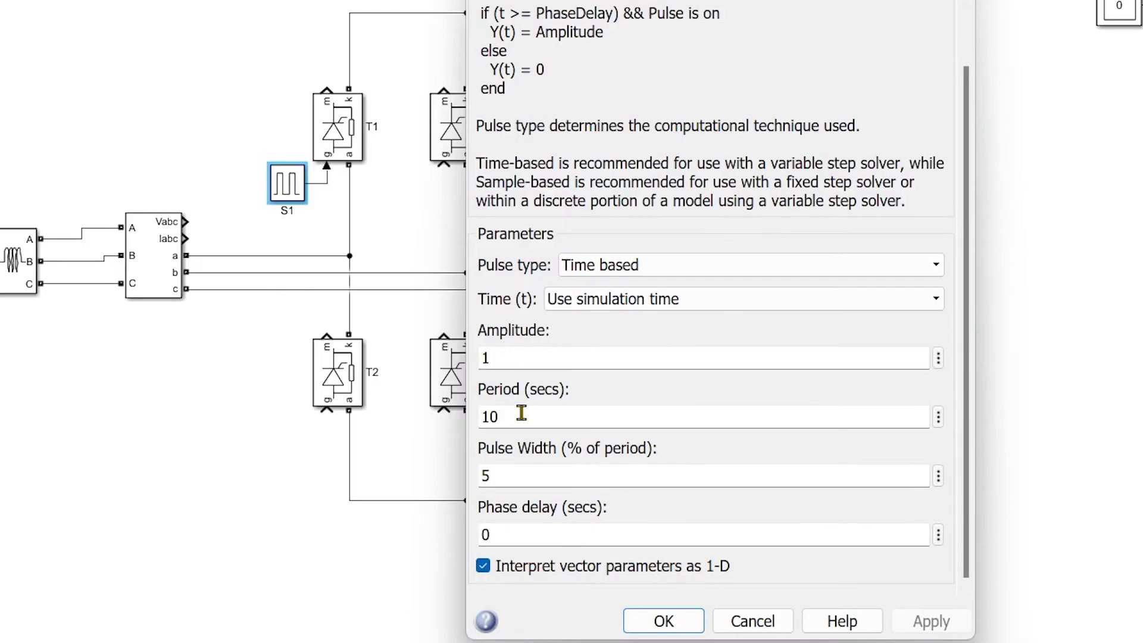
pyautogui.doubleClick(521, 414)
pyautogui.write('0.02')
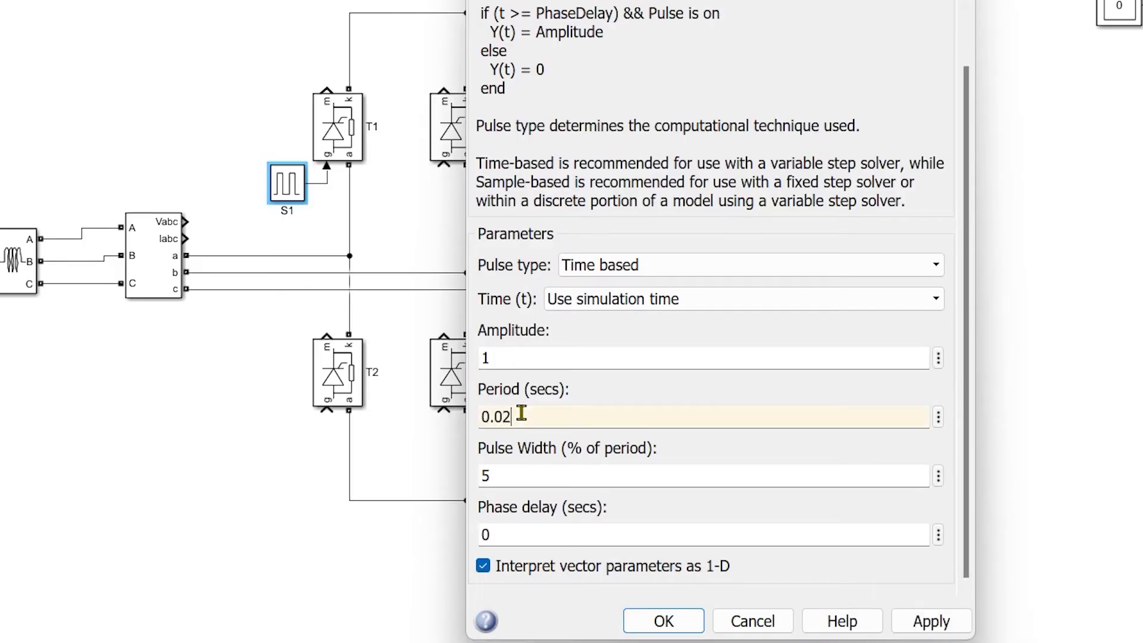
pyautogui.doubleClick(533, 472)
pyautogui.write('10')
pyautogui.doubleClick(520, 540)
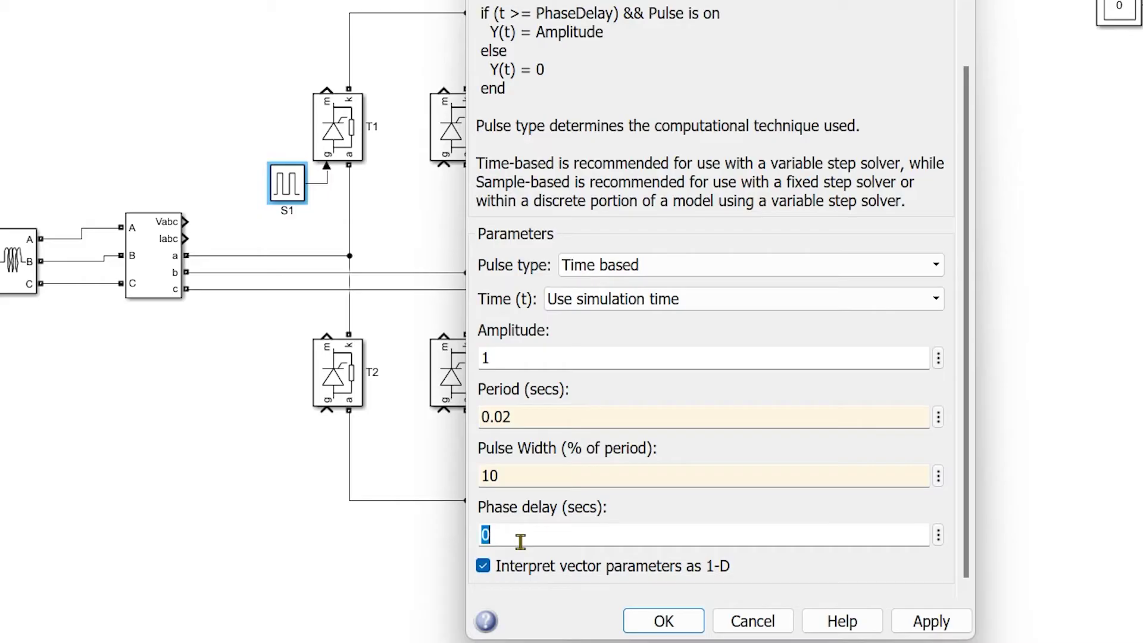
pyautogui.write('a*0.02')
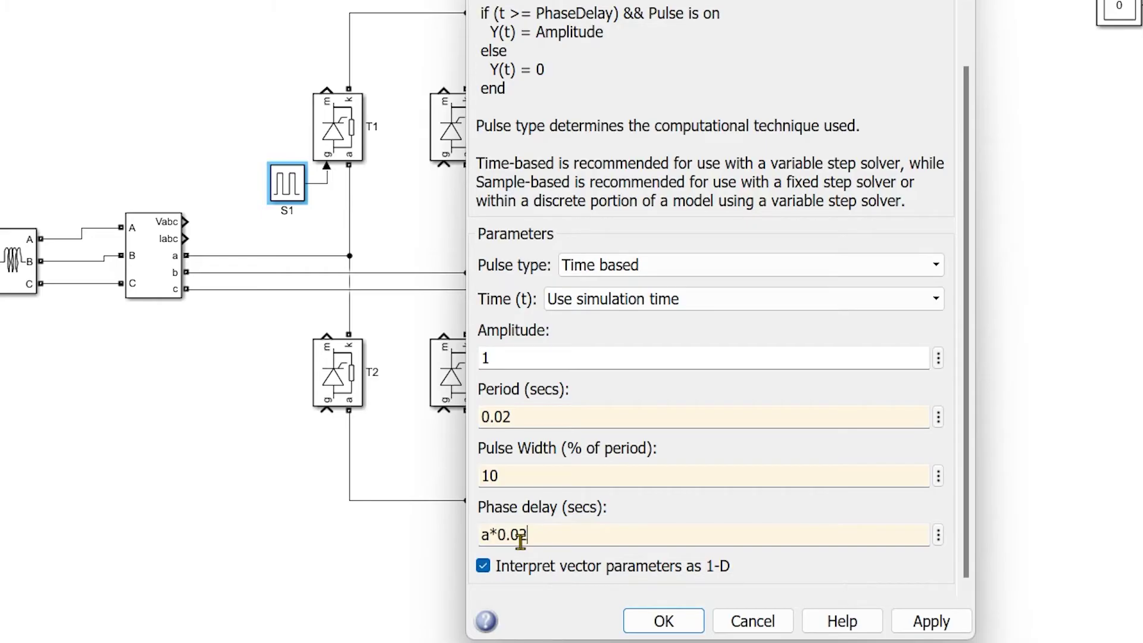
pyautogui.write('360')
pyautogui.click(661, 621)
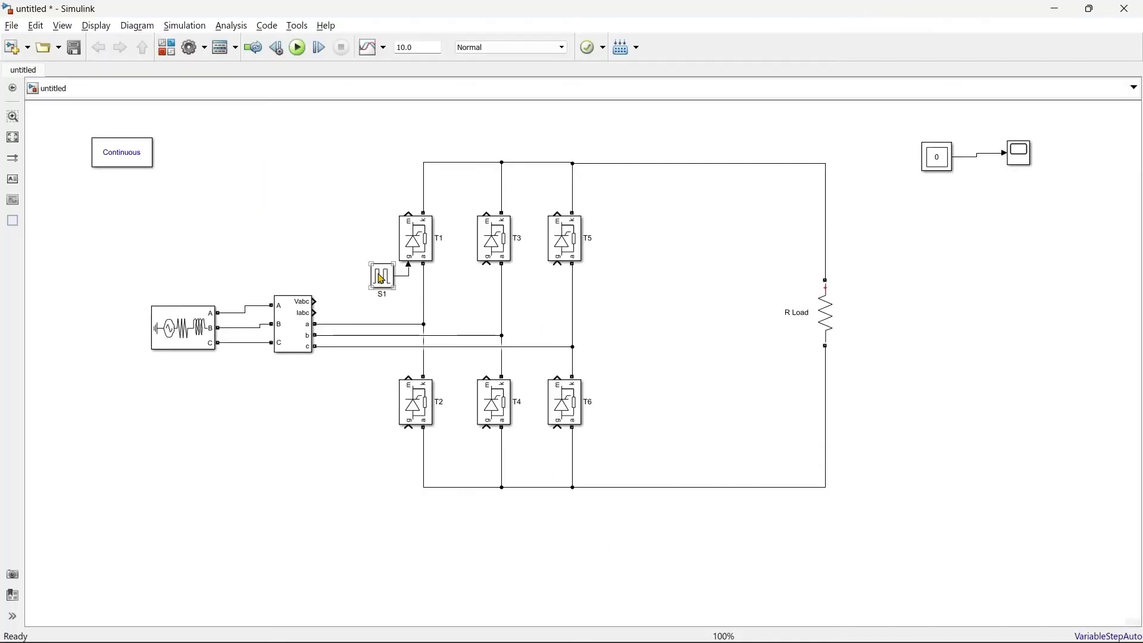
# - Copy S1, rename the copy S6 and place it below T6 to feed its gate
pyautogui.moveTo(382, 278); pyautogui.dragTo(367, 451)
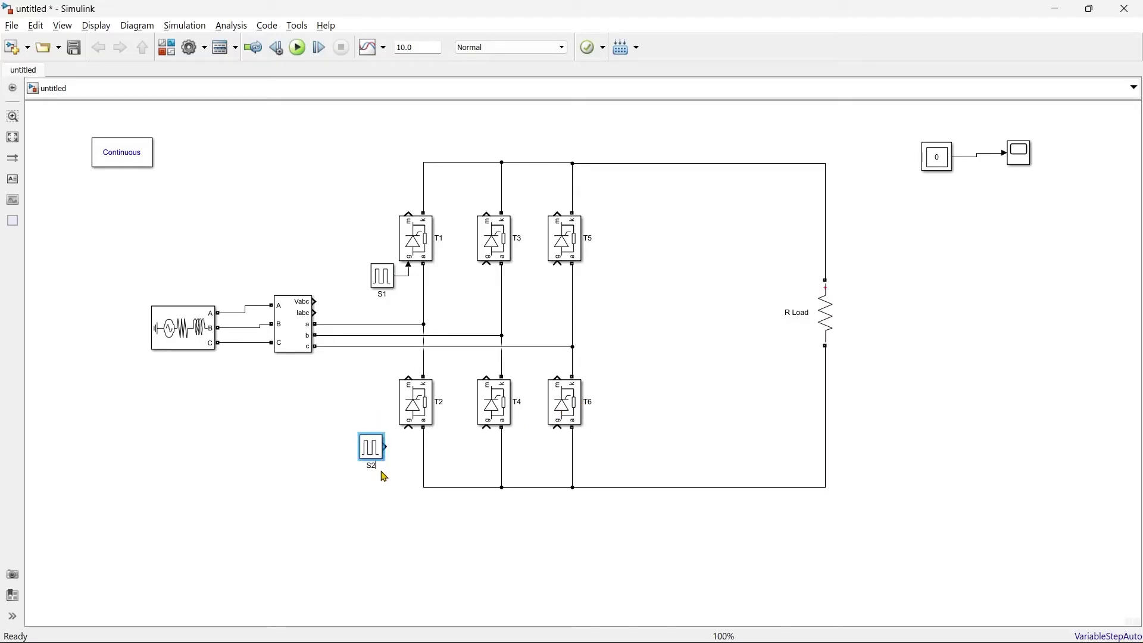
pyautogui.hotkey('shift', 'Left')
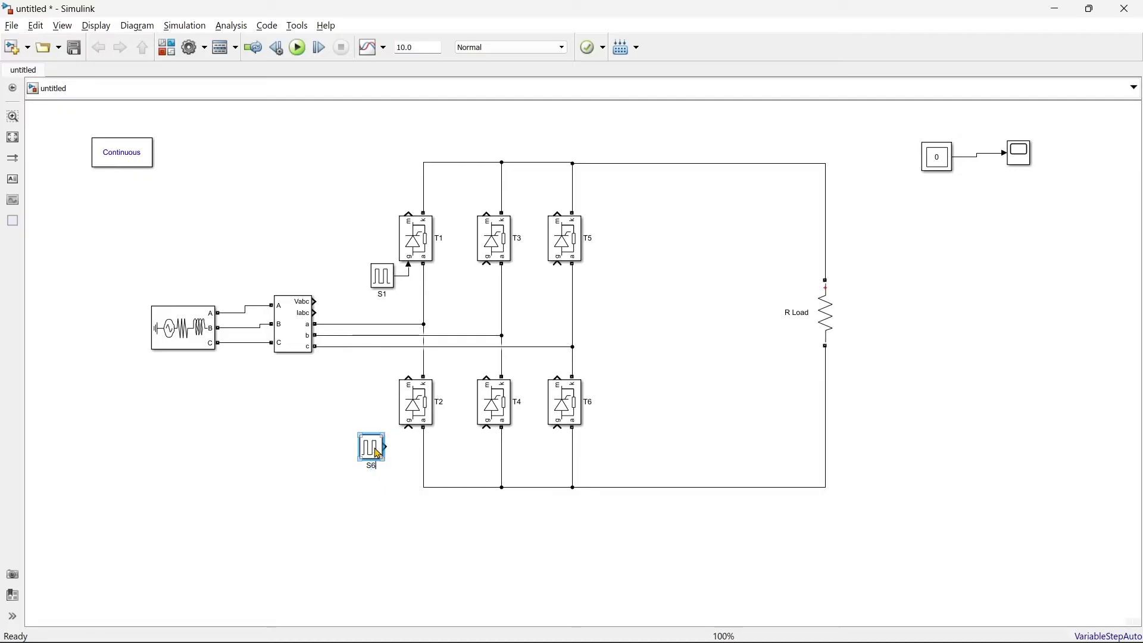
pyautogui.moveTo(375, 452); pyautogui.dragTo(558, 429)
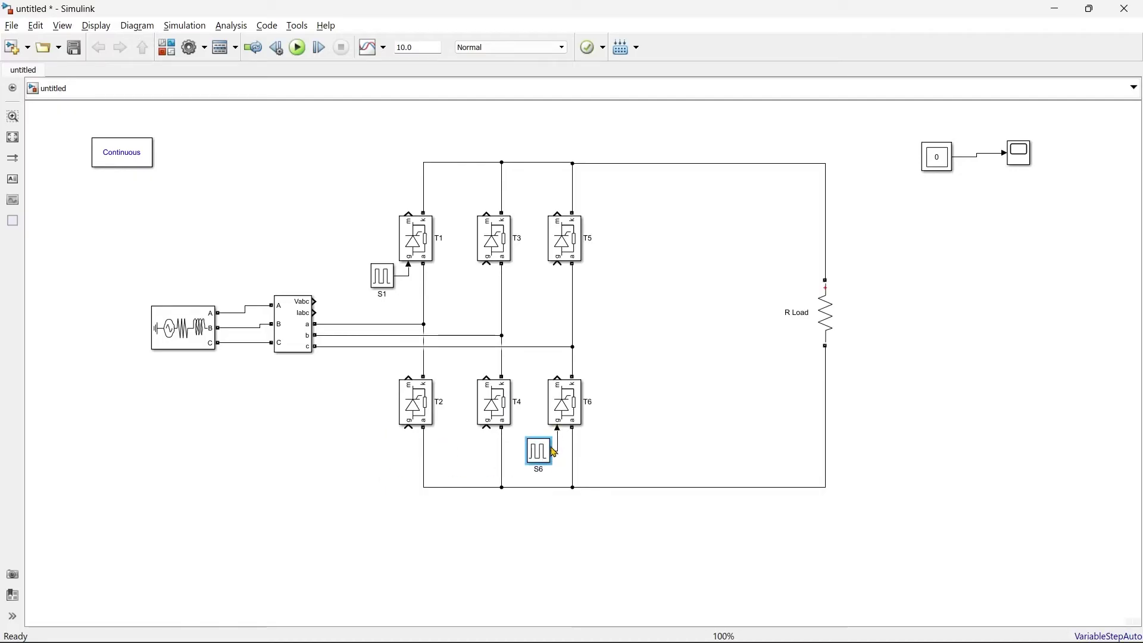
# - Change S6's Phase delay to (a+60)*0.02/360
pyautogui.doubleClick(540, 451)
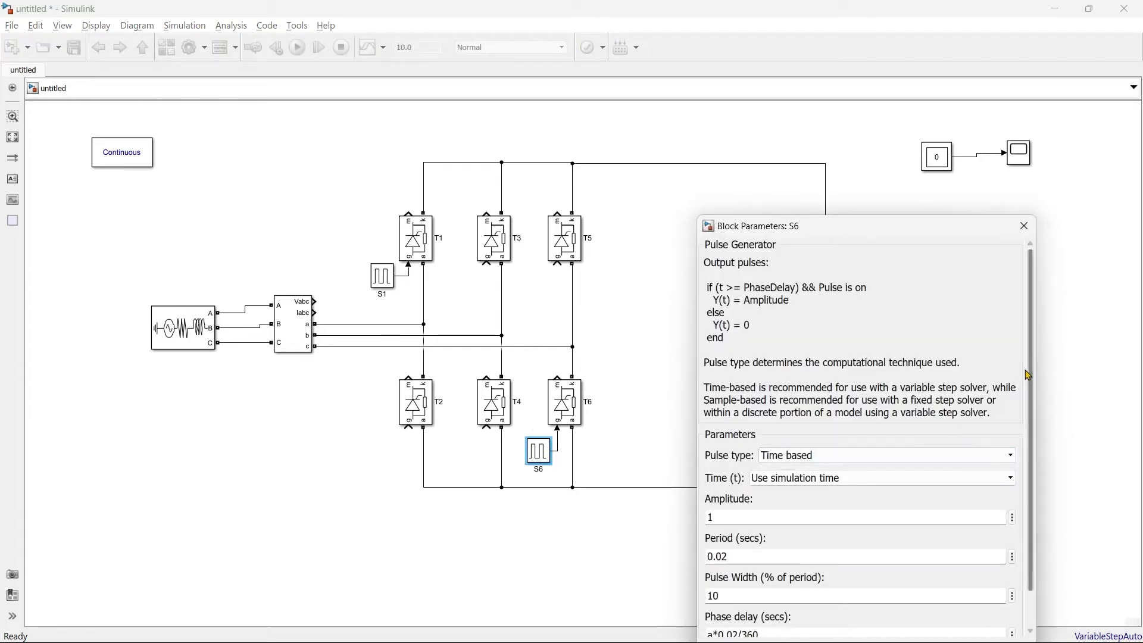
pyautogui.scroll(-2, 1031, 376)
pyautogui.moveTo(909, 230); pyautogui.dragTo(847, 142)
pyautogui.tripleClick(652, 508)
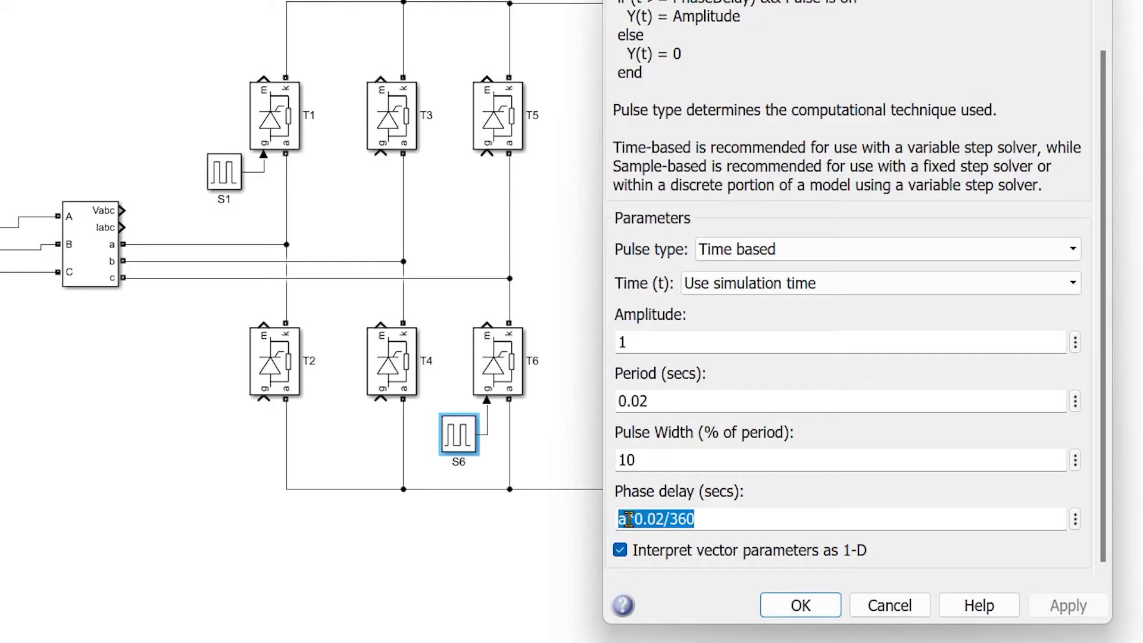
pyautogui.click(629, 519)
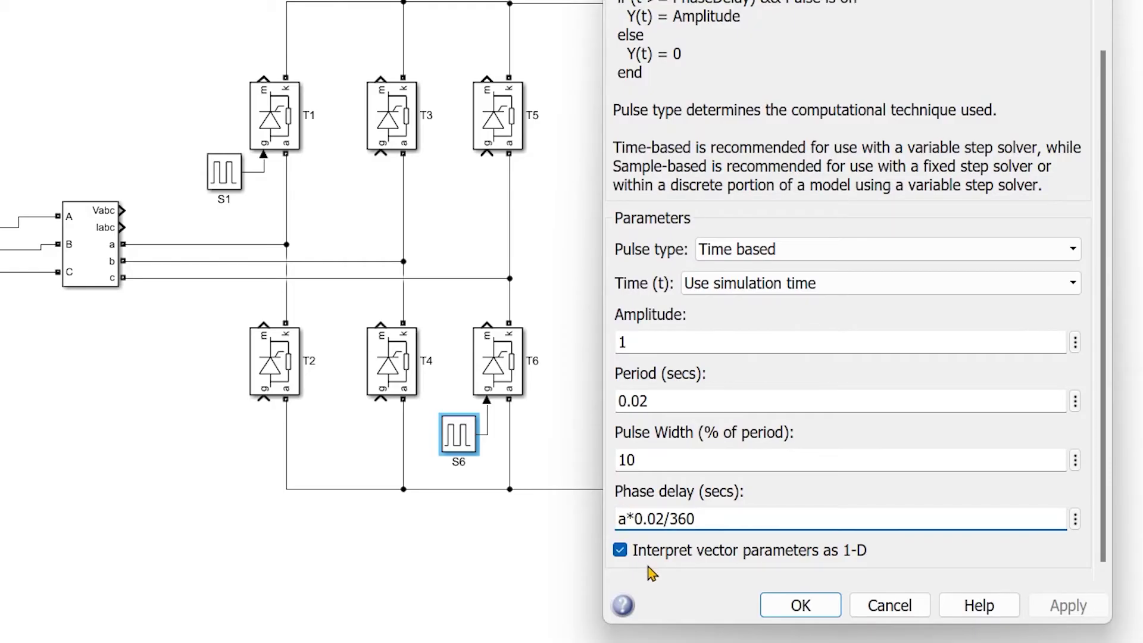
pyautogui.write('(a')
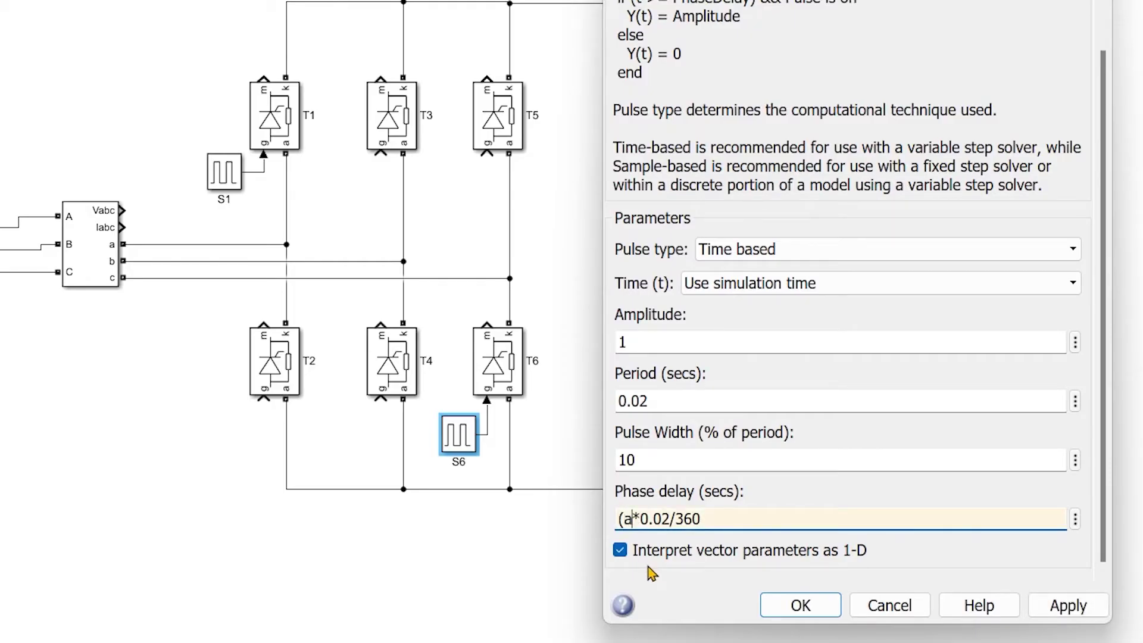
pyautogui.write('+60)')
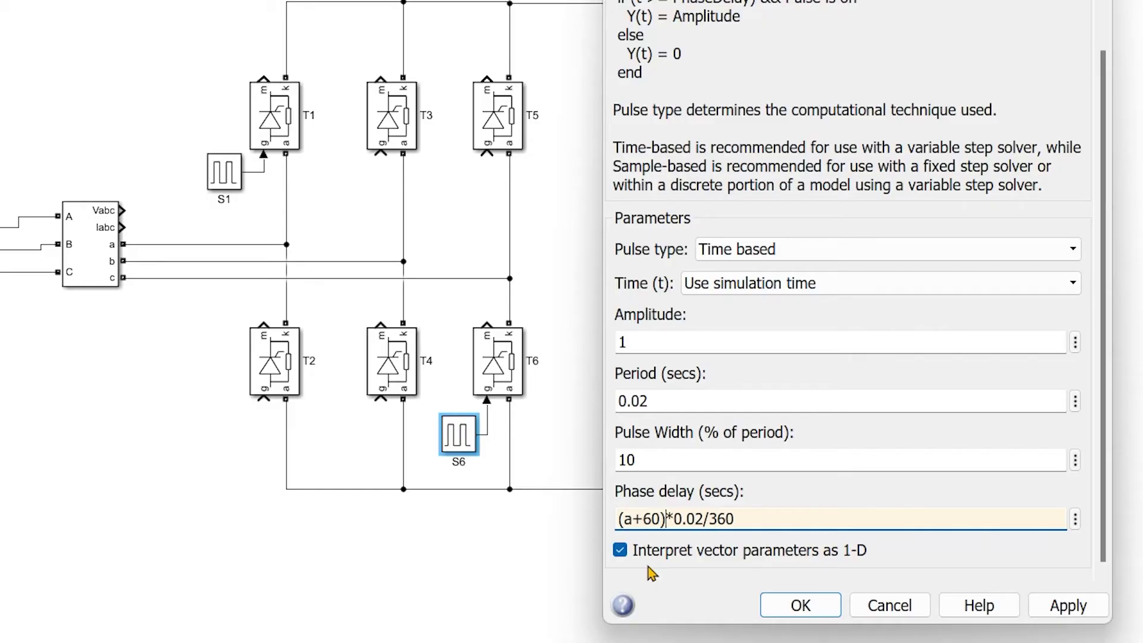
pyautogui.click(801, 606)
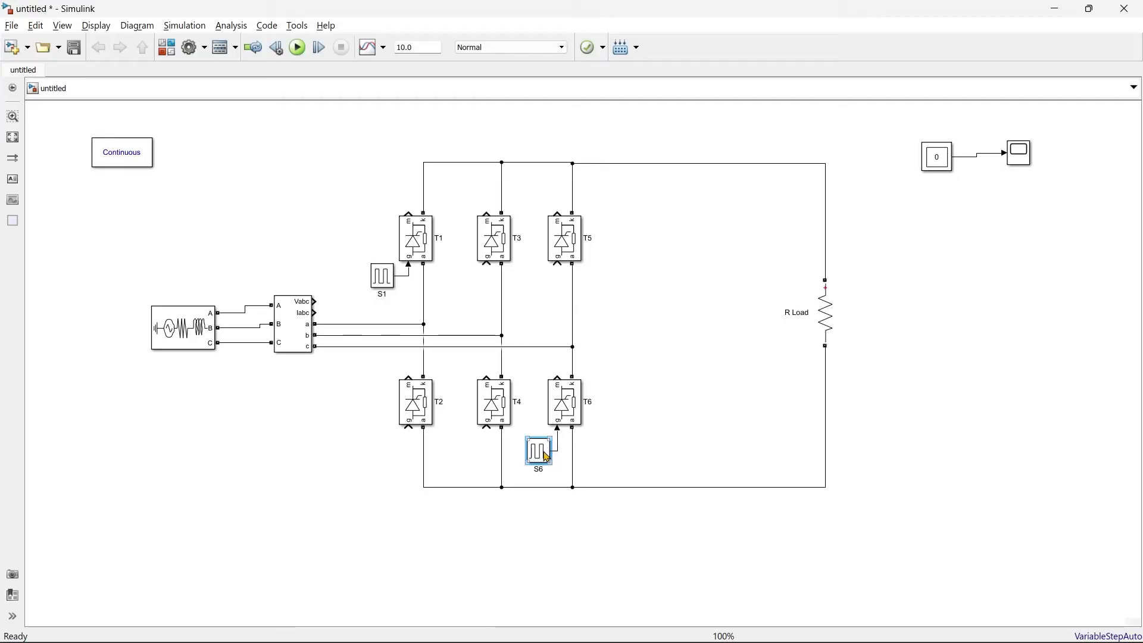
# - Copy the pulse block as S3 beside T3 with Phase delay (a+120)*0.02/360
pyautogui.moveTo(547, 457); pyautogui.dragTo(343, 472)
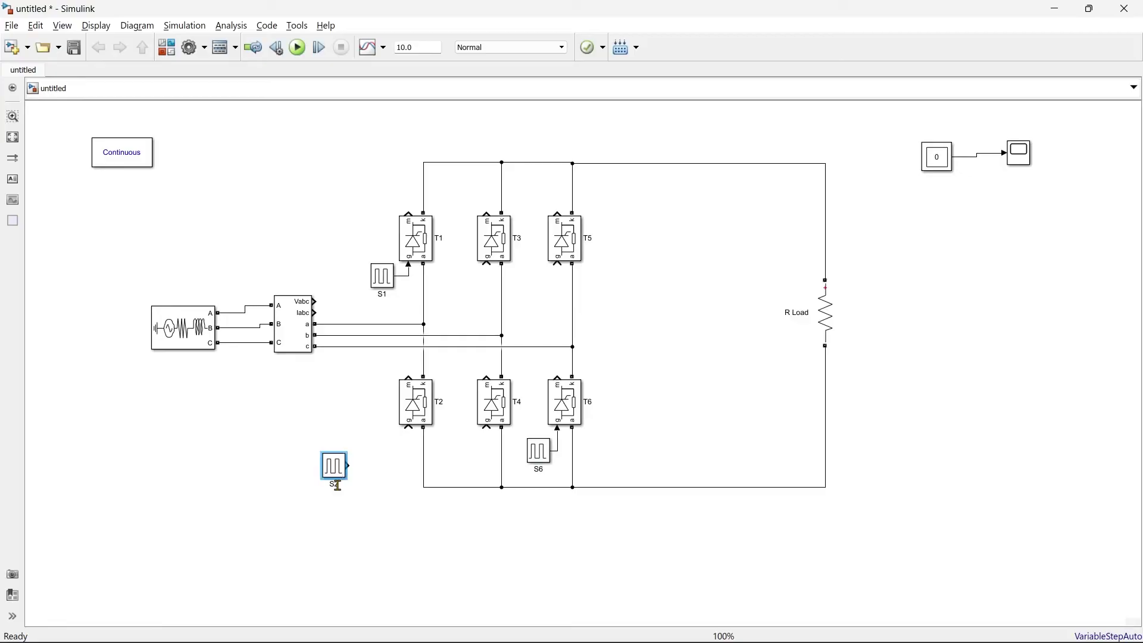
pyautogui.moveTo(350, 466); pyautogui.dragTo(476, 273)
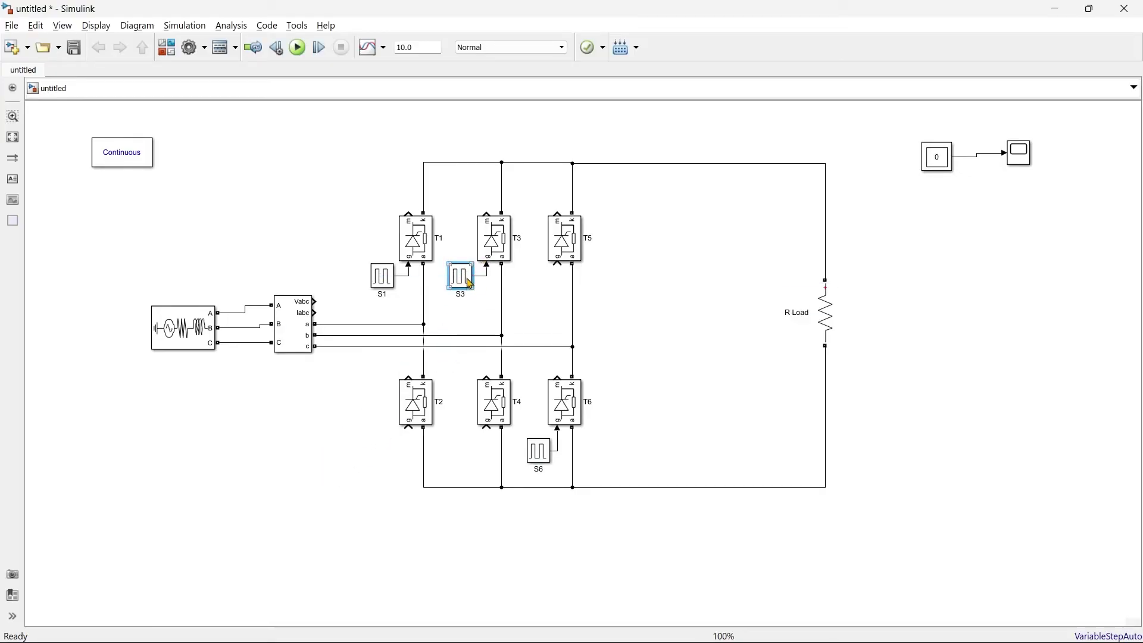
pyautogui.doubleClick(468, 283)
pyautogui.scroll(-1, 934, 369)
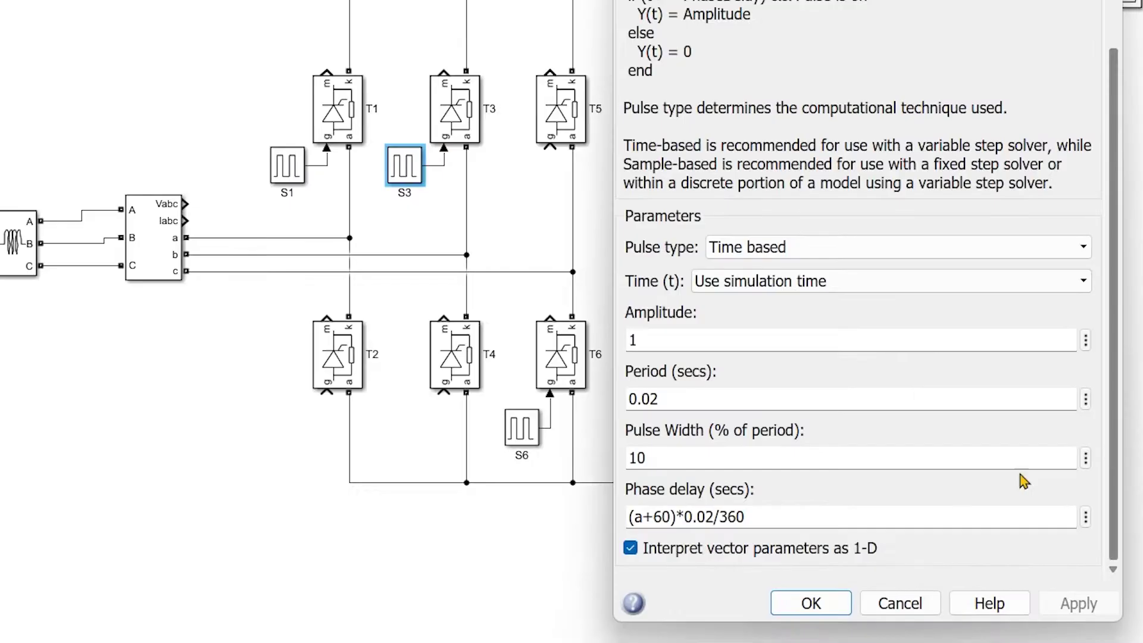
pyautogui.tripleClick(634, 510)
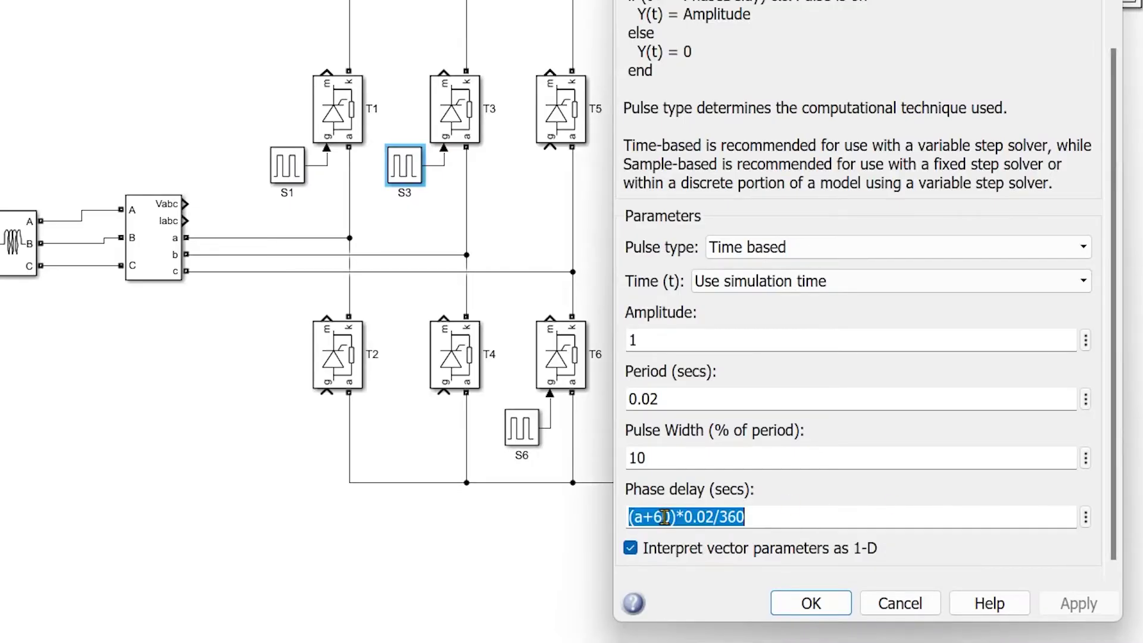
pyautogui.doubleClick(662, 517)
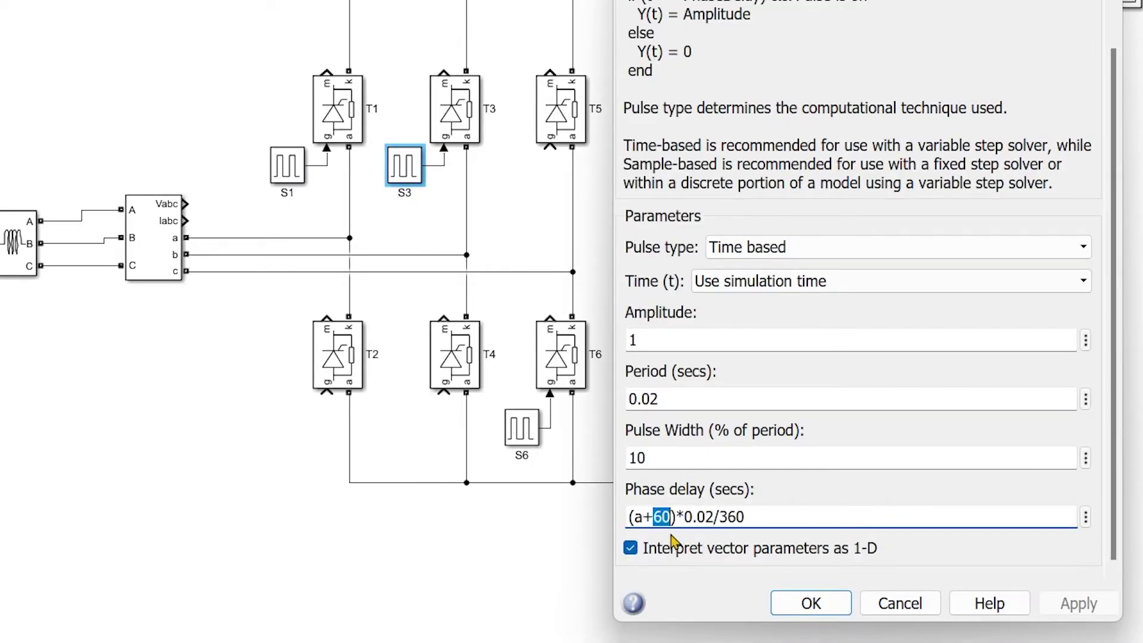
pyautogui.write('120')
pyautogui.press('Return')
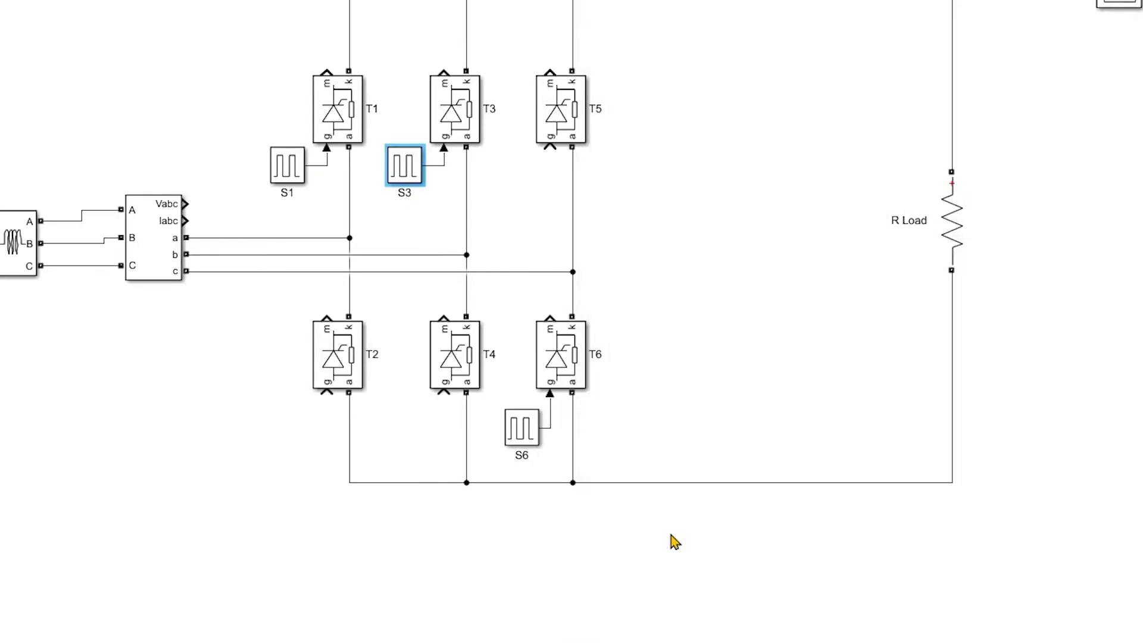
# - Copy S3 as S2 below T2 and set its Phase delay to (a+180)*0.02/360
pyautogui.moveTo(415, 176); pyautogui.dragTo(217, 414)
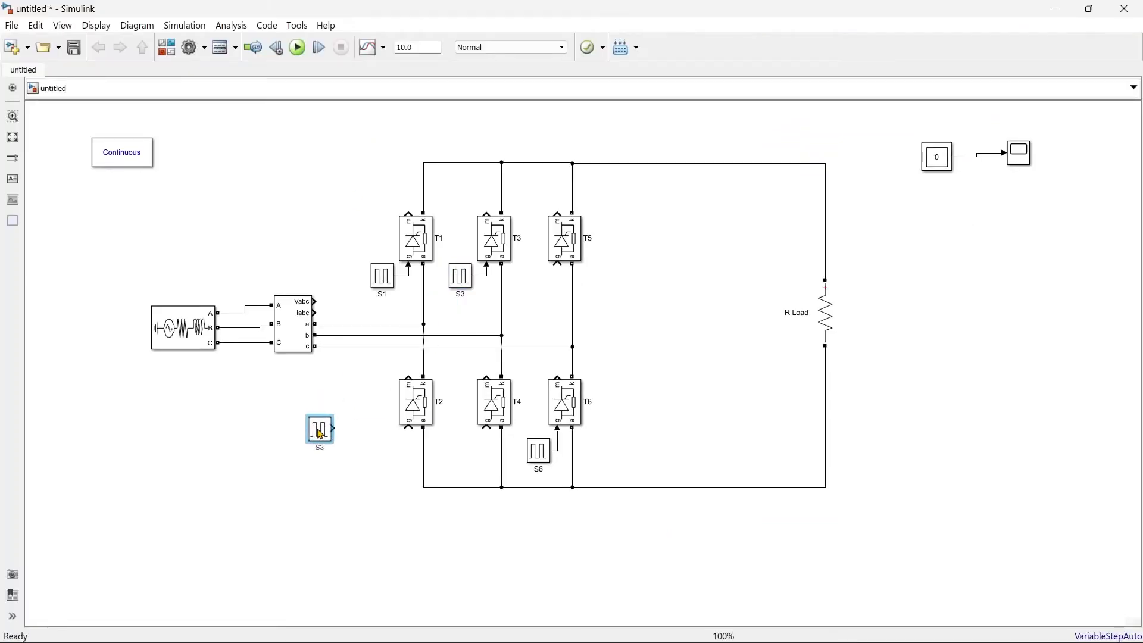
pyautogui.moveTo(327, 436); pyautogui.dragTo(408, 429)
pyautogui.doubleClick(375, 452)
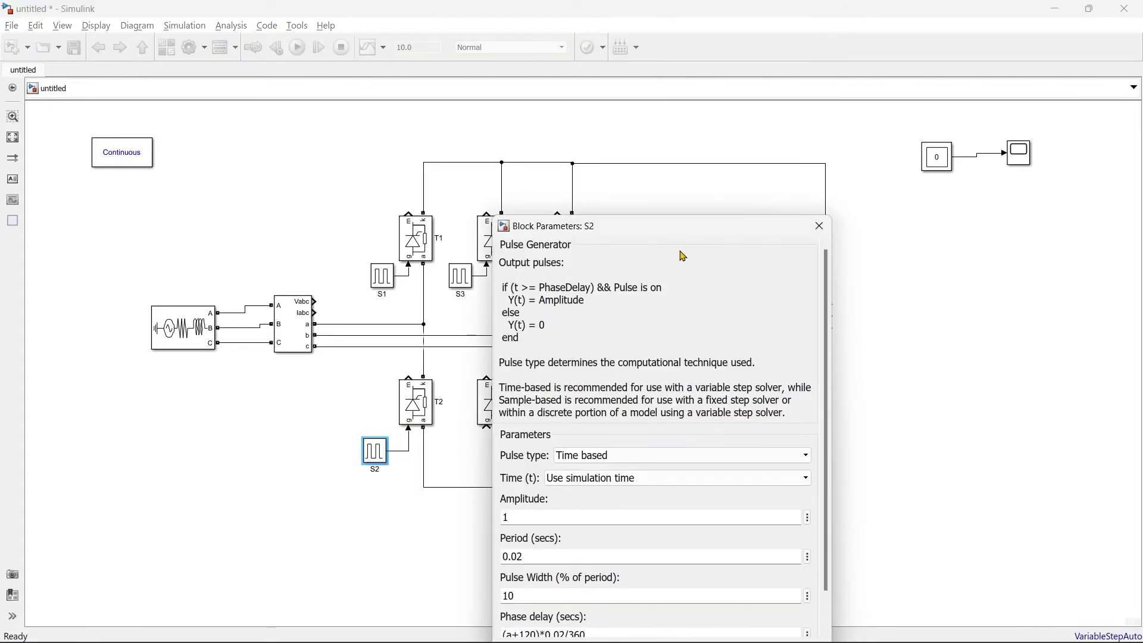
pyautogui.moveTo(679, 236); pyautogui.dragTo(679, 138)
pyautogui.scroll(-2, 548, 498)
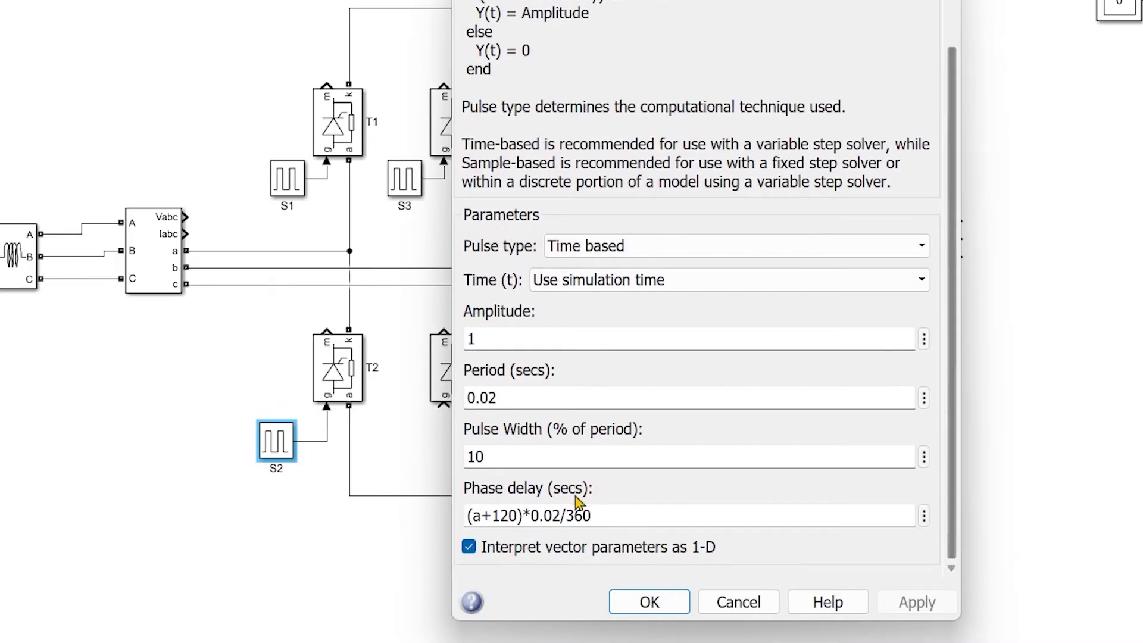
pyautogui.click(510, 514)
pyautogui.click(511, 514)
pyautogui.doubleClick(511, 515)
pyautogui.write('180')
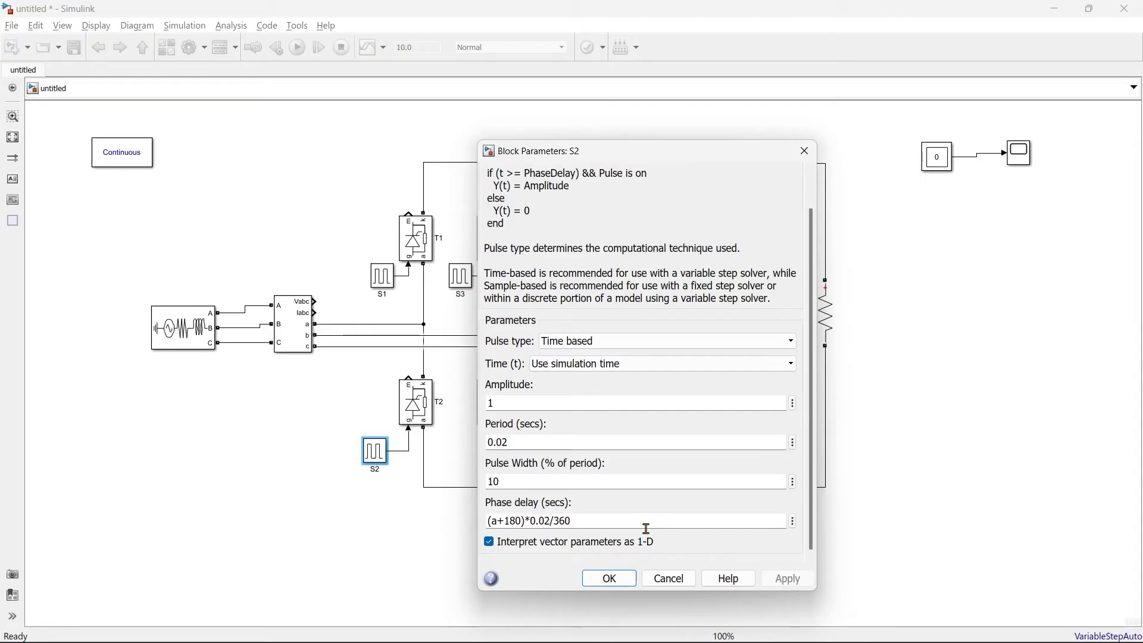
pyautogui.click(805, 150)
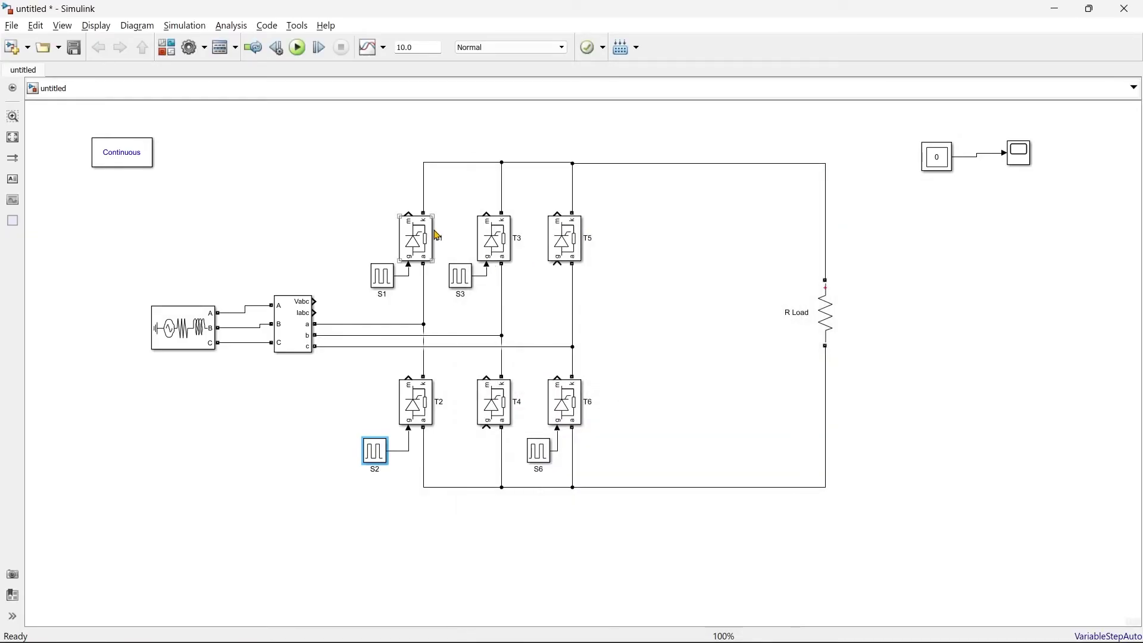
pyautogui.doubleClick(383, 280)
pyautogui.scroll(-1, 845, 365)
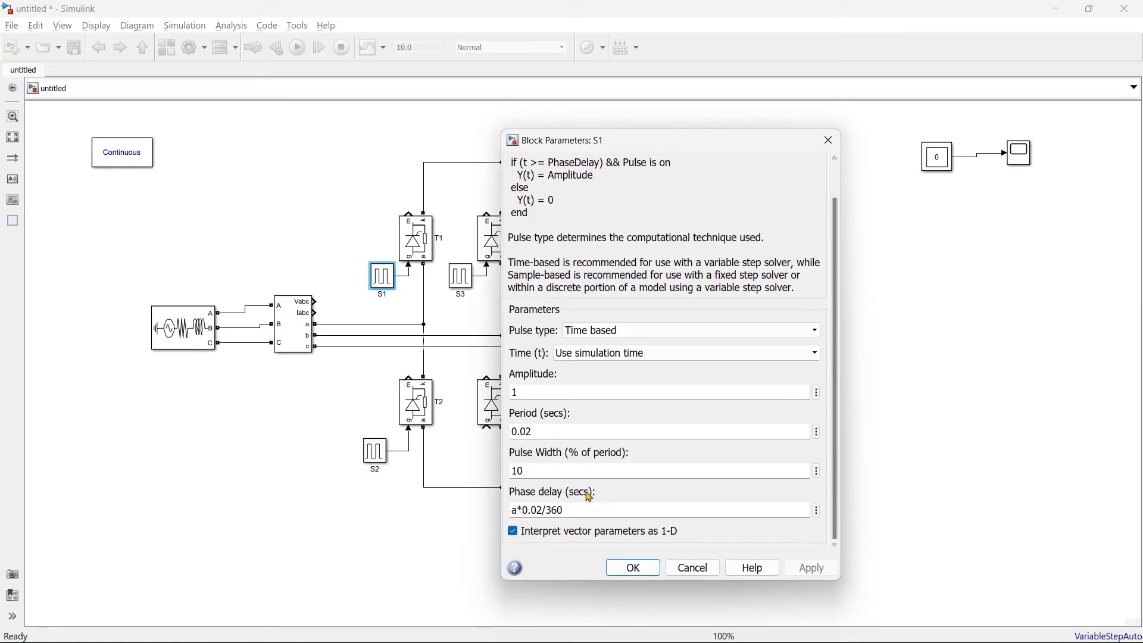
pyautogui.click(835, 143)
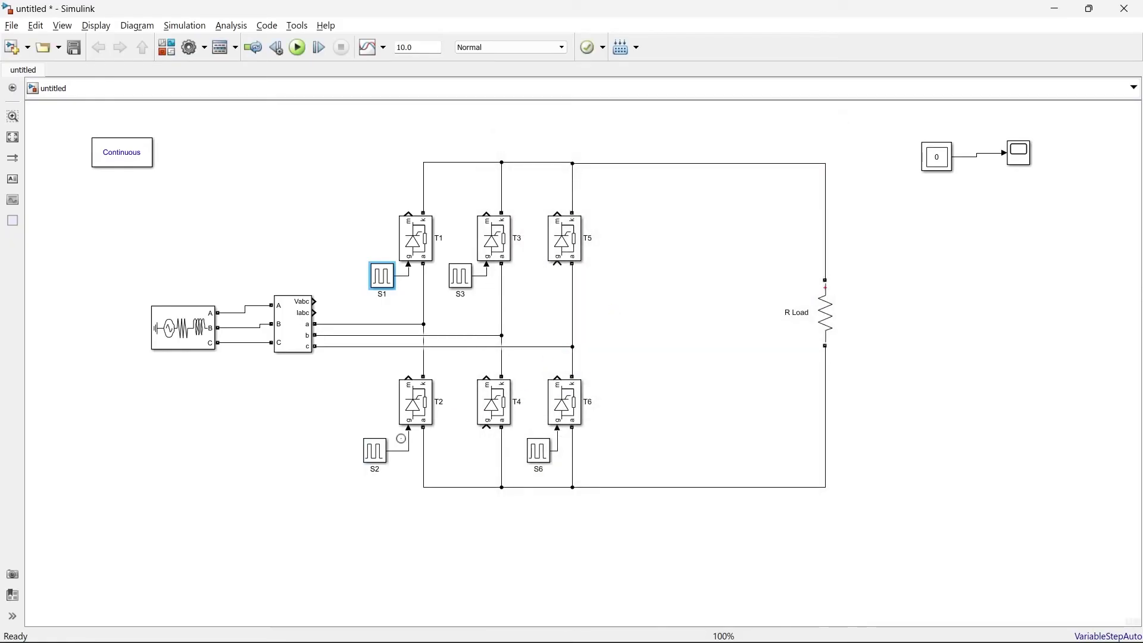
pyautogui.doubleClick(374, 452)
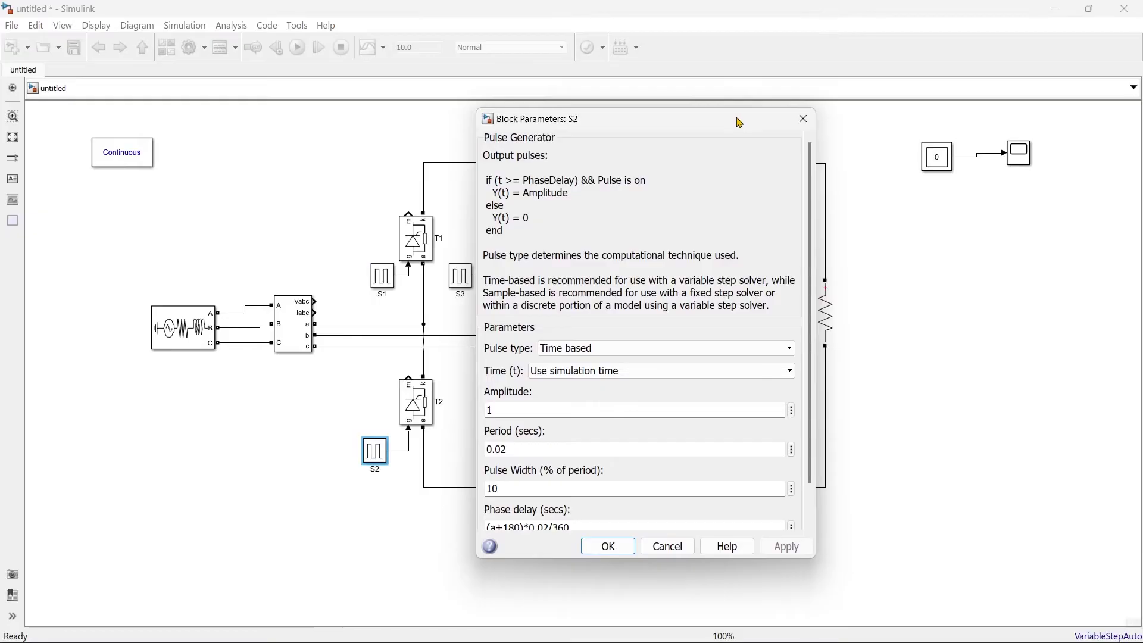
pyautogui.scroll(-2, 816, 299)
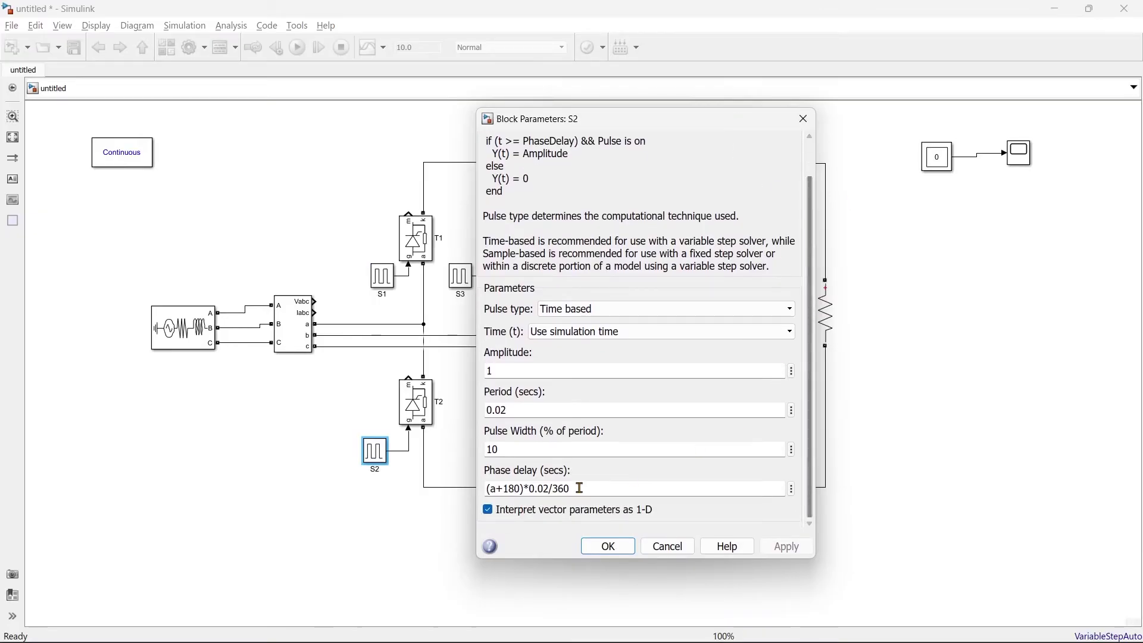
pyautogui.click(602, 551)
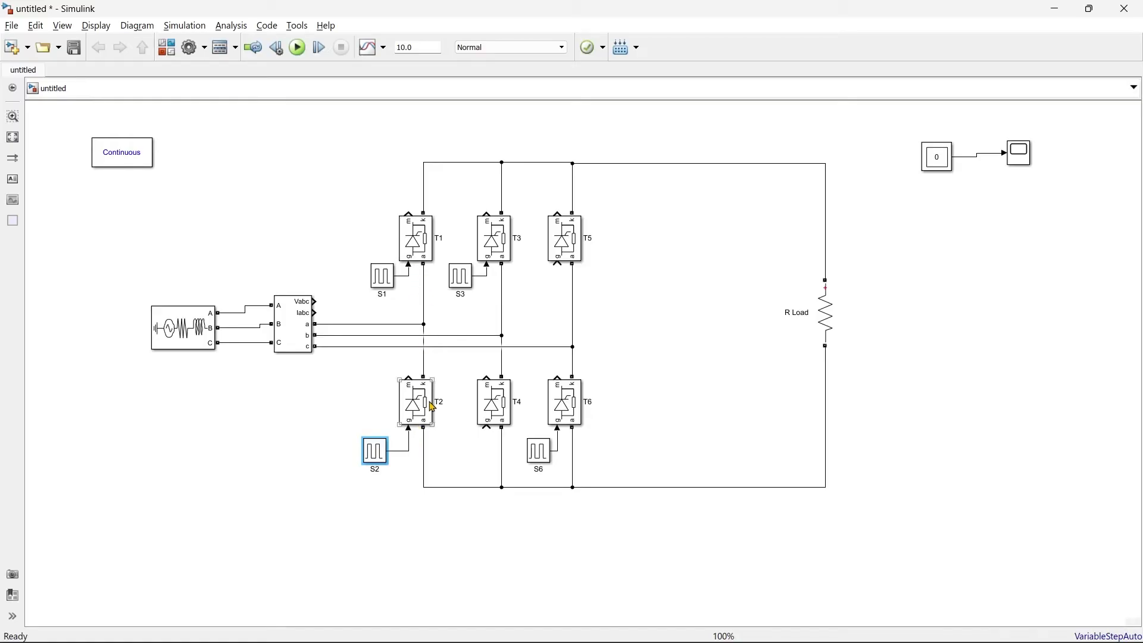
# - Copy the pulse block as S5 on T5 with Phase delay (a+240)*0.02/360
pyautogui.moveTo(376, 456); pyautogui.dragTo(558, 264)
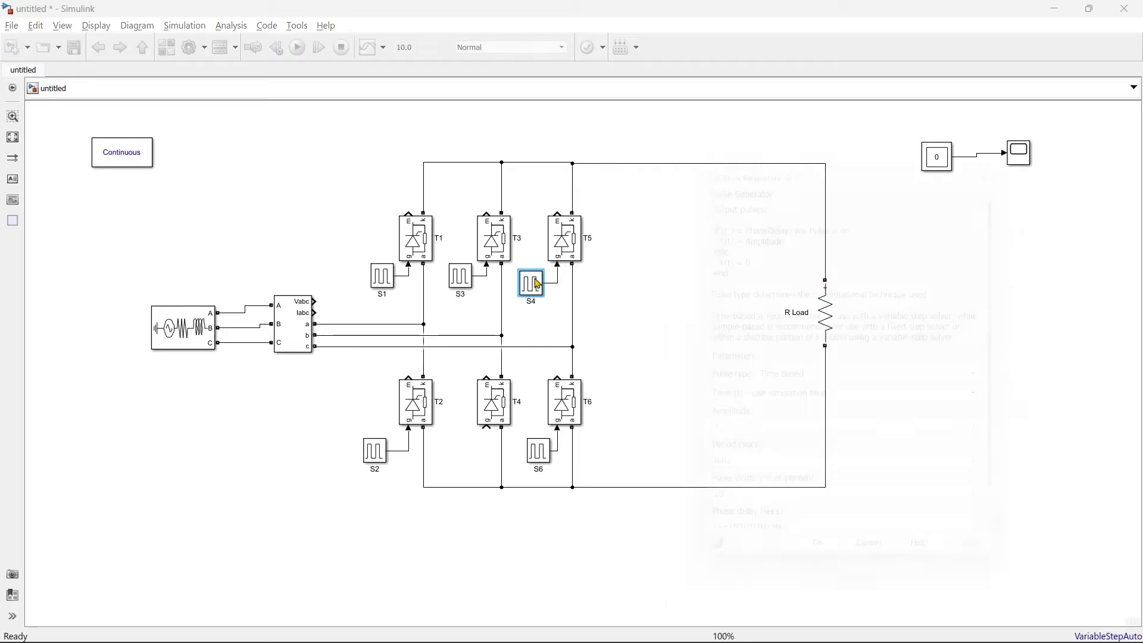
pyautogui.doubleClick(539, 284)
pyautogui.scroll(-1, 725, 520)
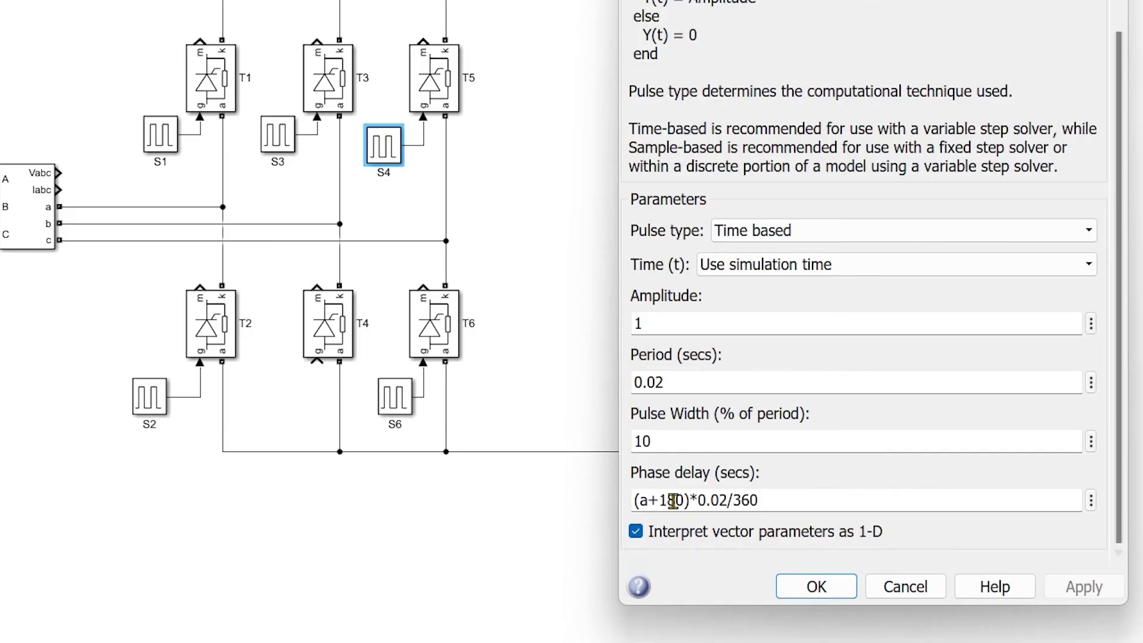
pyautogui.tripleClick(673, 501)
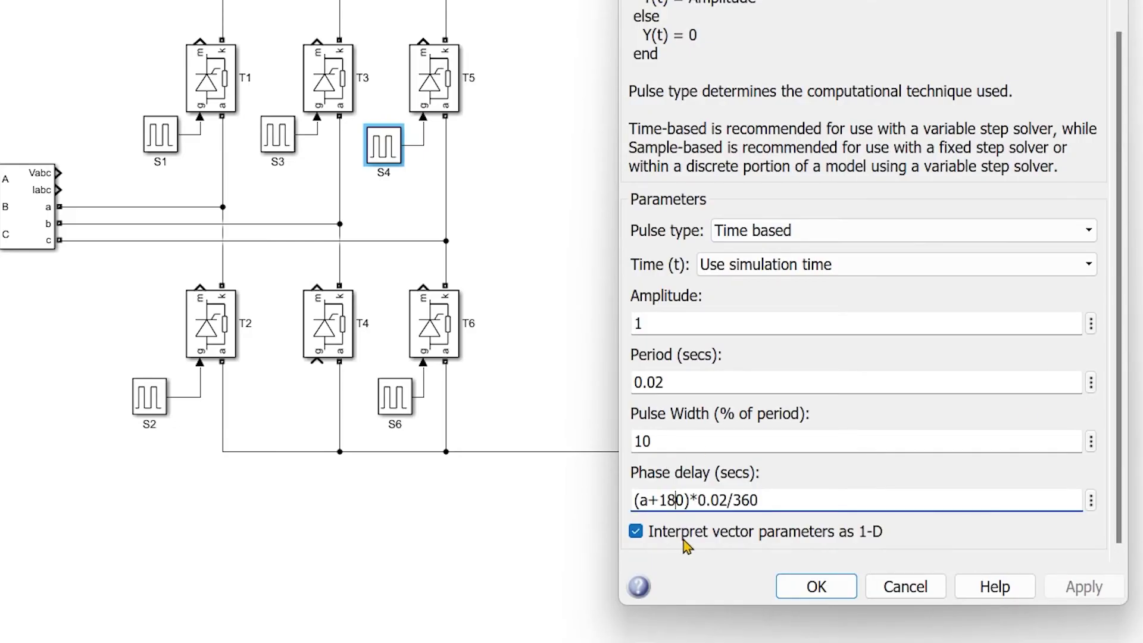
pyautogui.hotkey('shift', 'Left')
pyautogui.hotkey('shift', 'Left')
pyautogui.write('24')
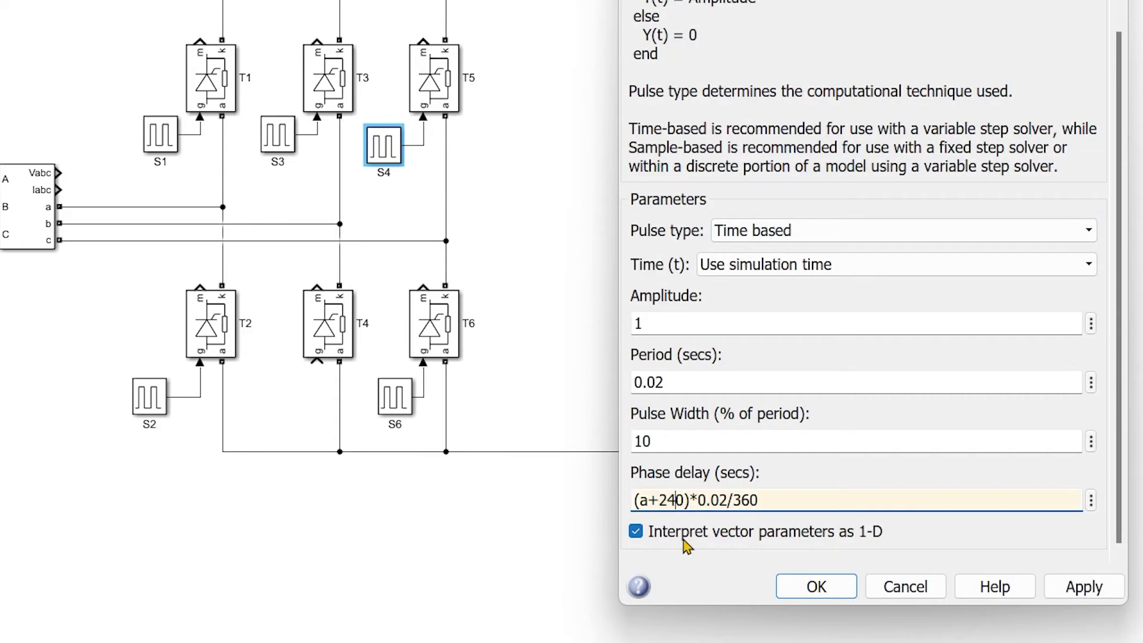
pyautogui.press('Return')
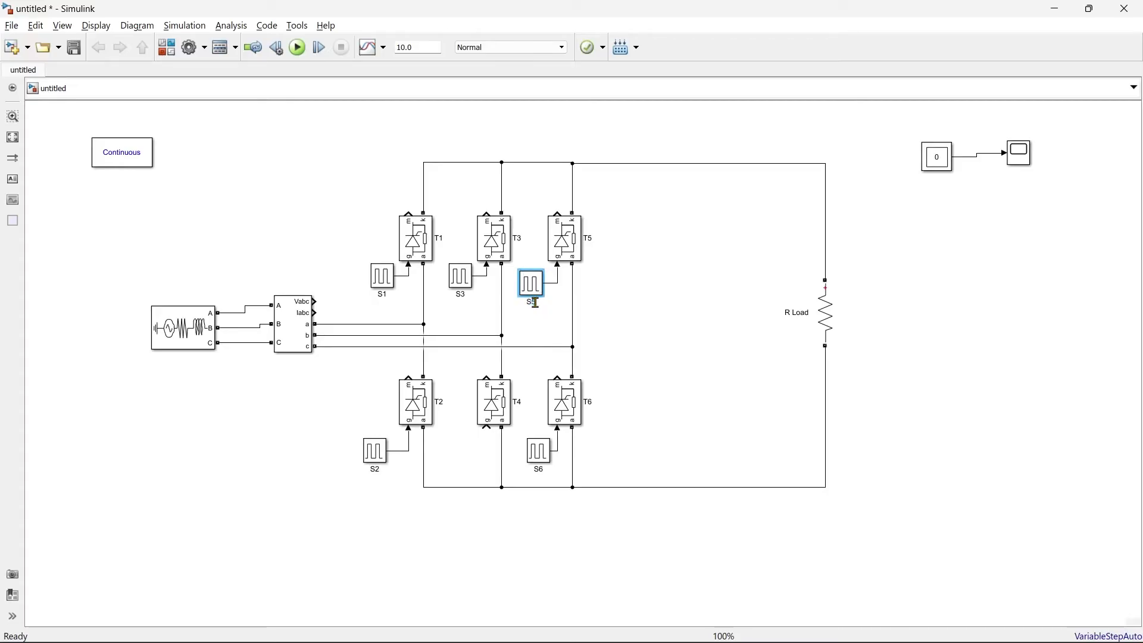
# - Copy S5 as S4 below T4 with Phase delay (a+300)*0.02/360
pyautogui.click(531, 287)
pyautogui.moveTo(531, 287)
pyautogui.mouseDown()
pyautogui.moveTo(461, 465)
pyautogui.moveTo(485, 431)
pyautogui.mouseUp()
pyautogui.doubleClick(463, 452)
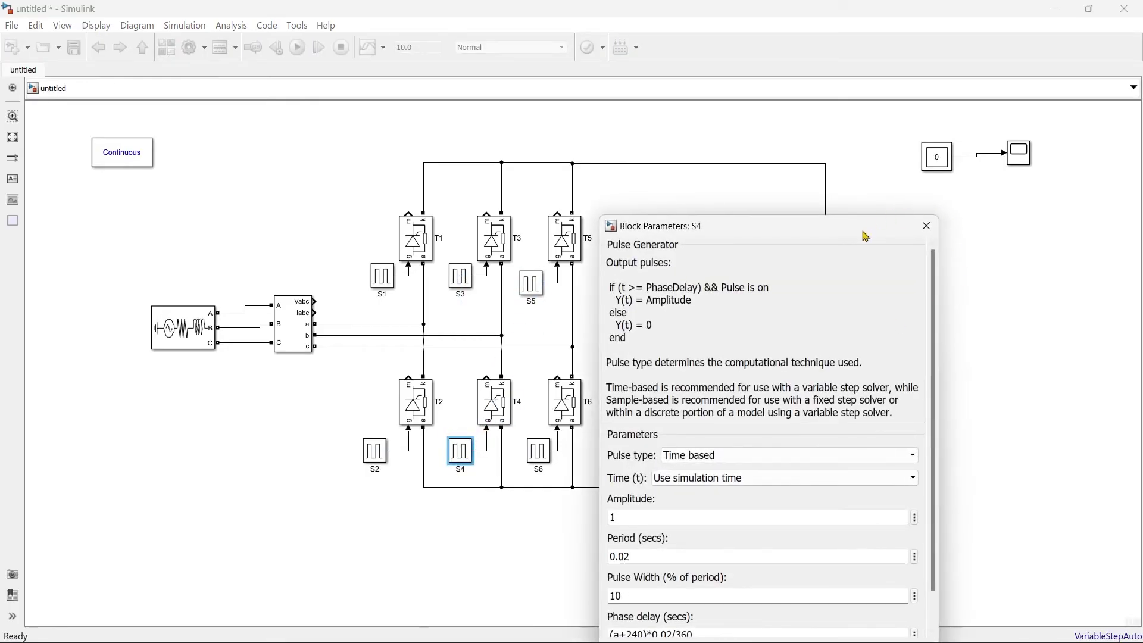
pyautogui.moveTo(920, 208); pyautogui.dragTo(920, 247)
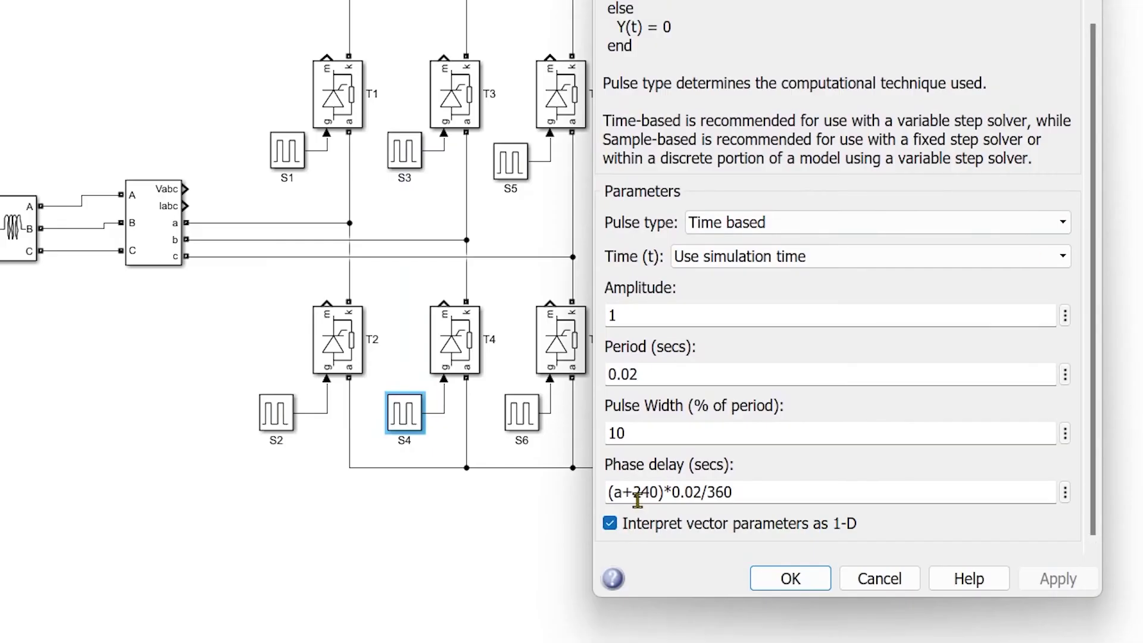
pyautogui.click(638, 499)
pyautogui.doubleClick(637, 499)
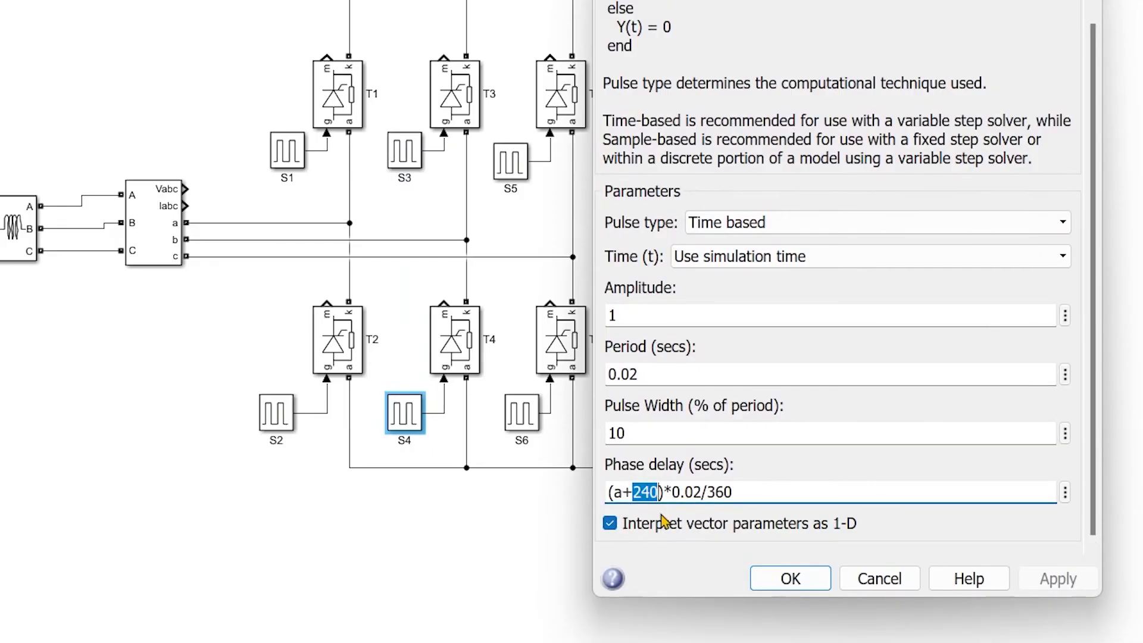
pyautogui.press('Right')
pyautogui.press('Left')
pyautogui.hotkey('shift', 'Left')
pyautogui.hotkey('shift', 'Left')
pyautogui.write('30')
pyautogui.press('Return')
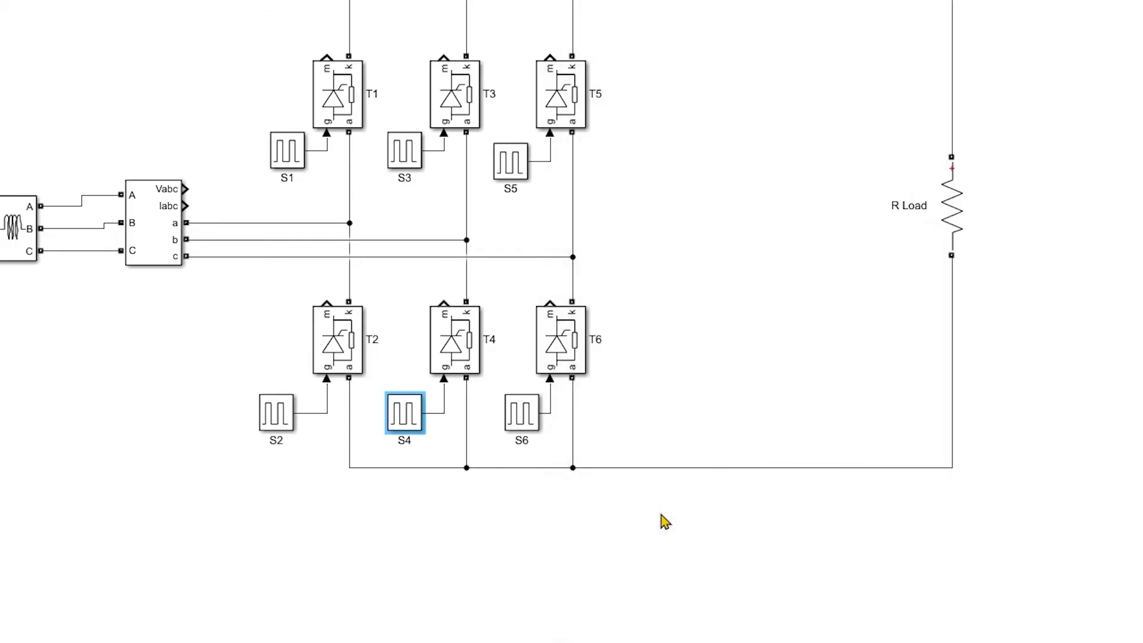
# - Line S5 up with S1 and S3 and nudge the Scope slightly left
pyautogui.click(682, 288)
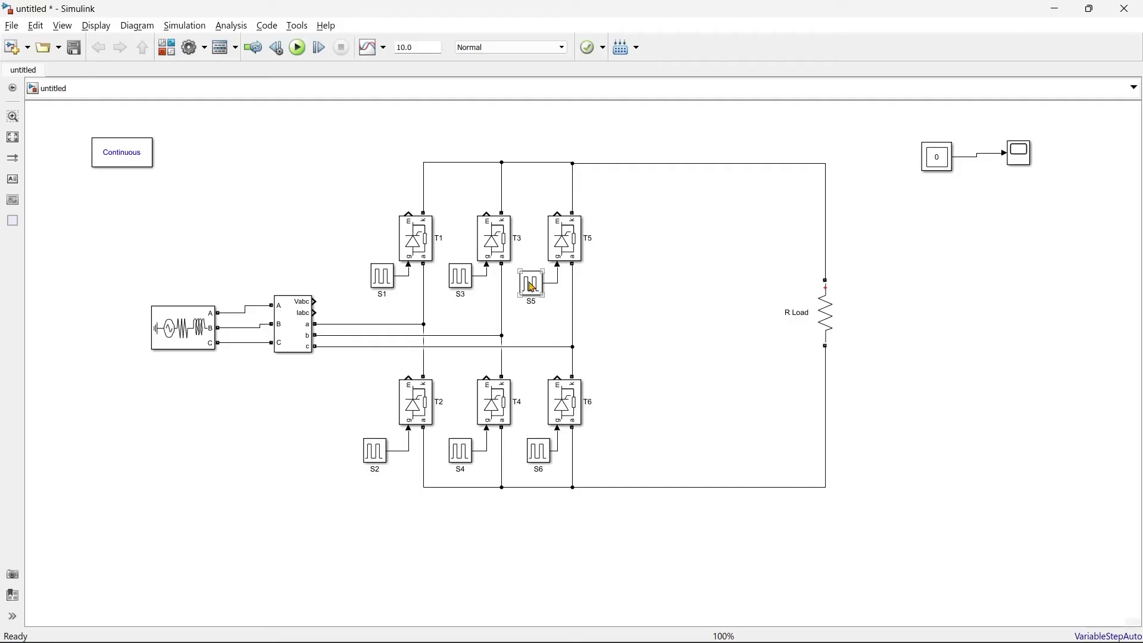
pyautogui.moveTo(533, 285); pyautogui.dragTo(532, 276)
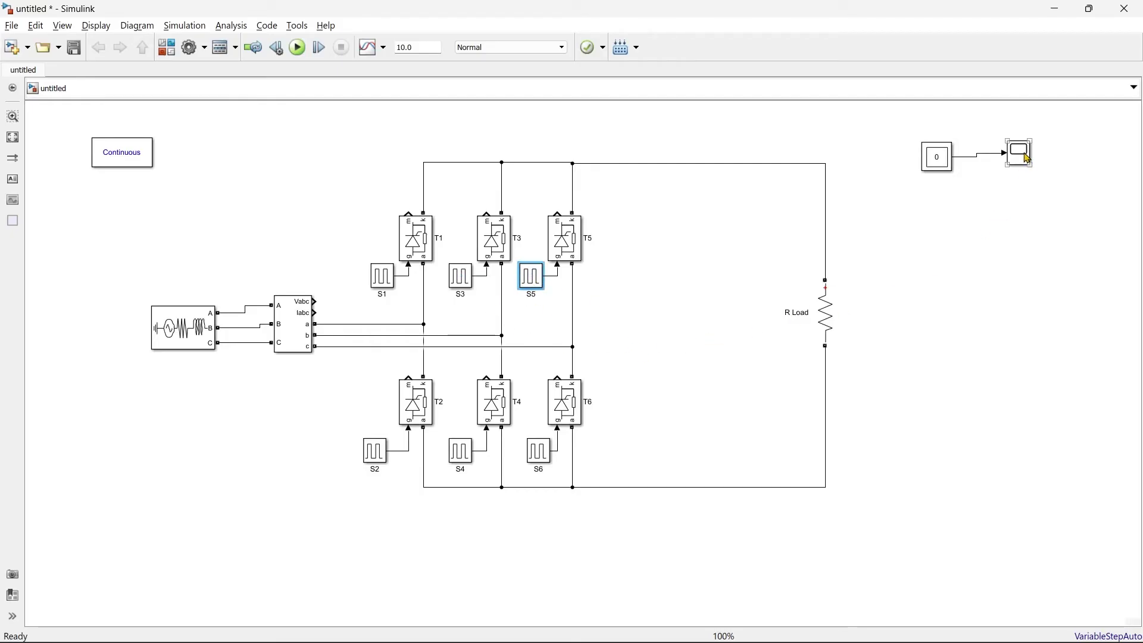
pyautogui.moveTo(1020, 154); pyautogui.dragTo(1017, 154)
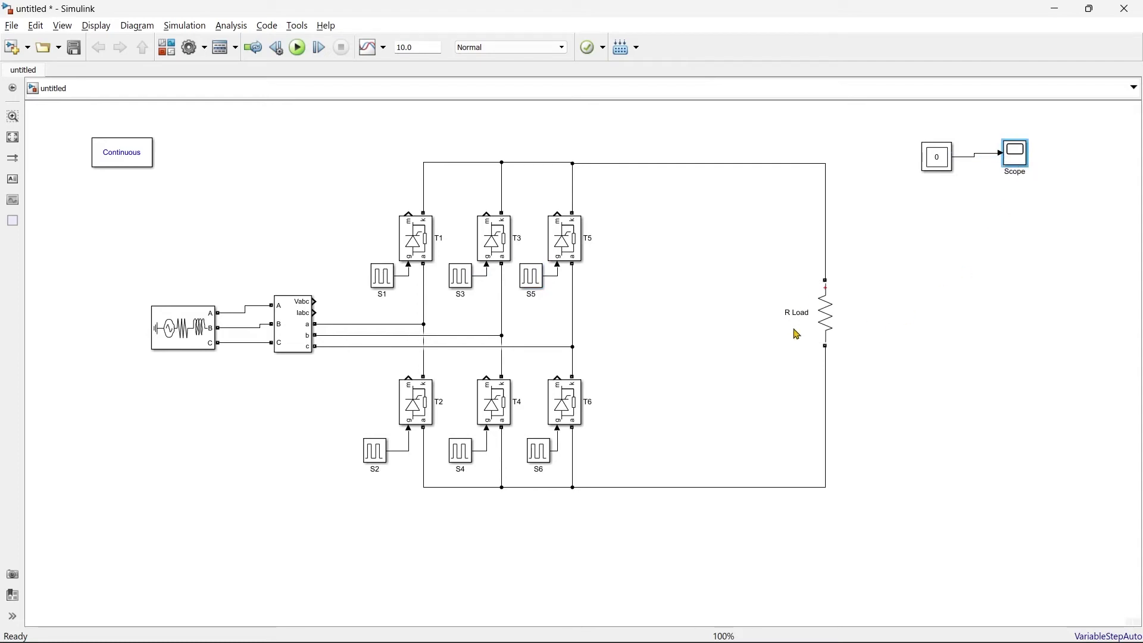
# - Keep R Load as type R and set its Measurements to Branch voltage
pyautogui.click(827, 319)
pyautogui.doubleClick(827, 318)
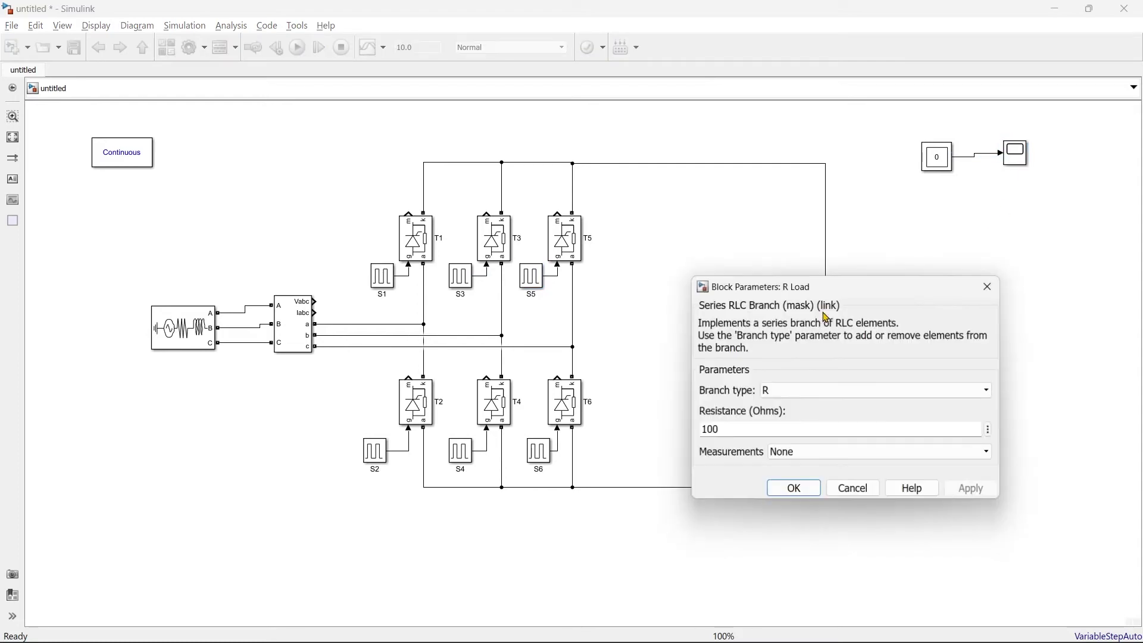
pyautogui.click(949, 392)
pyautogui.click(947, 395)
pyautogui.click(842, 453)
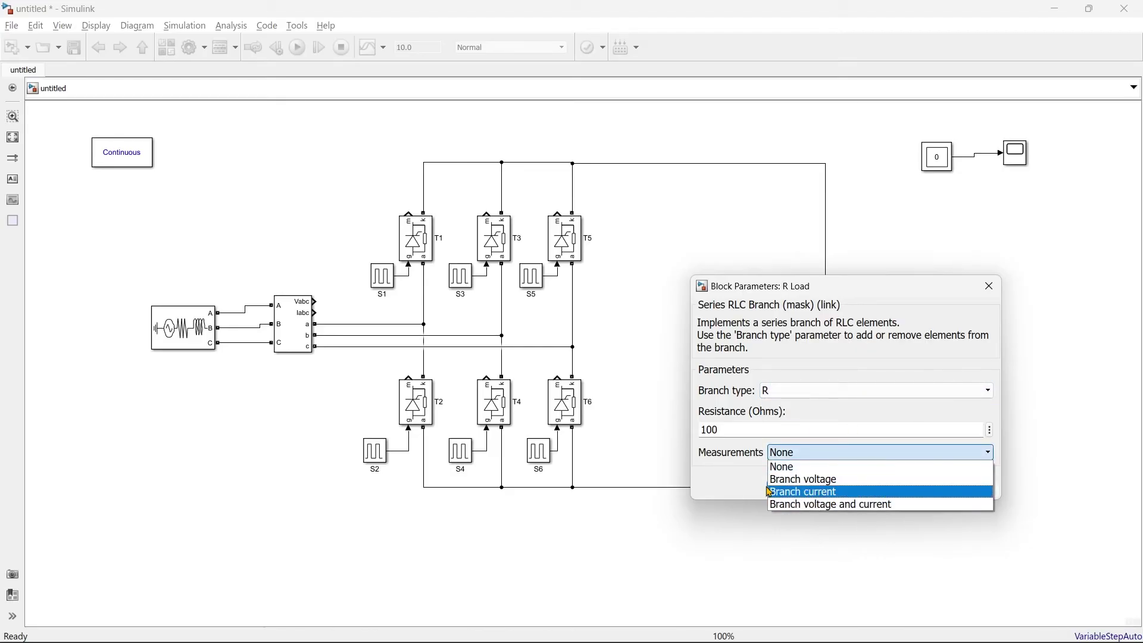
pyautogui.click(825, 479)
pyautogui.click(795, 486)
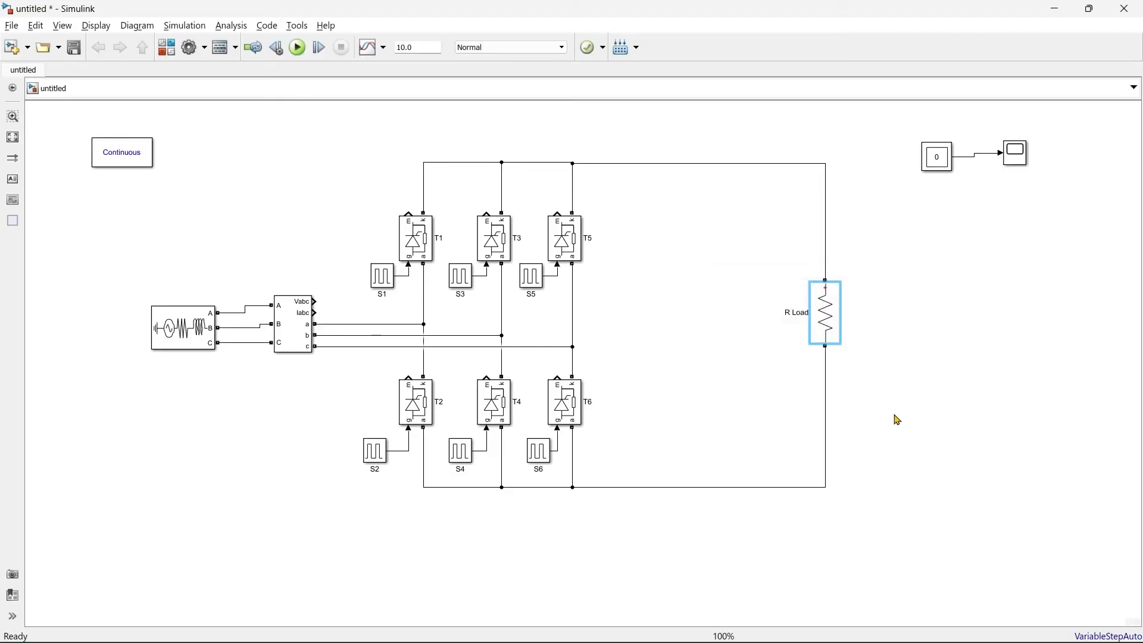
# - Open the Multimeter, dismiss the S1 PhaseDelay error, close it and select S1
pyautogui.doubleClick(938, 157)
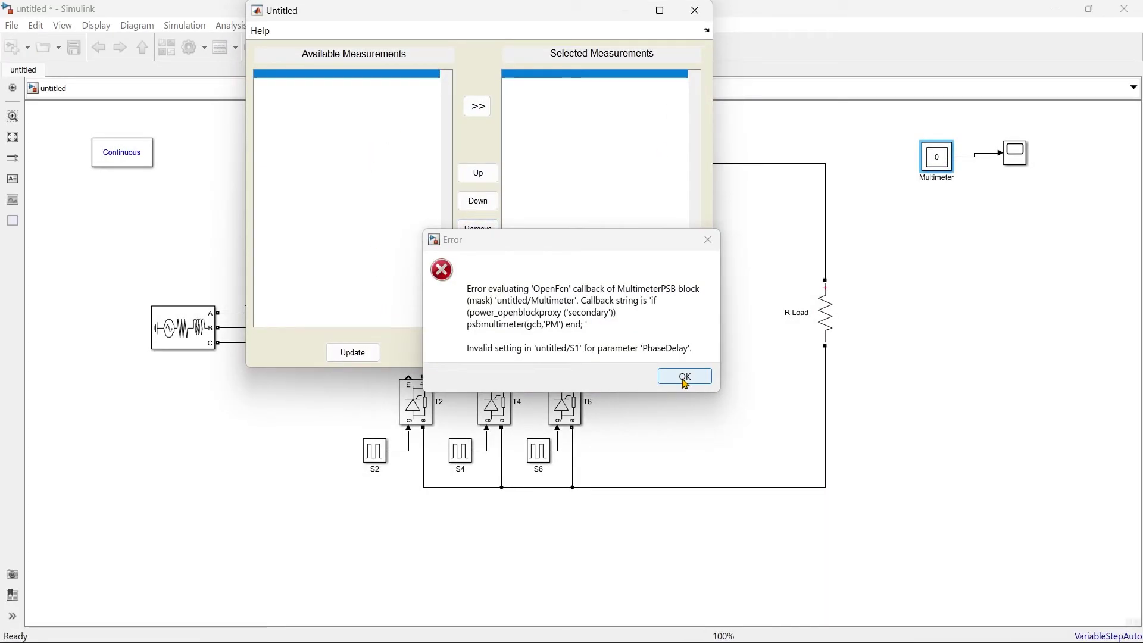
pyautogui.click(685, 378)
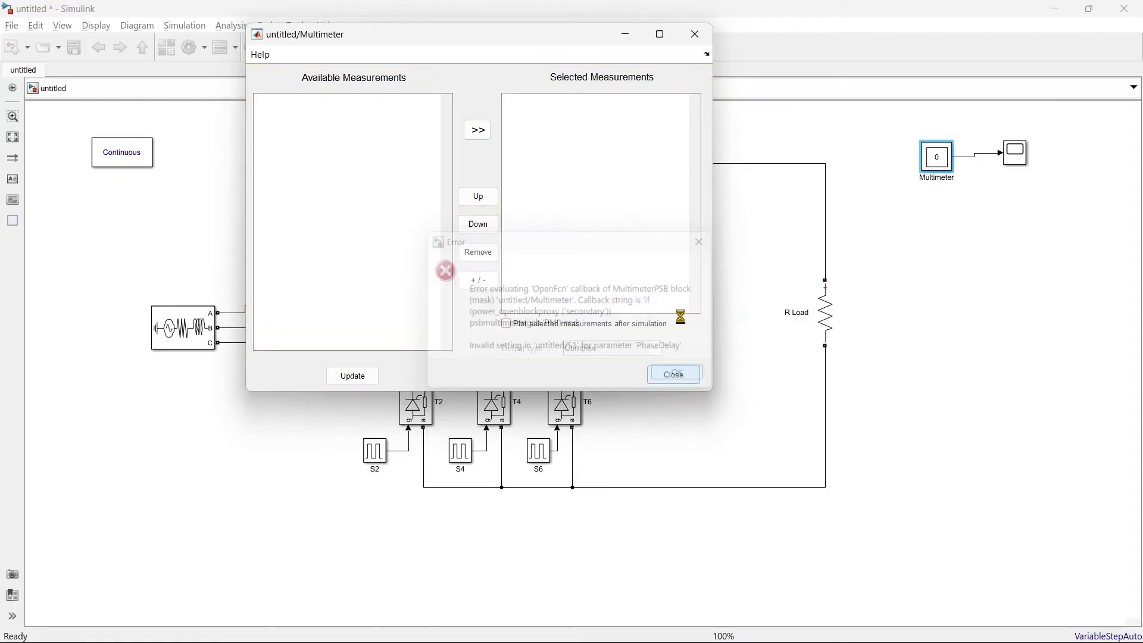
pyautogui.click(697, 37)
pyautogui.click(381, 280)
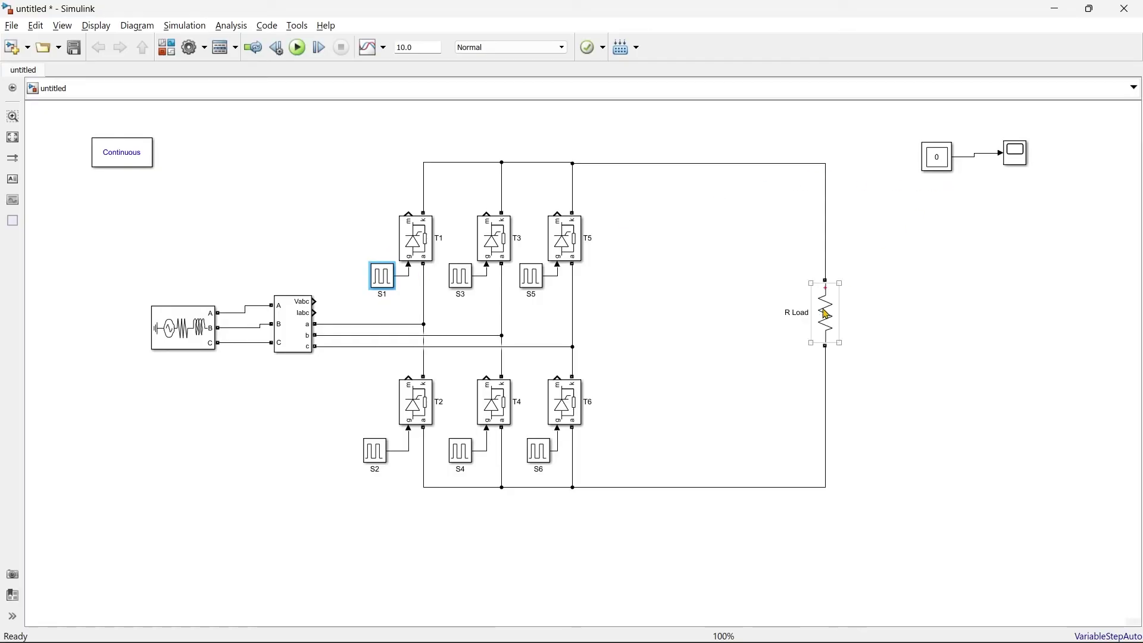
# - Enter a=0 in the MATLAB Command Window, then return to the Simulink model
pyautogui.hotkey('alt', 'Tab')
pyautogui.write('a=0')
pyautogui.press('Return')
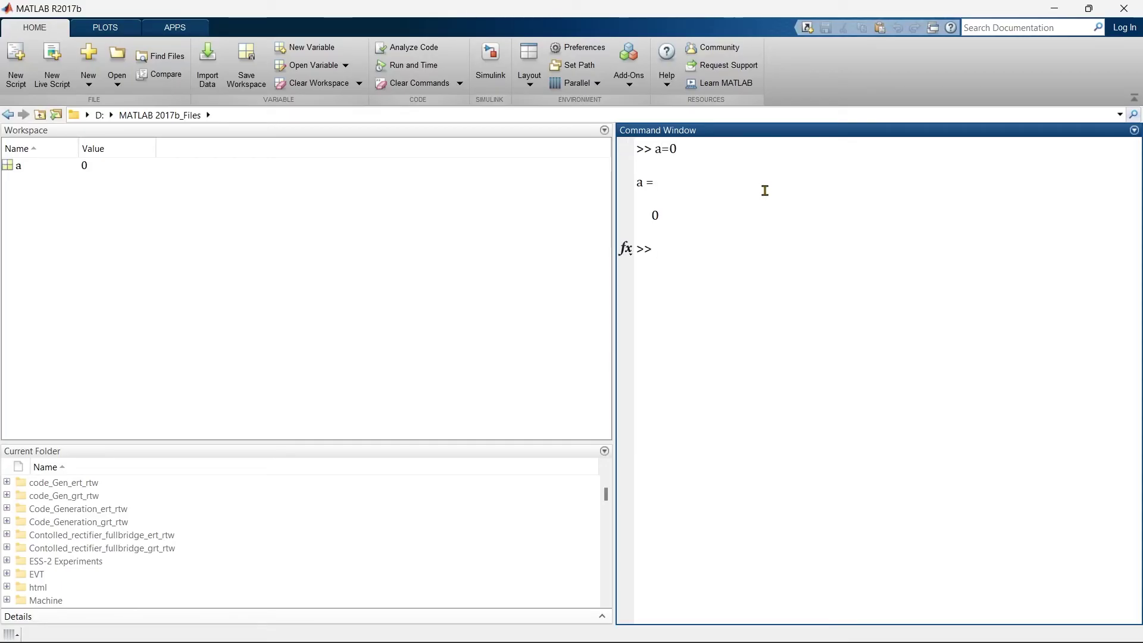
pyautogui.hotkey('alt', 'Tab')
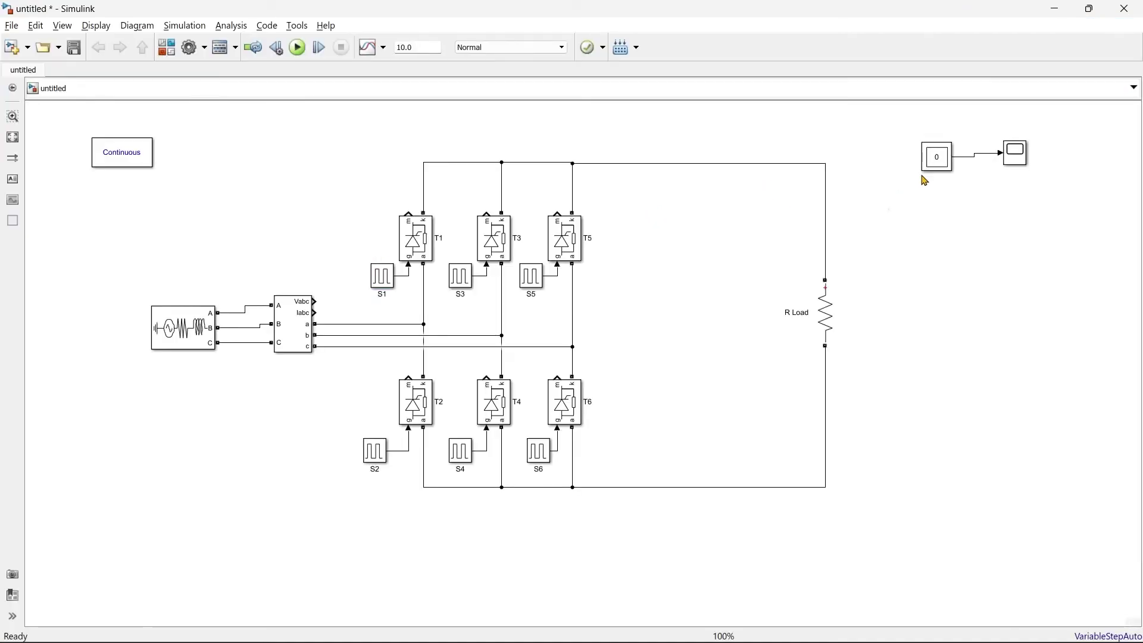
# - Add the Ub: R Load voltage to the Multimeter's measured signals
pyautogui.doubleClick(936, 159)
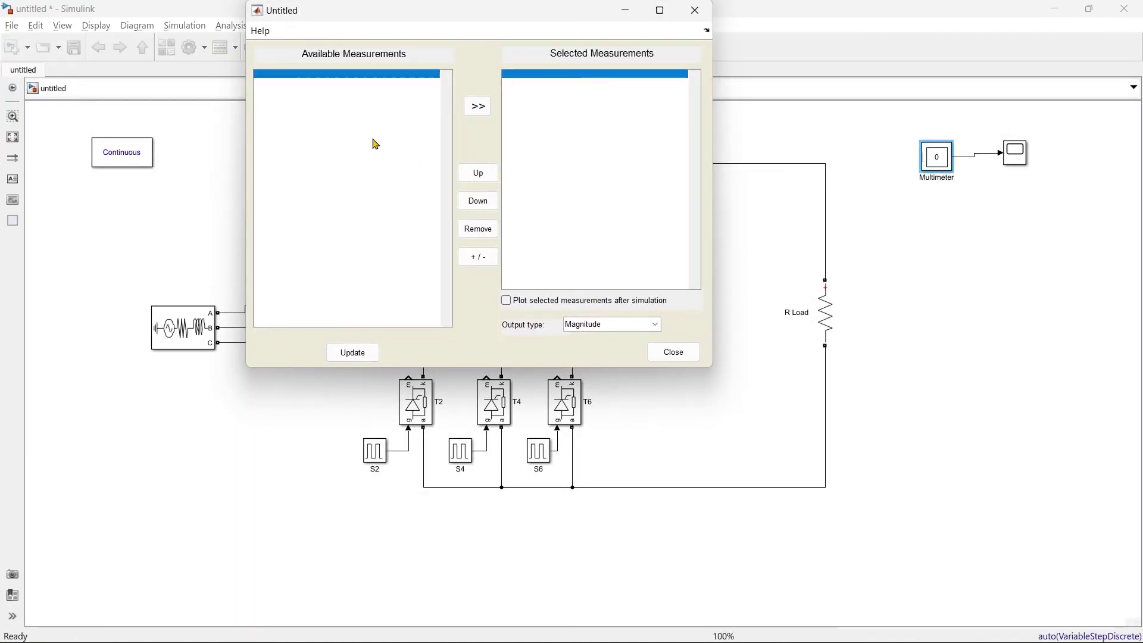
pyautogui.click(291, 99)
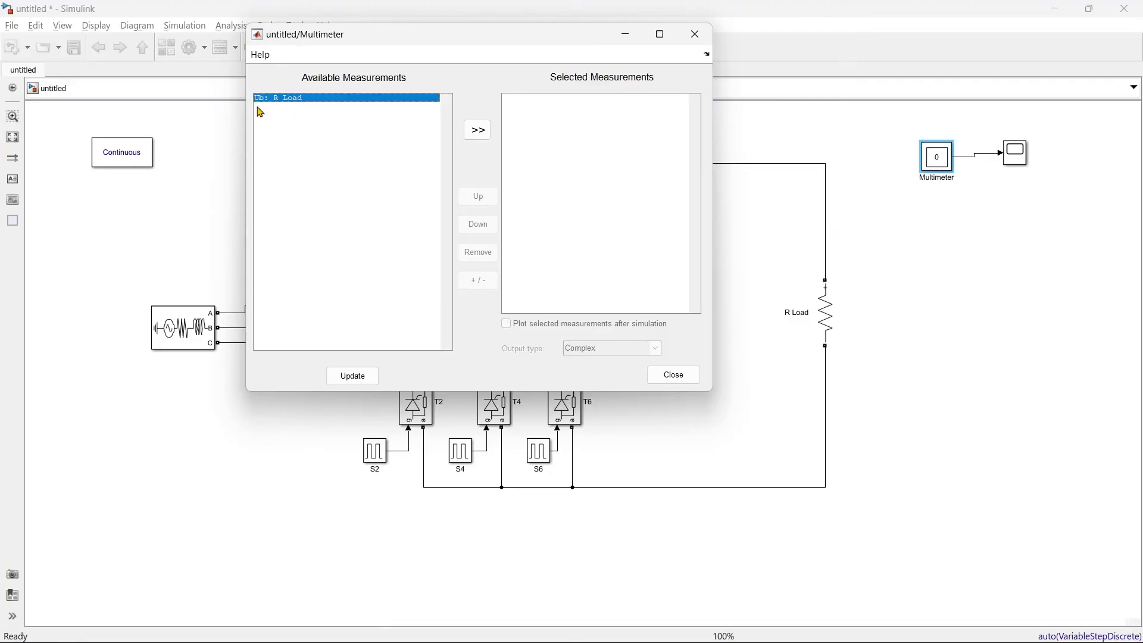
pyautogui.click(478, 130)
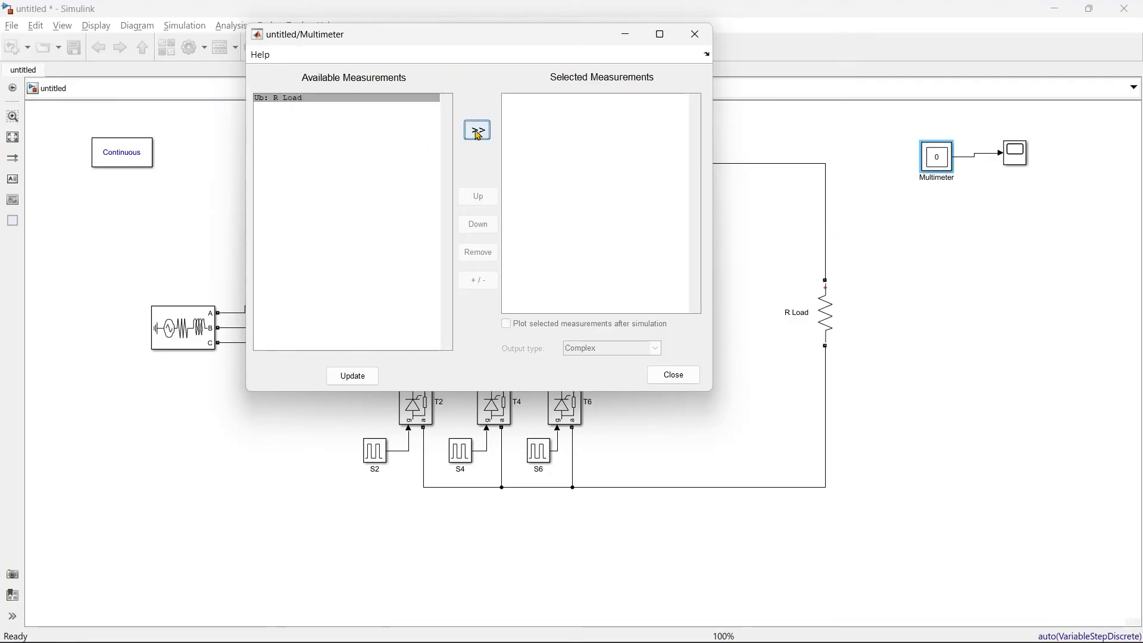
pyautogui.click(674, 375)
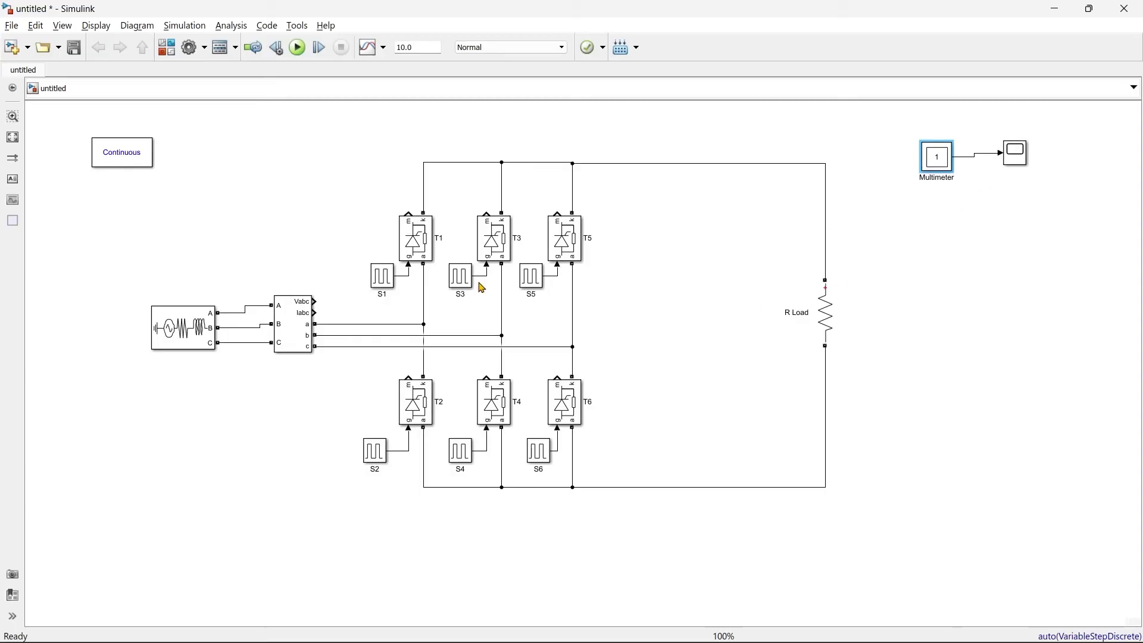
# - Wire the Vabc output to Scope input 1 and the Multimeter to Scope input 2
pyautogui.moveTo(317, 301); pyautogui.dragTo(1012, 151)
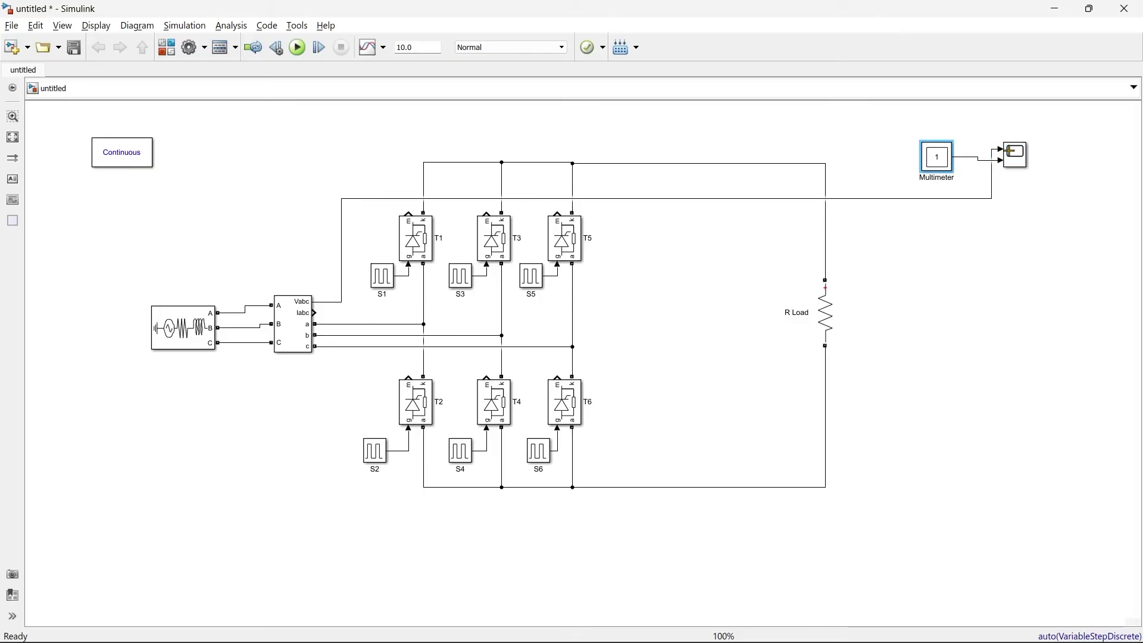
pyautogui.click(957, 199)
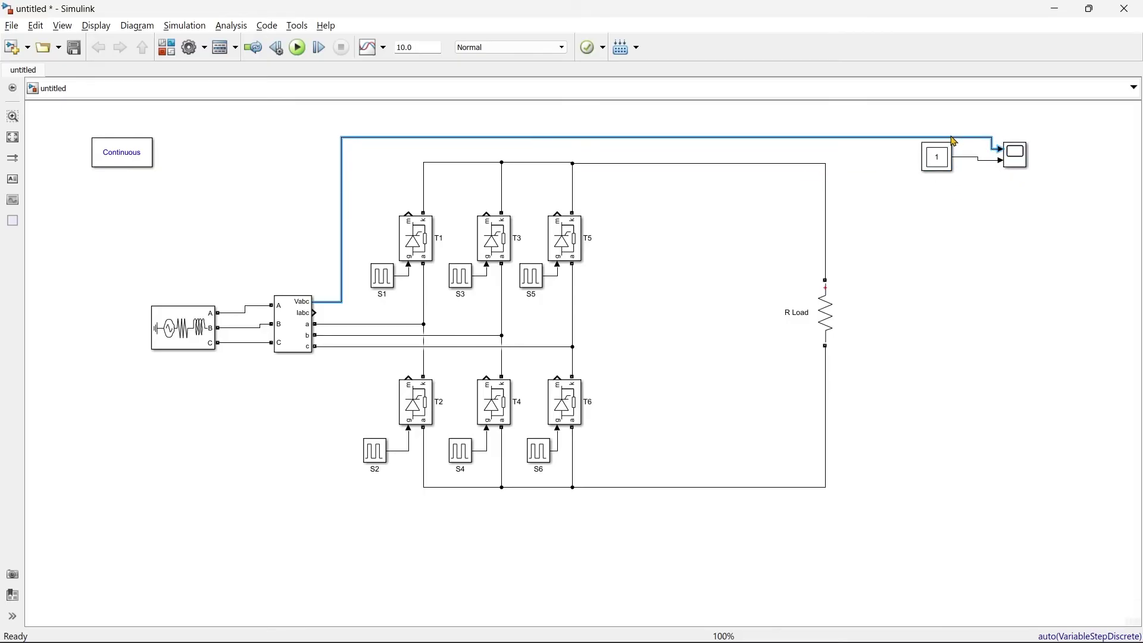
pyautogui.click(950, 161)
pyautogui.click(950, 162)
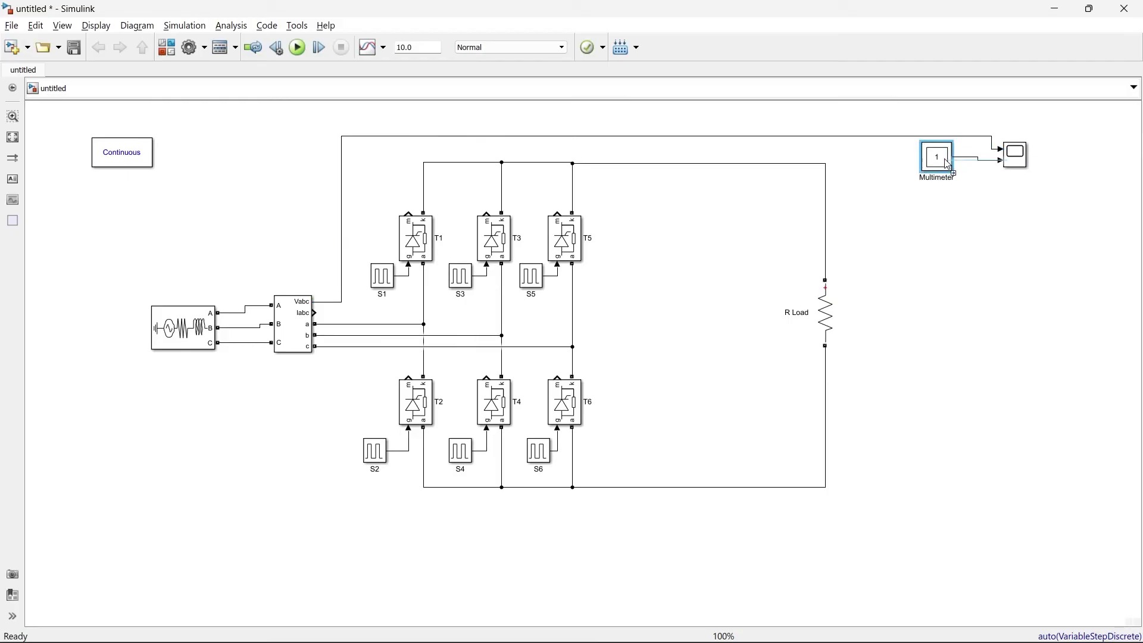
pyautogui.moveTo(949, 166); pyautogui.dragTo(949, 199)
pyautogui.click(1019, 163)
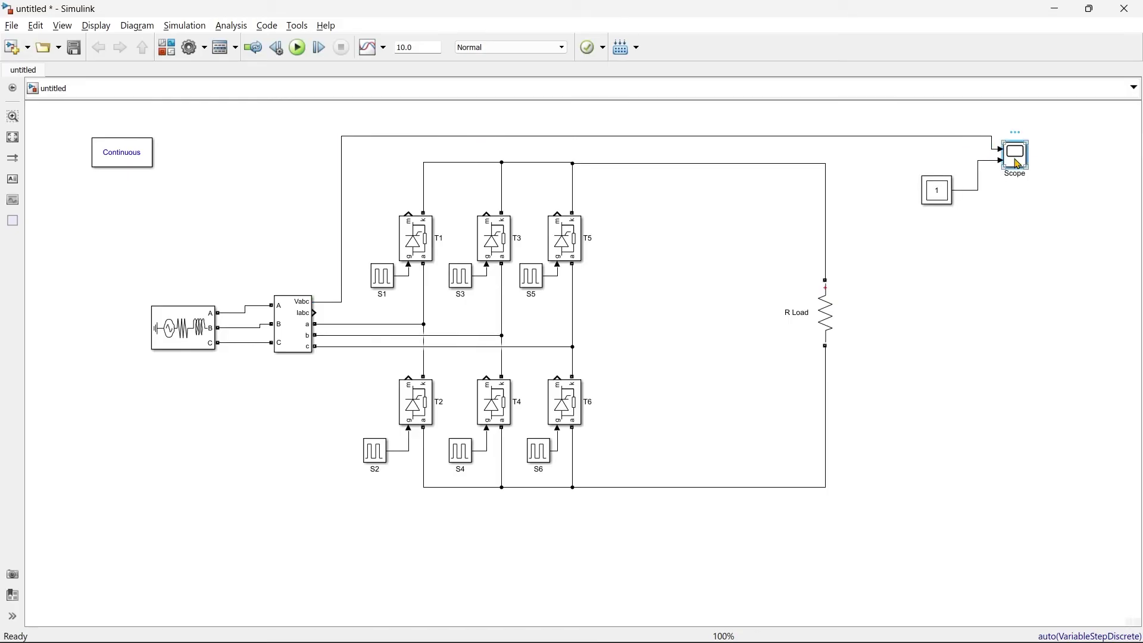
# - Set the Scope layout to 2 rows × 1 column, then close the Scope window
pyautogui.doubleClick(1019, 163)
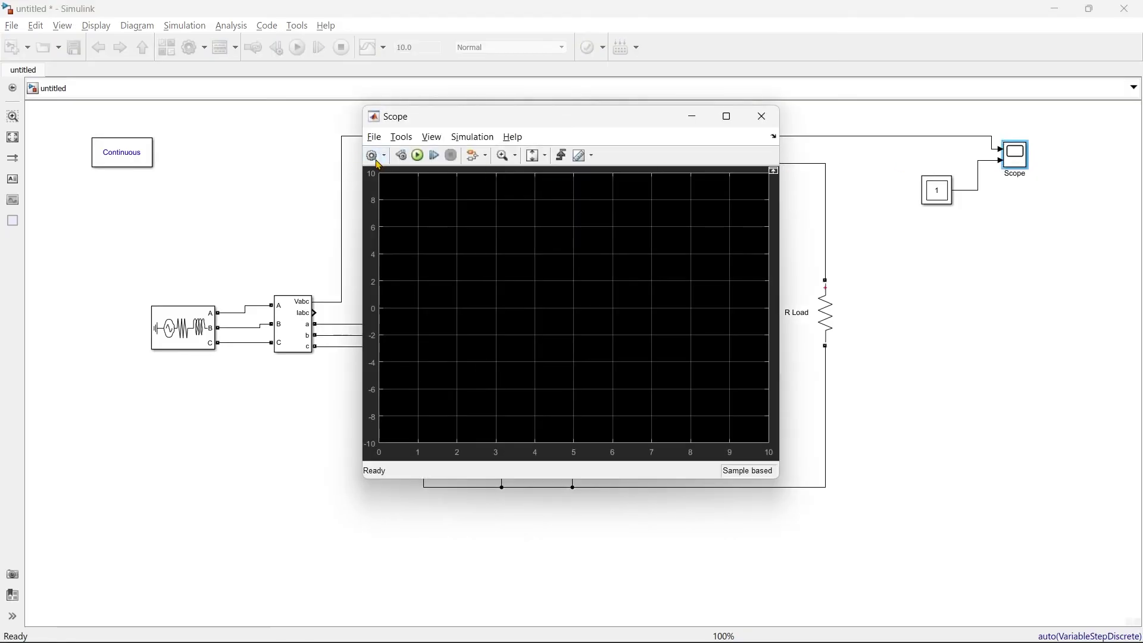
pyautogui.click(376, 157)
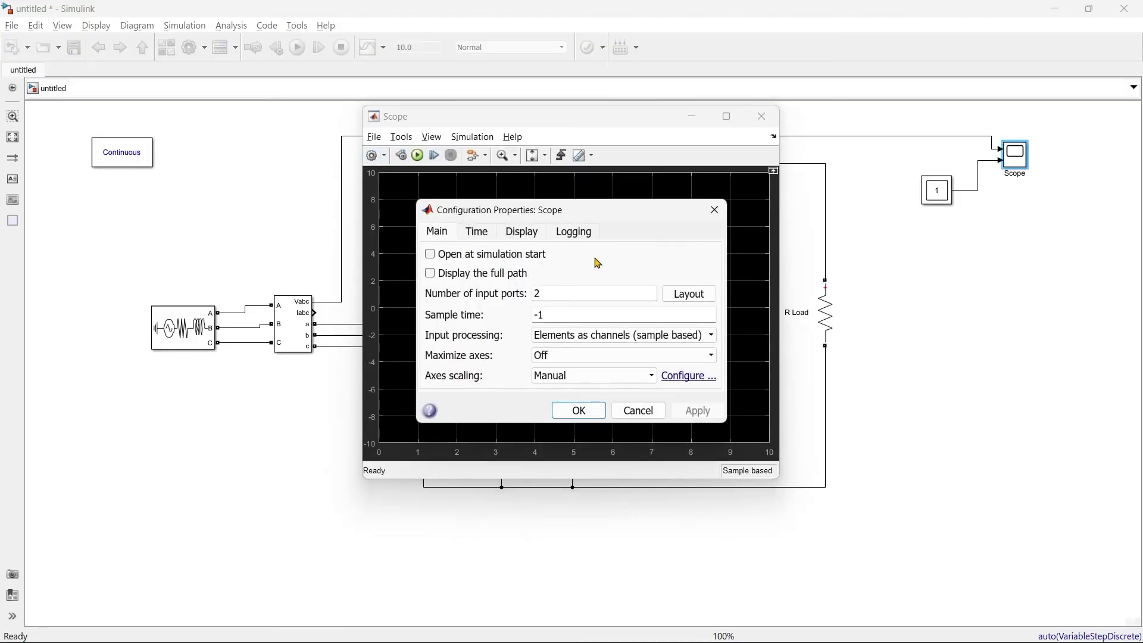
pyautogui.click(694, 298)
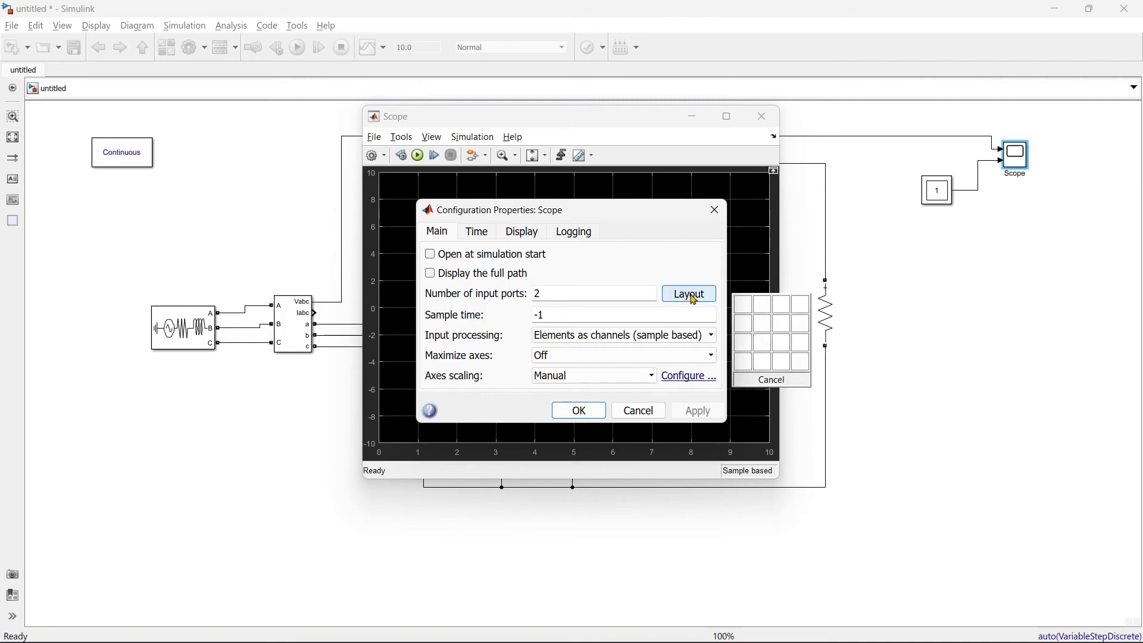
pyautogui.click(744, 323)
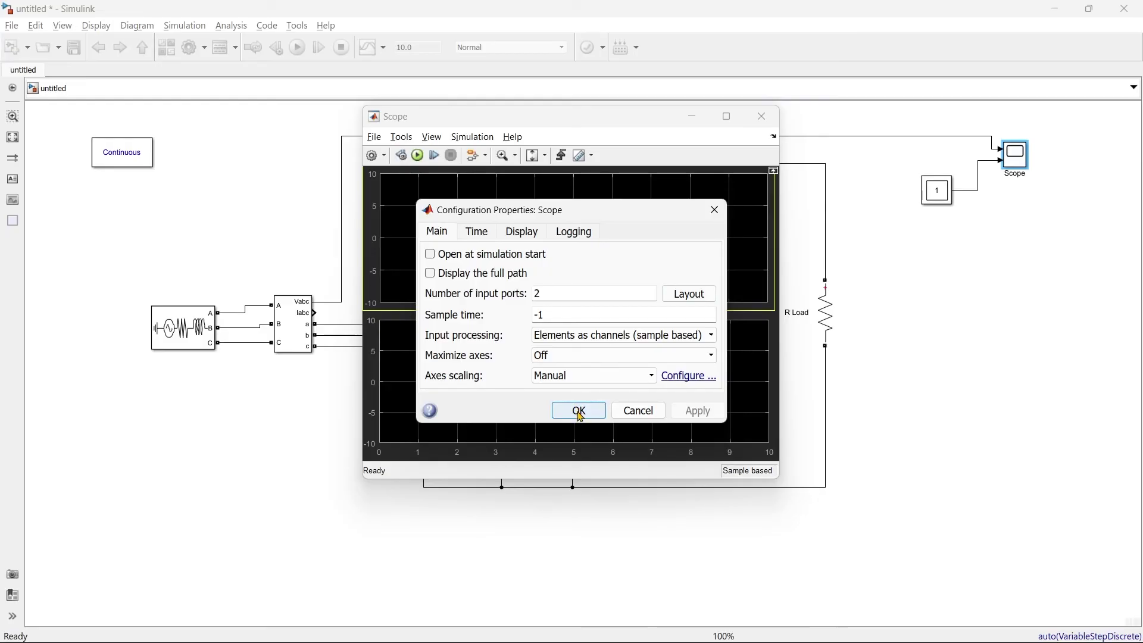
pyautogui.click(582, 411)
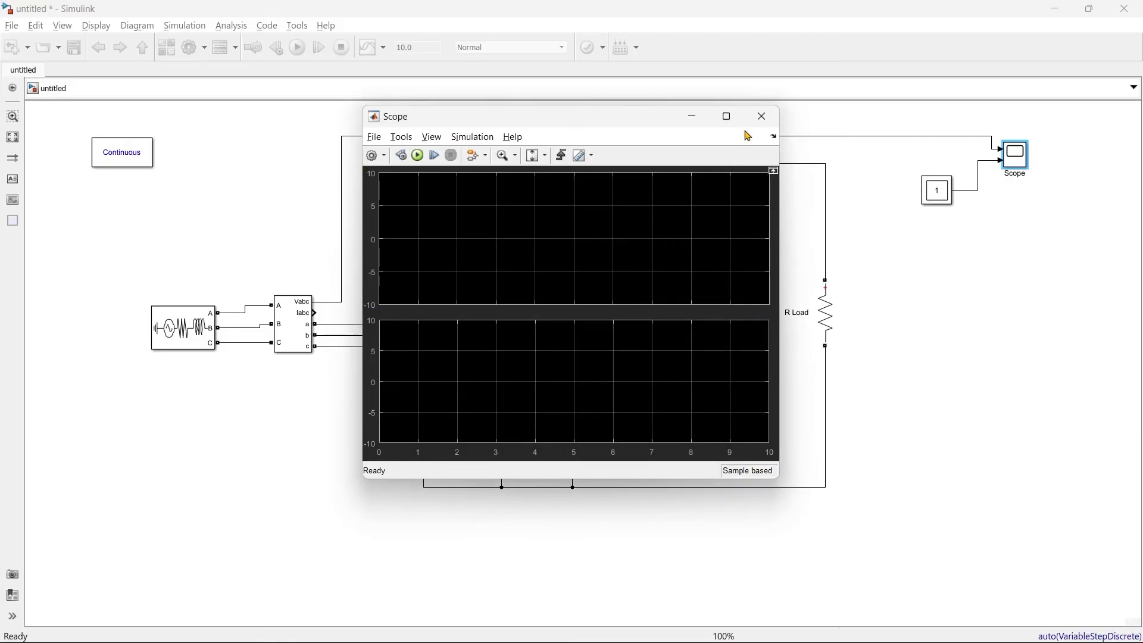
pyautogui.click(761, 117)
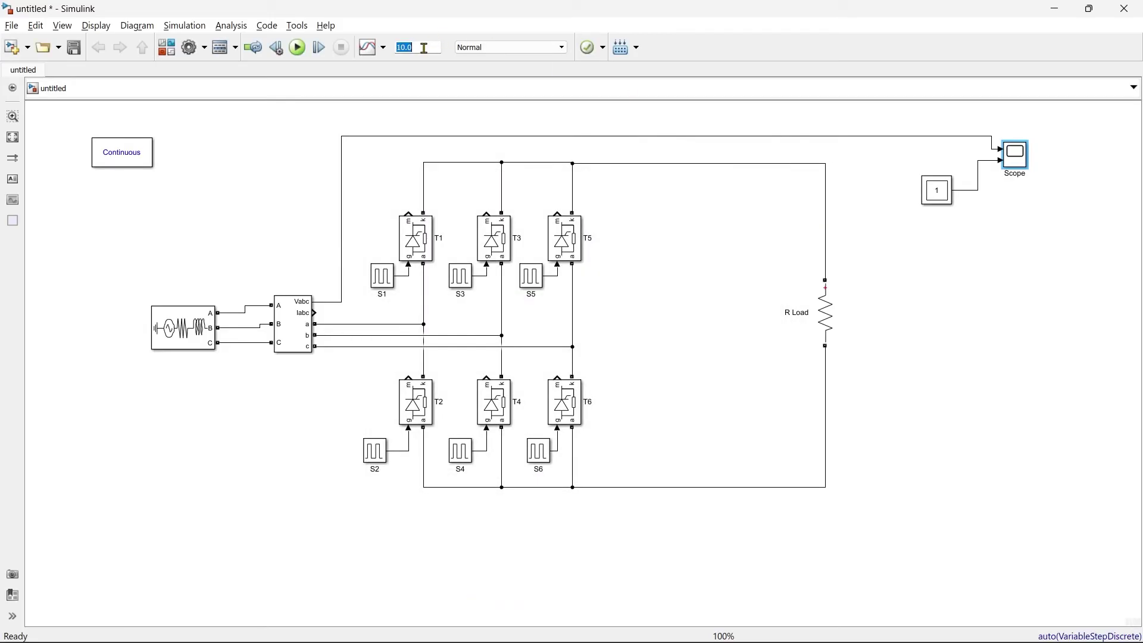
# - Enter a 0.1 s stop time and save the model as Threephase_Controlled_Rectifier
pyautogui.write('0.1')
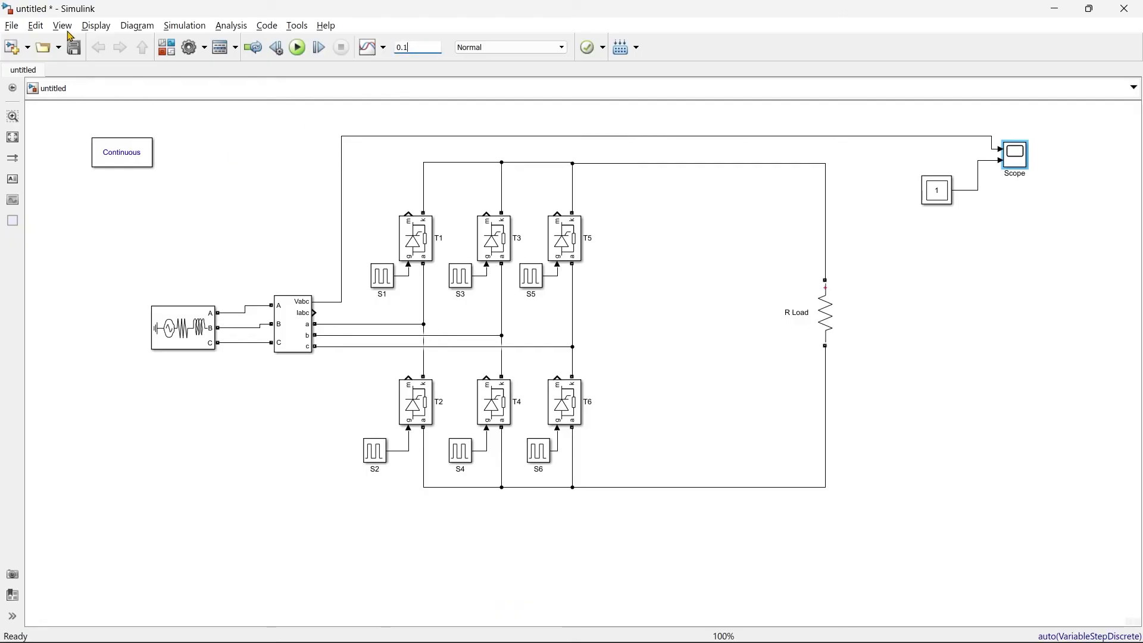
pyautogui.hotkey('ctrl', 's')
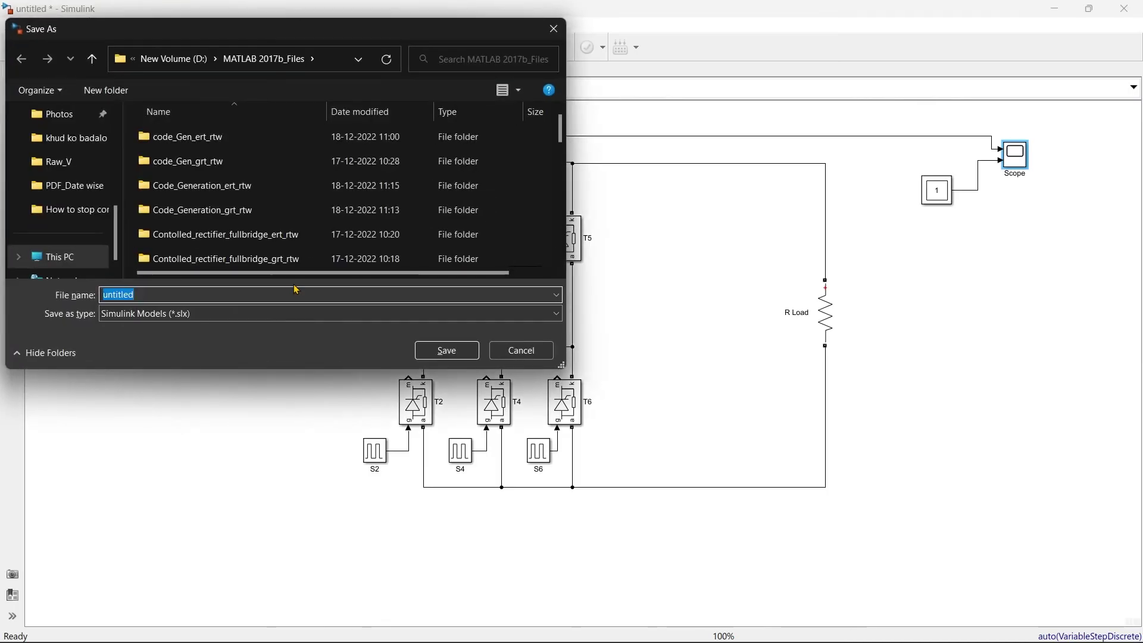
pyautogui.write('Threephase')
pyautogui.press('Down')
pyautogui.press('Down')
pyautogui.press('BackSpace')
pyautogui.press('BackSpace')
pyautogui.press('BackSpace')
pyautogui.press('BackSpace')
pyautogui.press('BackSpace')
pyautogui.press('BackSpace')
pyautogui.press('BackSpace')
pyautogui.press('BackSpace')
pyautogui.press('BackSpace')
pyautogui.press('BackSpace')
pyautogui.press('BackSpace')
pyautogui.press('BackSpace')
pyautogui.press('BackSpace')
pyautogui.press('BackSpace')
pyautogui.press('BackSpace')
pyautogui.press('BackSpace')
pyautogui.press('BackSpace')
pyautogui.press('BackSpace')
pyautogui.write('rectifier.')
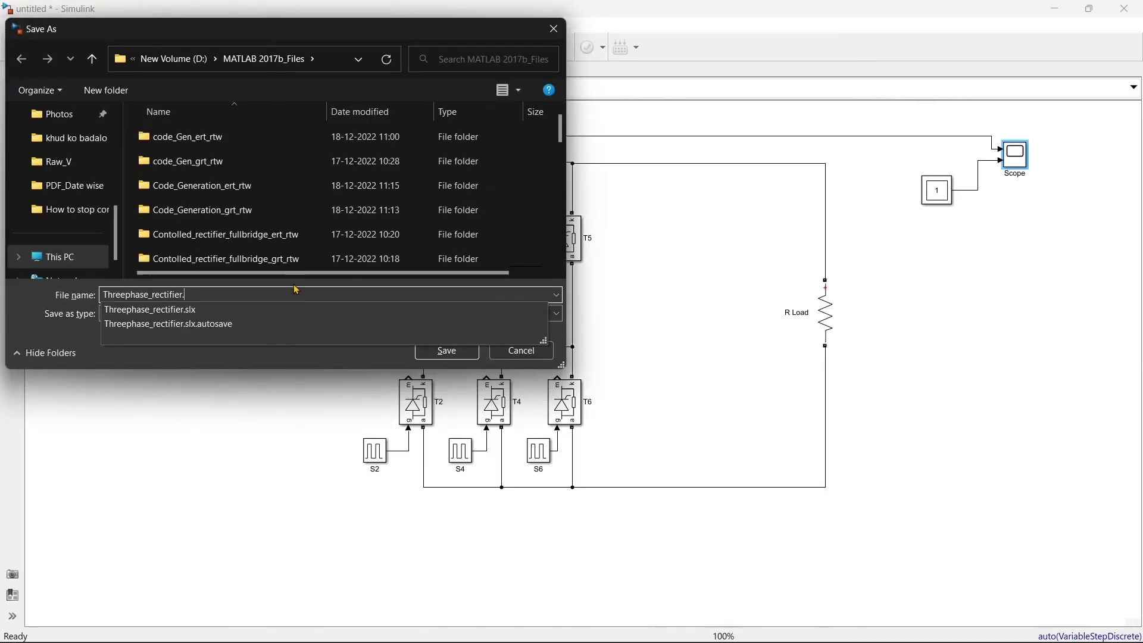
pyautogui.press('Left')
pyautogui.press('Left')
pyautogui.press('Left')
pyautogui.press('Left')
pyautogui.press('Left')
pyautogui.press('Left')
pyautogui.press('Left')
pyautogui.press('Left')
pyautogui.press('Left')
pyautogui.write('Controlled_')
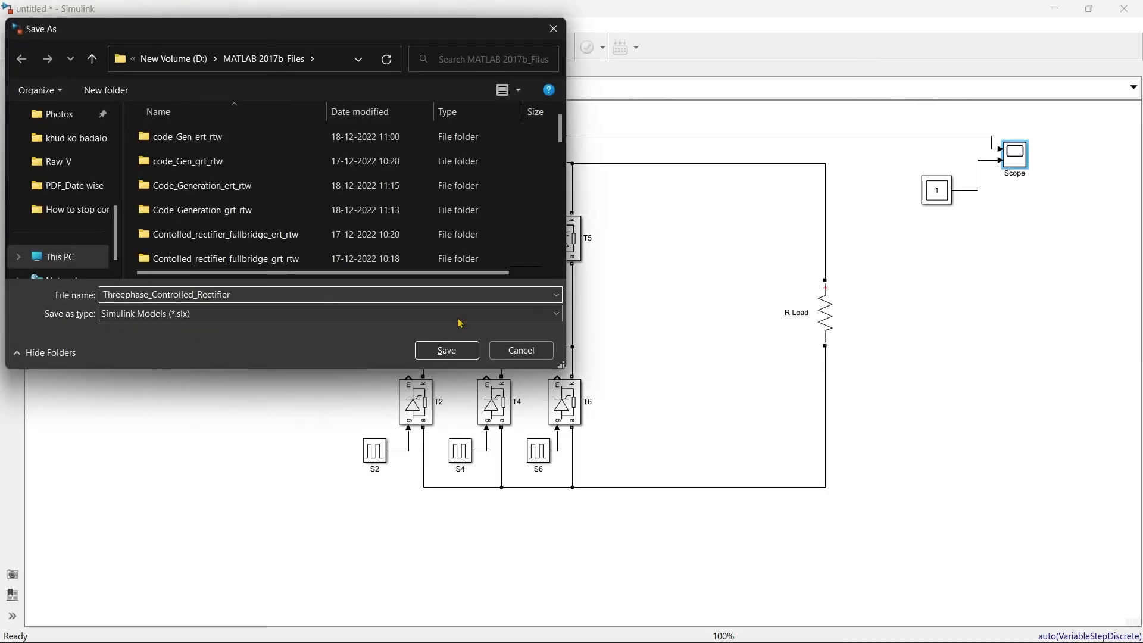
pyautogui.press('Return')
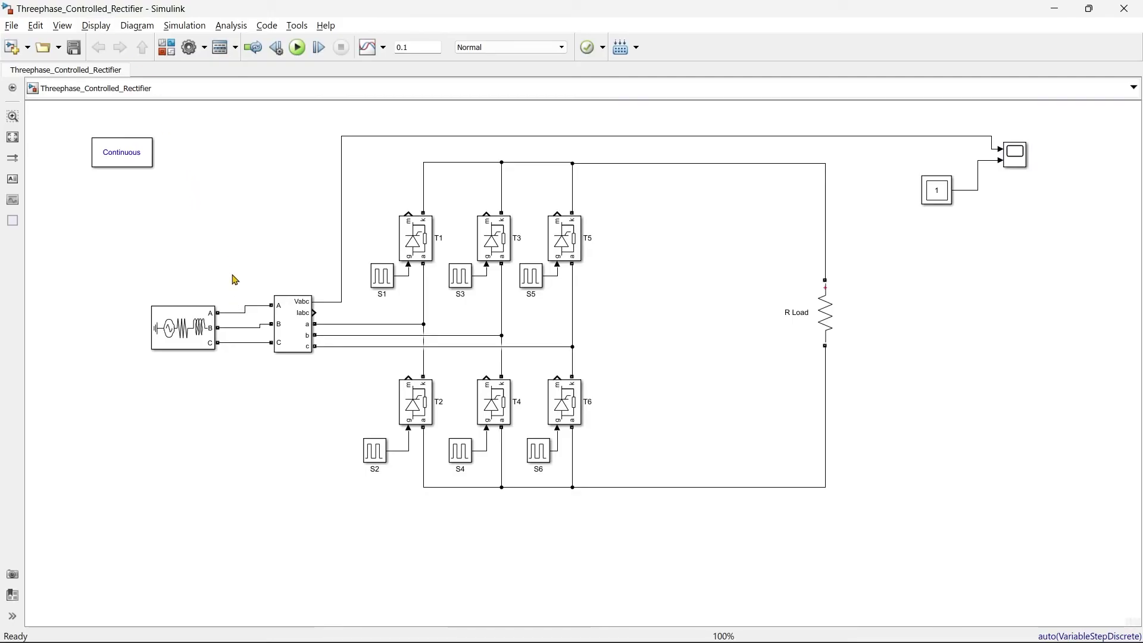
# - Run the simulation to 0.1 s and view the supply and output waveforms on the Scope
pyautogui.click(297, 47)
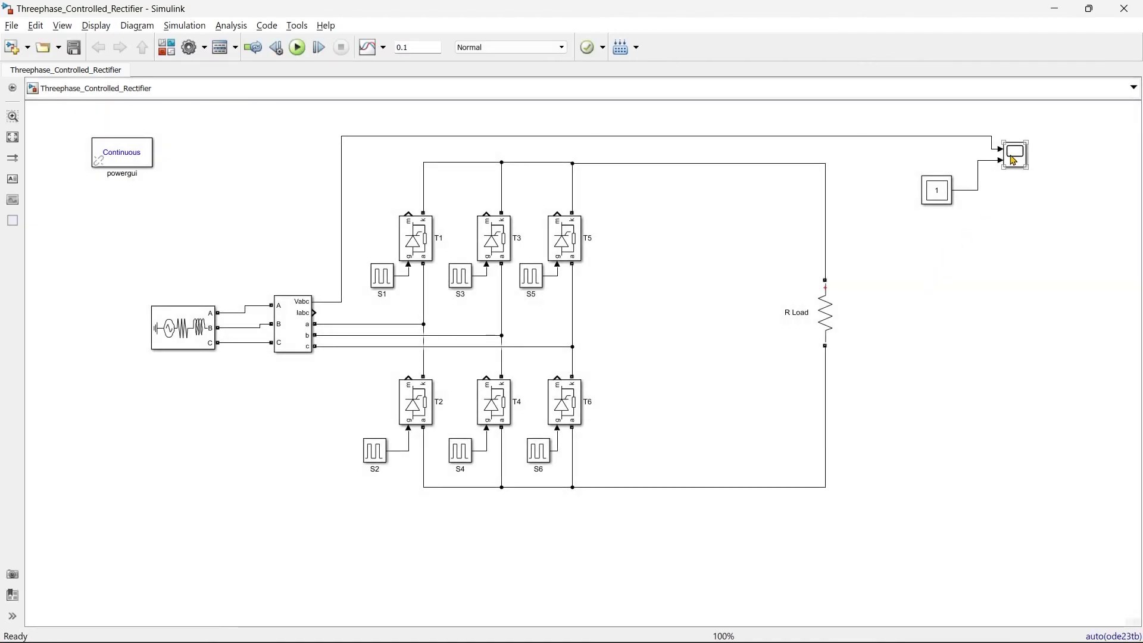
pyautogui.doubleClick(1014, 156)
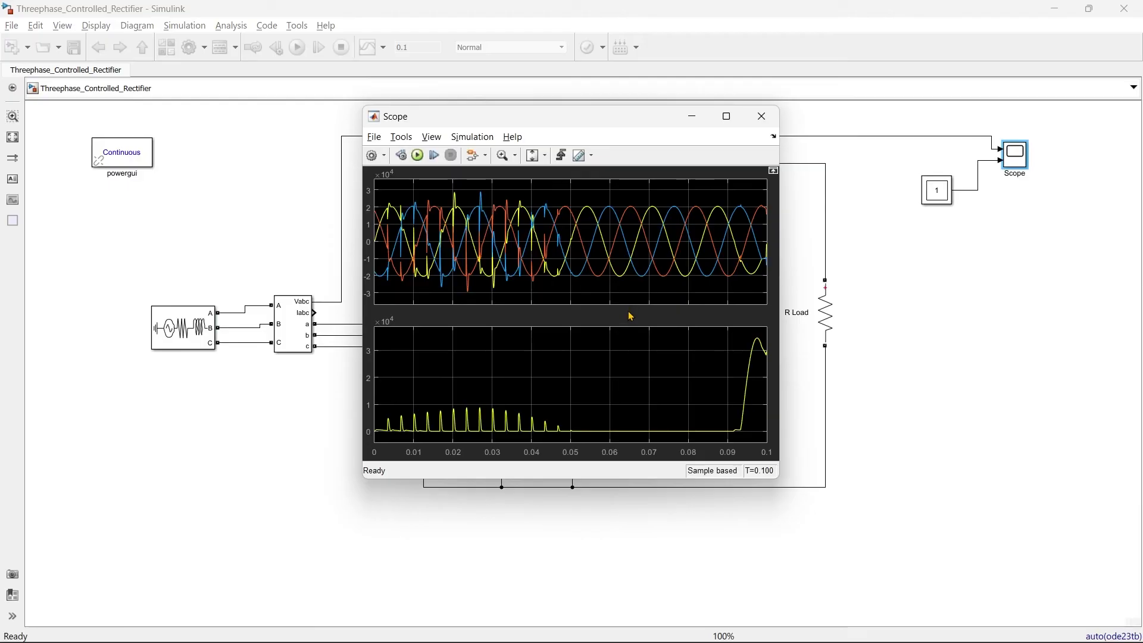
pyautogui.click(762, 116)
# - Give the Three-Phase Source 50 Hz, 415 V phase-to-phase, and no internal impedance
pyautogui.doubleClick(178, 331)
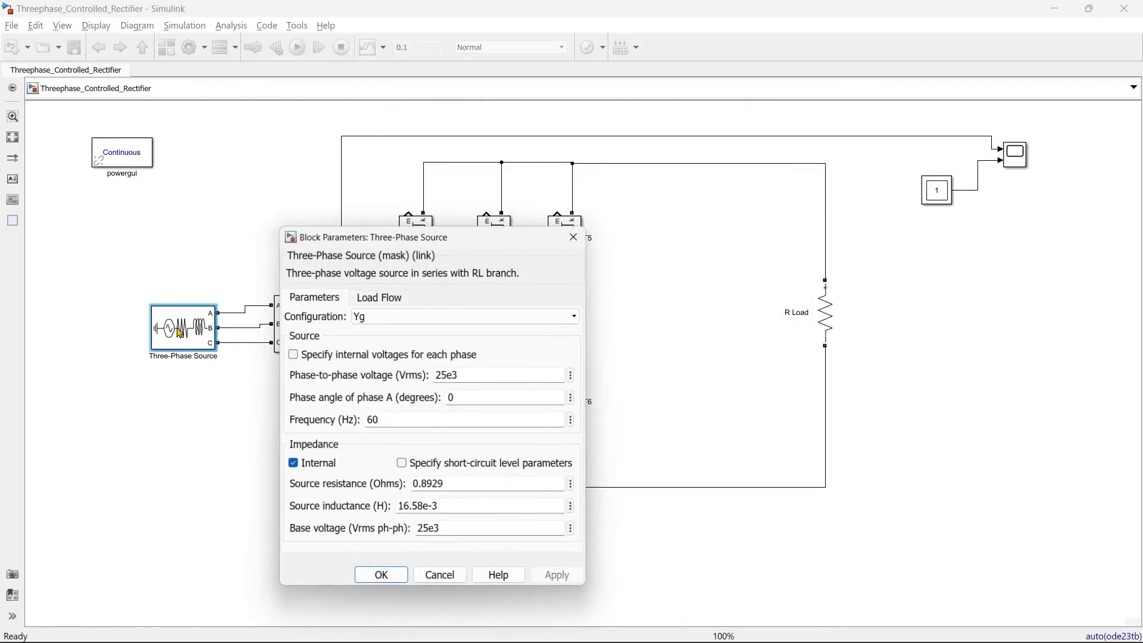
pyautogui.moveTo(436, 234); pyautogui.dragTo(382, 152)
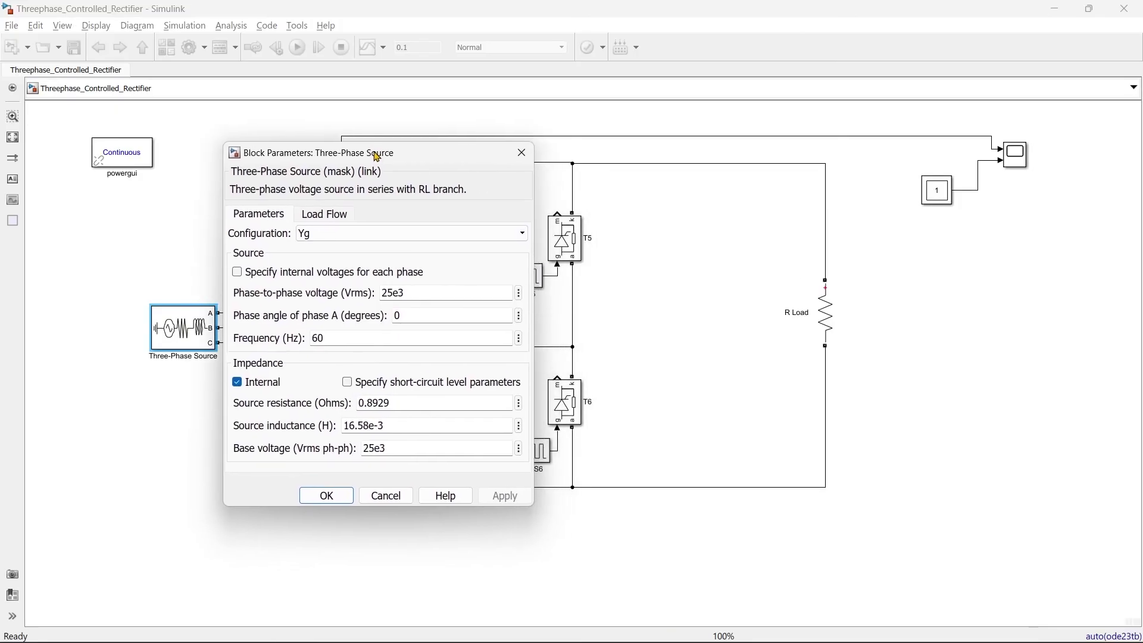
pyautogui.doubleClick(345, 343)
pyautogui.write('50')
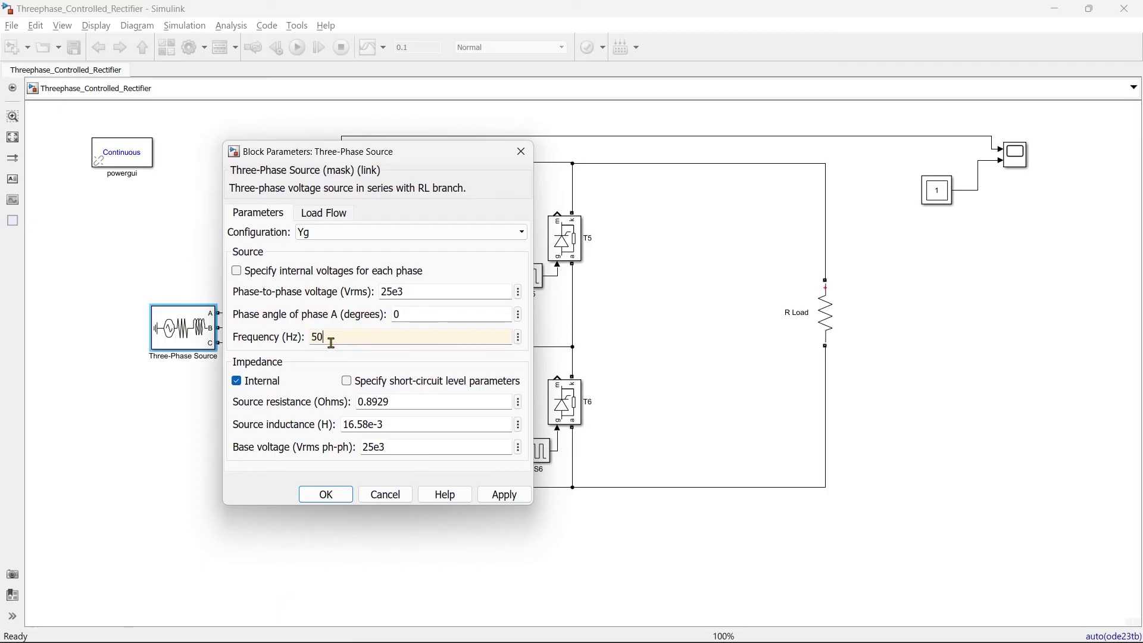
pyautogui.doubleClick(432, 290)
pyautogui.write('415')
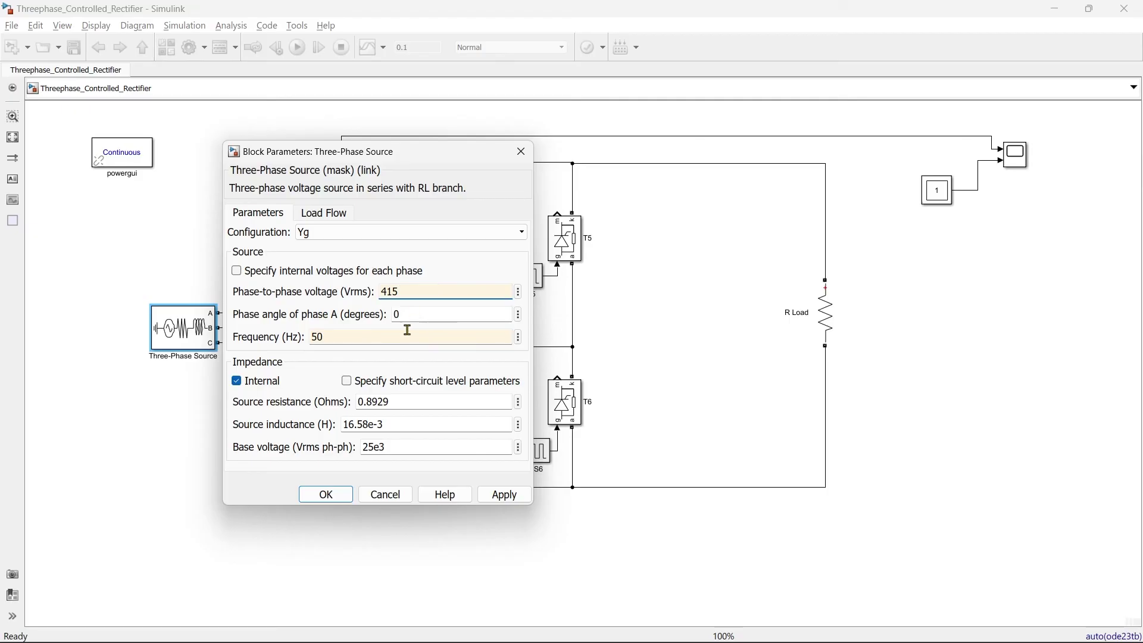
pyautogui.click(247, 382)
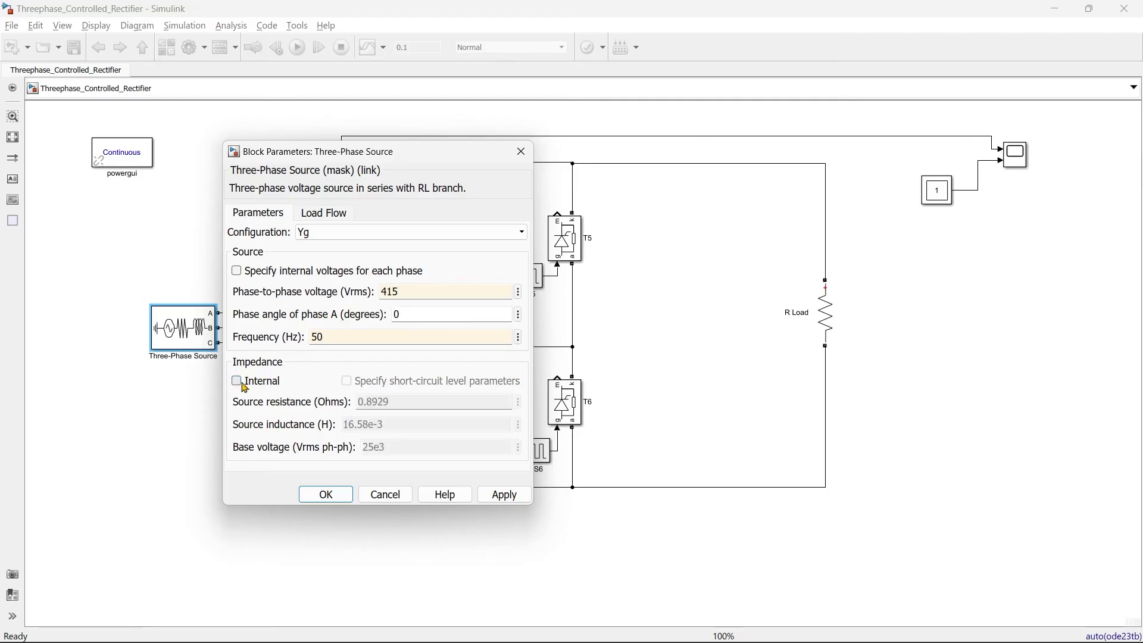
pyautogui.click(326, 495)
pyautogui.click(262, 498)
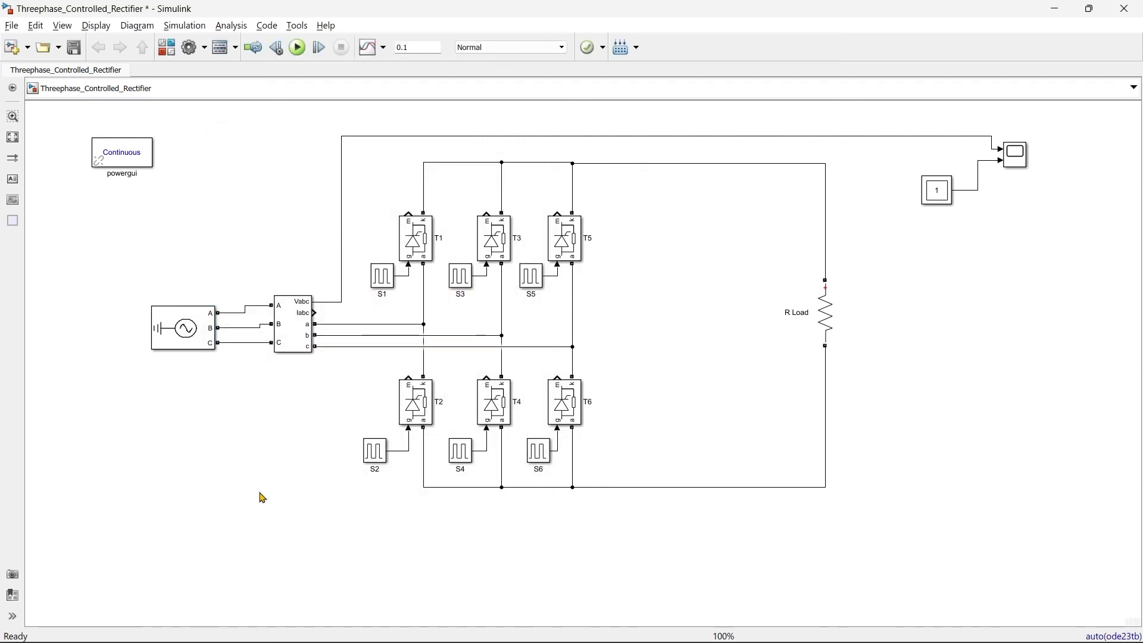
# - Rerun with the 415 V source and inspect ~340 V phase peaks and 510–585 V DC output on the maximized Scope
pyautogui.click(299, 49)
pyautogui.doubleClick(1019, 157)
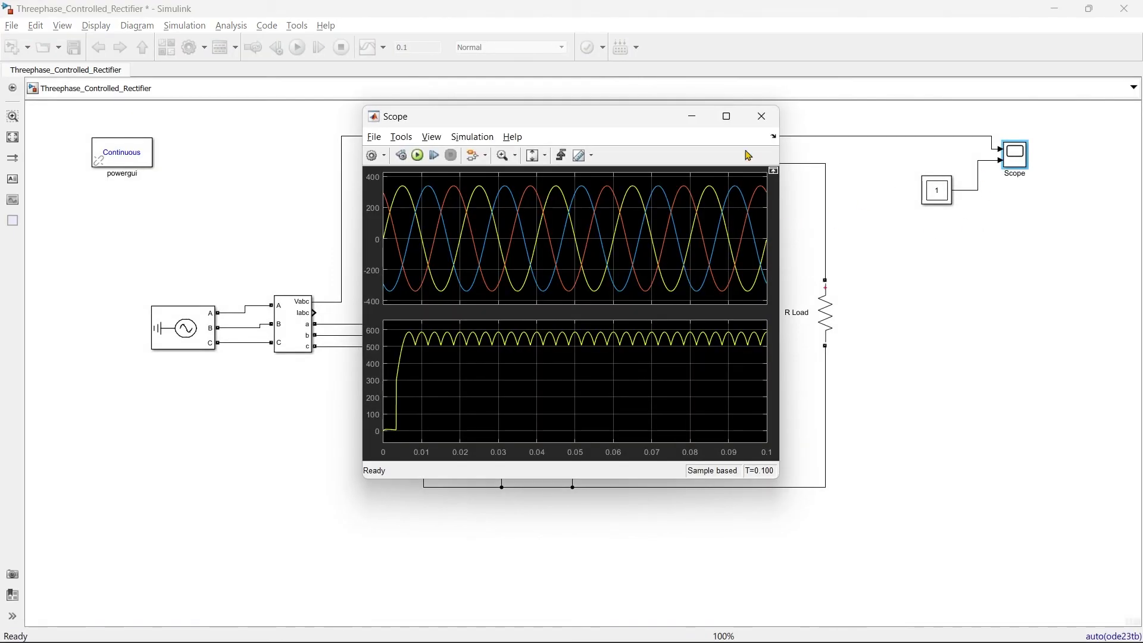
pyautogui.click(726, 117)
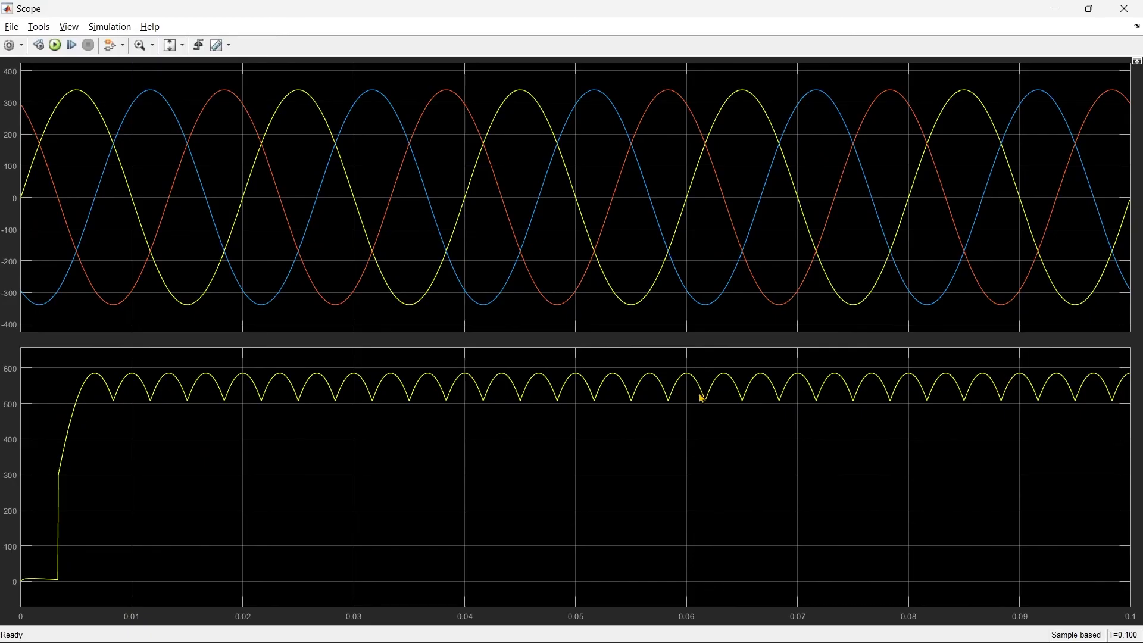
pyautogui.click(1089, 9)
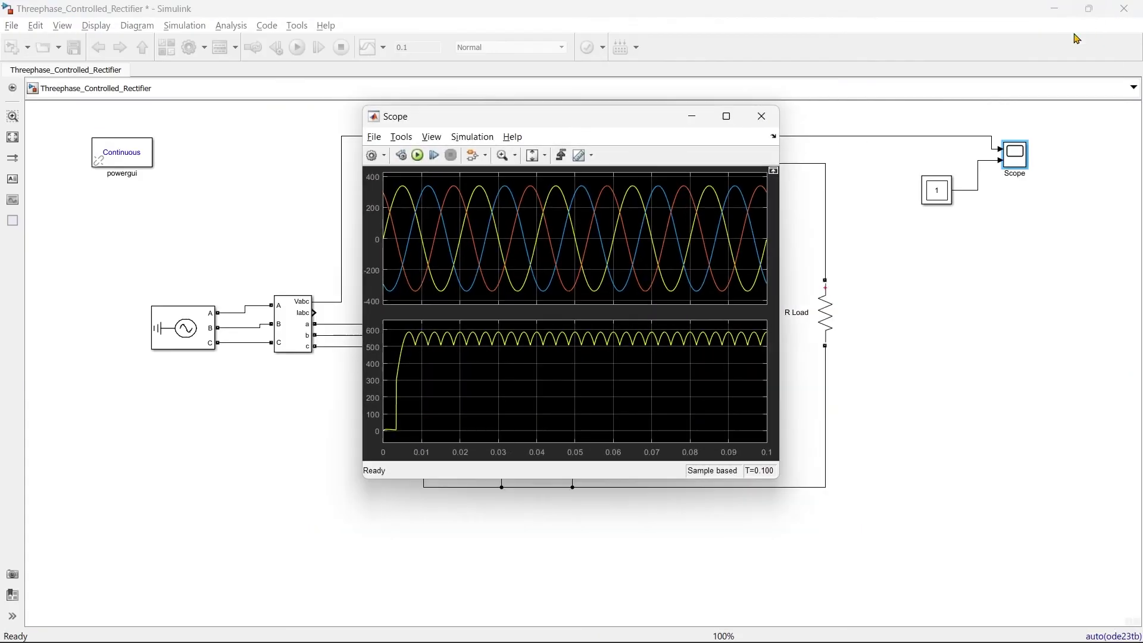
pyautogui.click(764, 121)
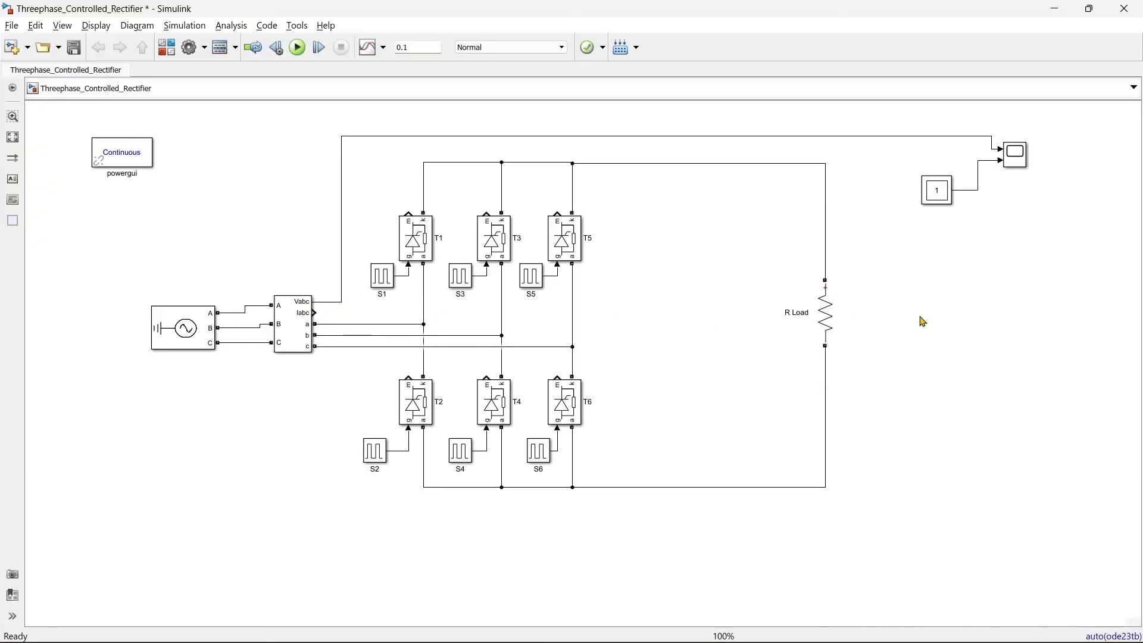
pyautogui.doubleClick(825, 315)
pyautogui.click(855, 452)
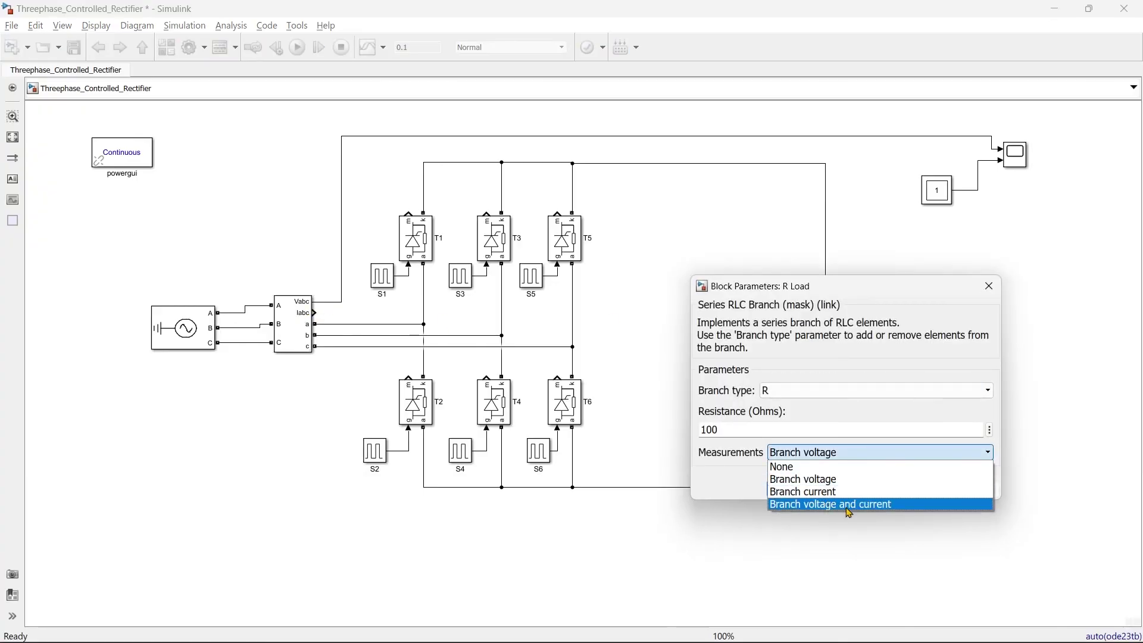
pyautogui.click(991, 286)
pyautogui.click(991, 286)
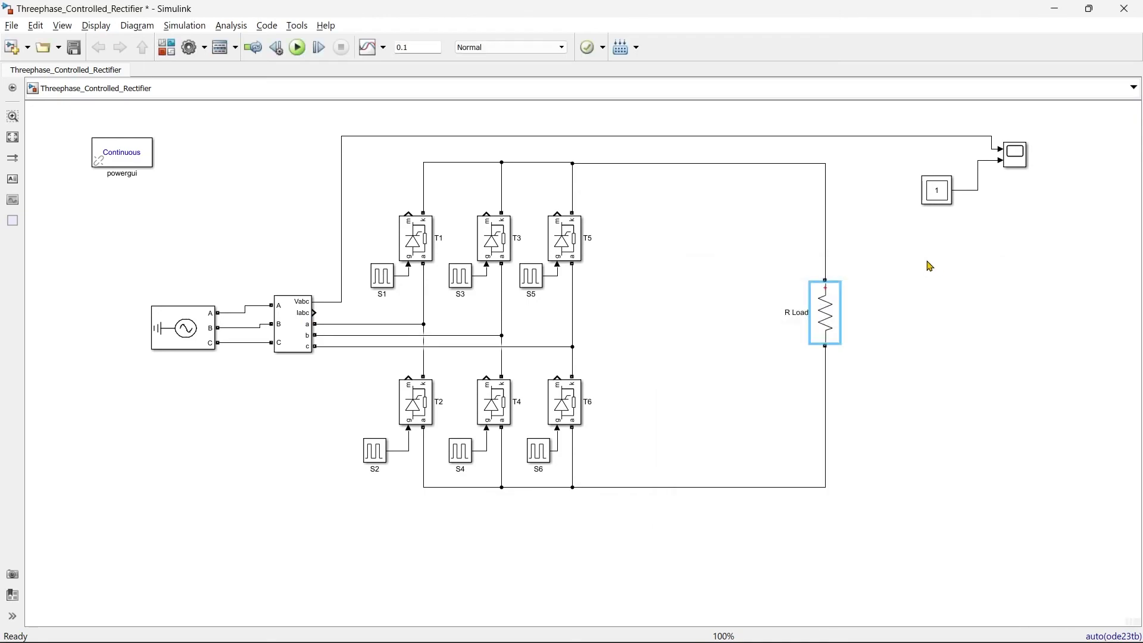
pyautogui.click(928, 263)
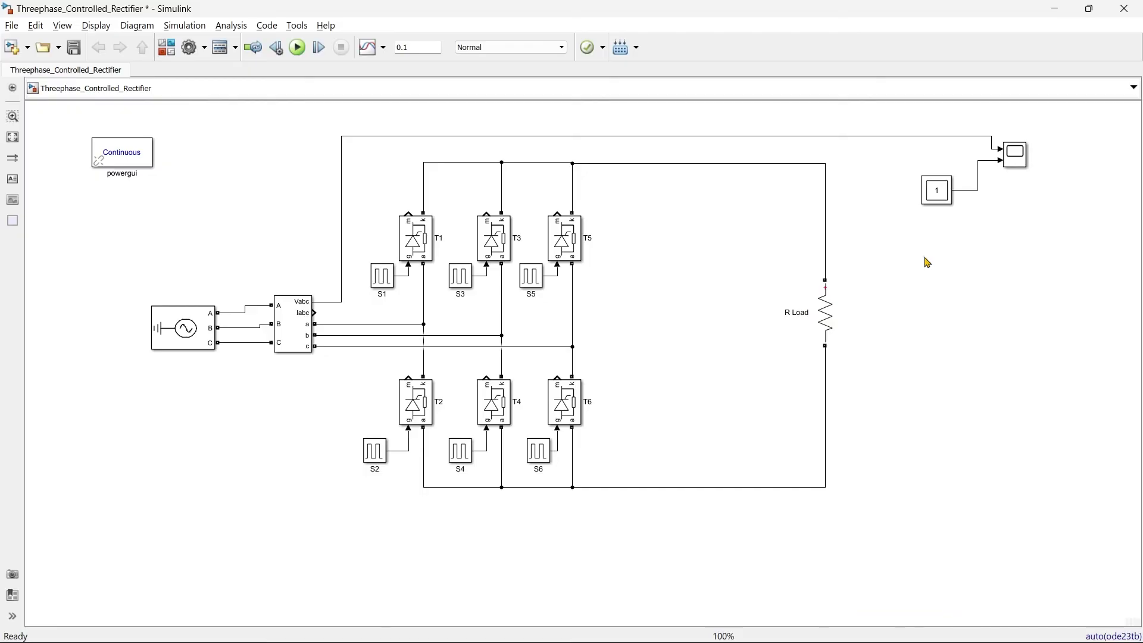